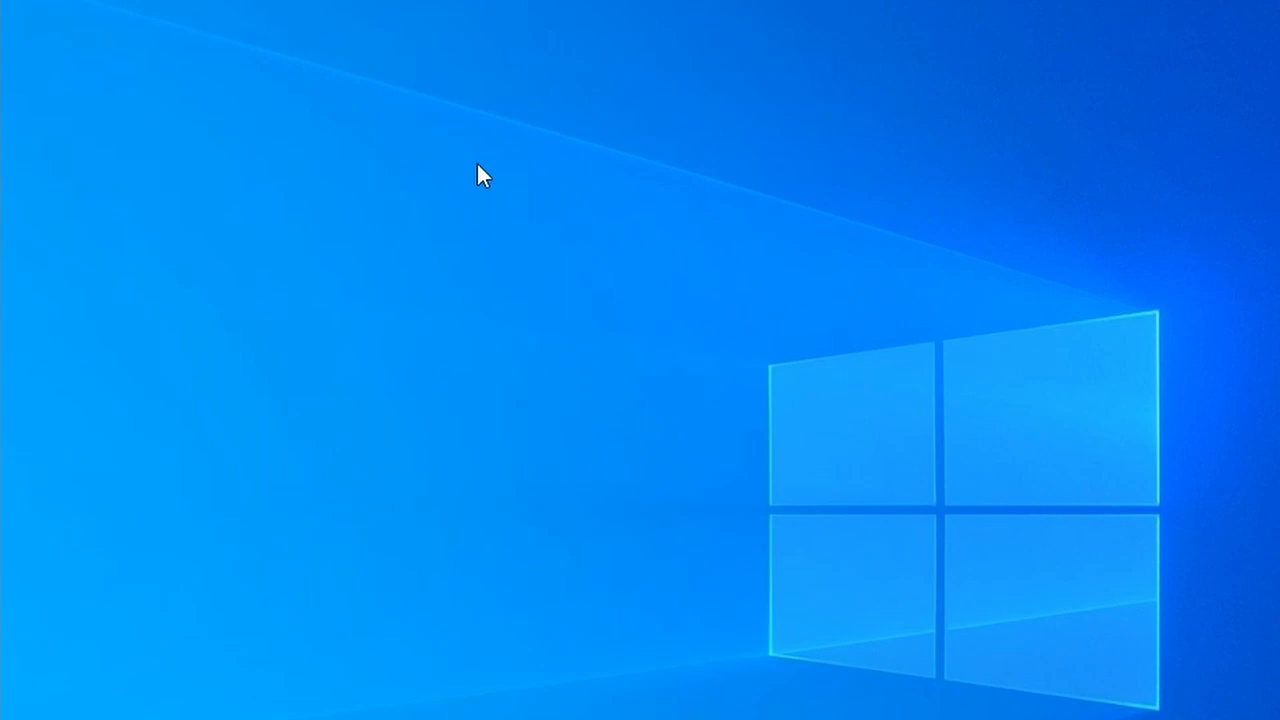
Step: Create a new Excel worksheet named 'New' on the desktop and open it
right_click(624, 173)
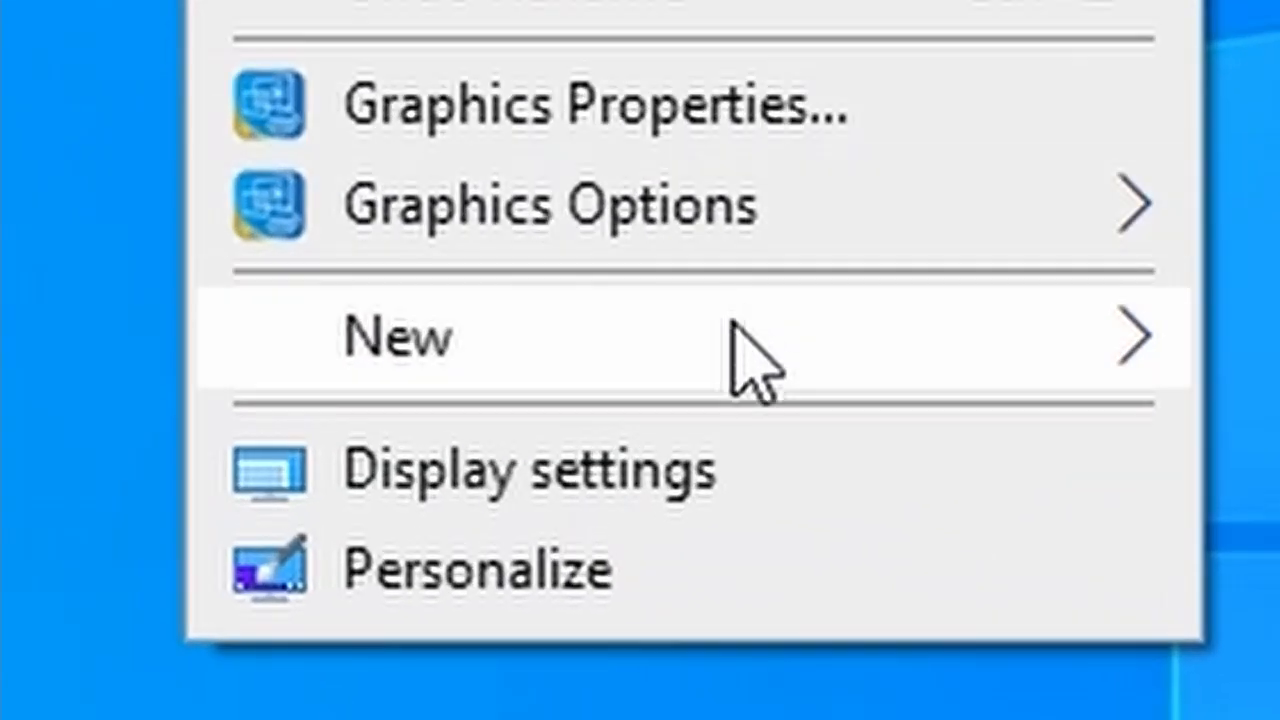
mouse_move(640, 459)
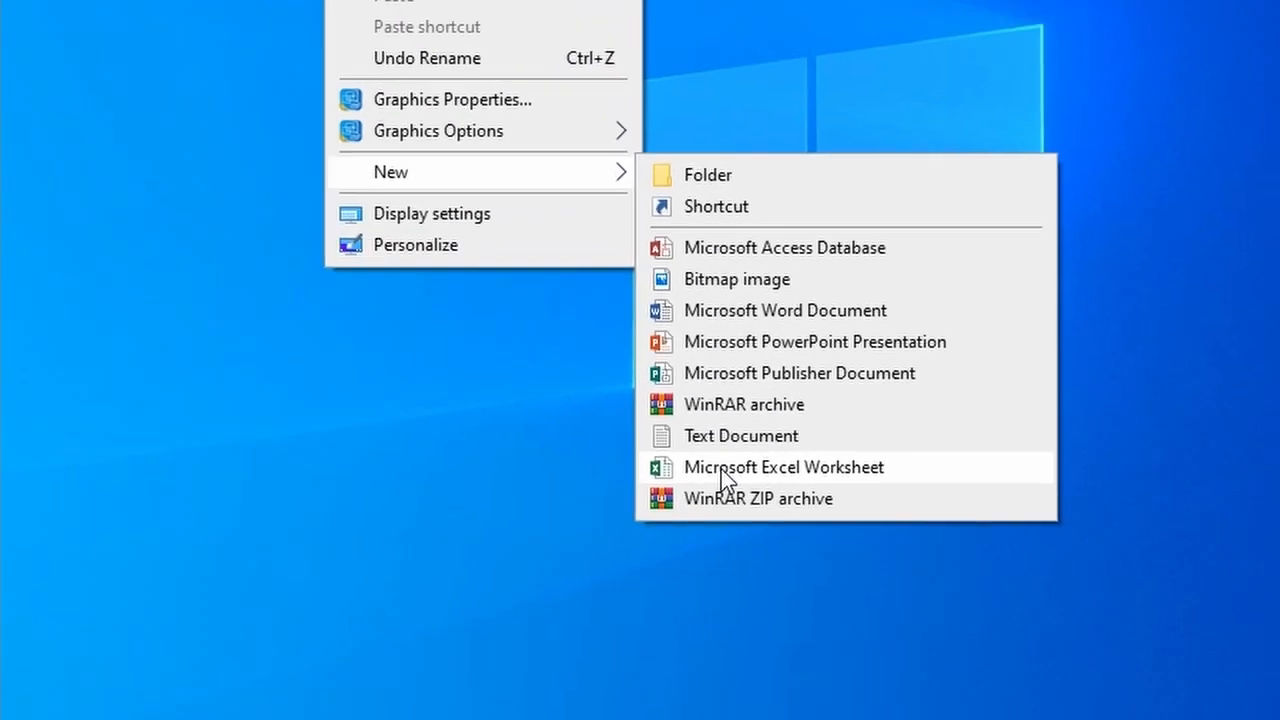
click(503, 410)
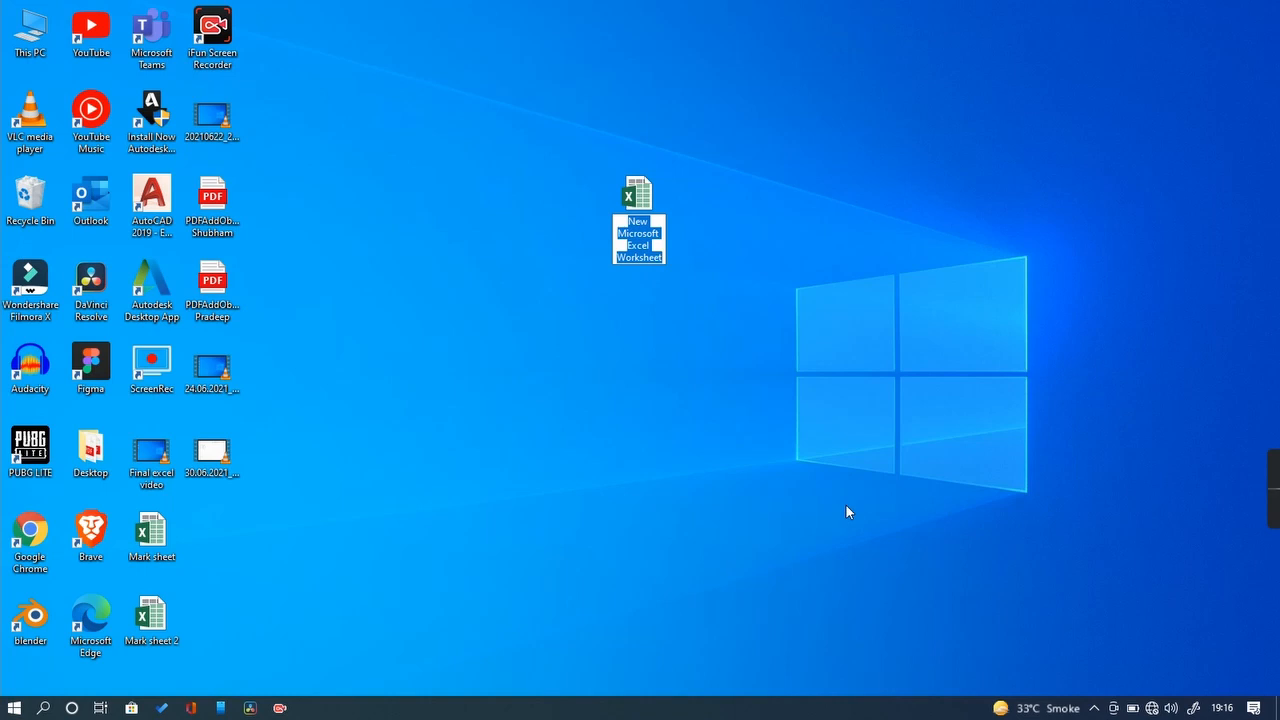
text(New)
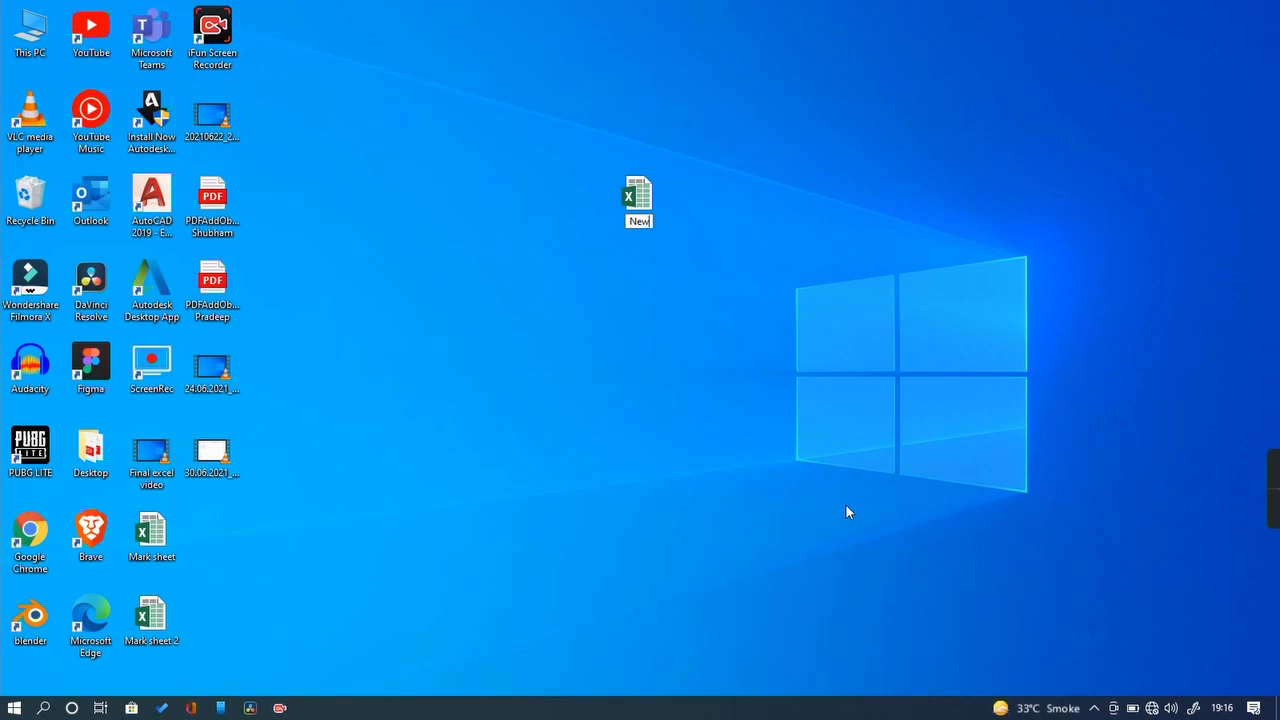
key(Return)
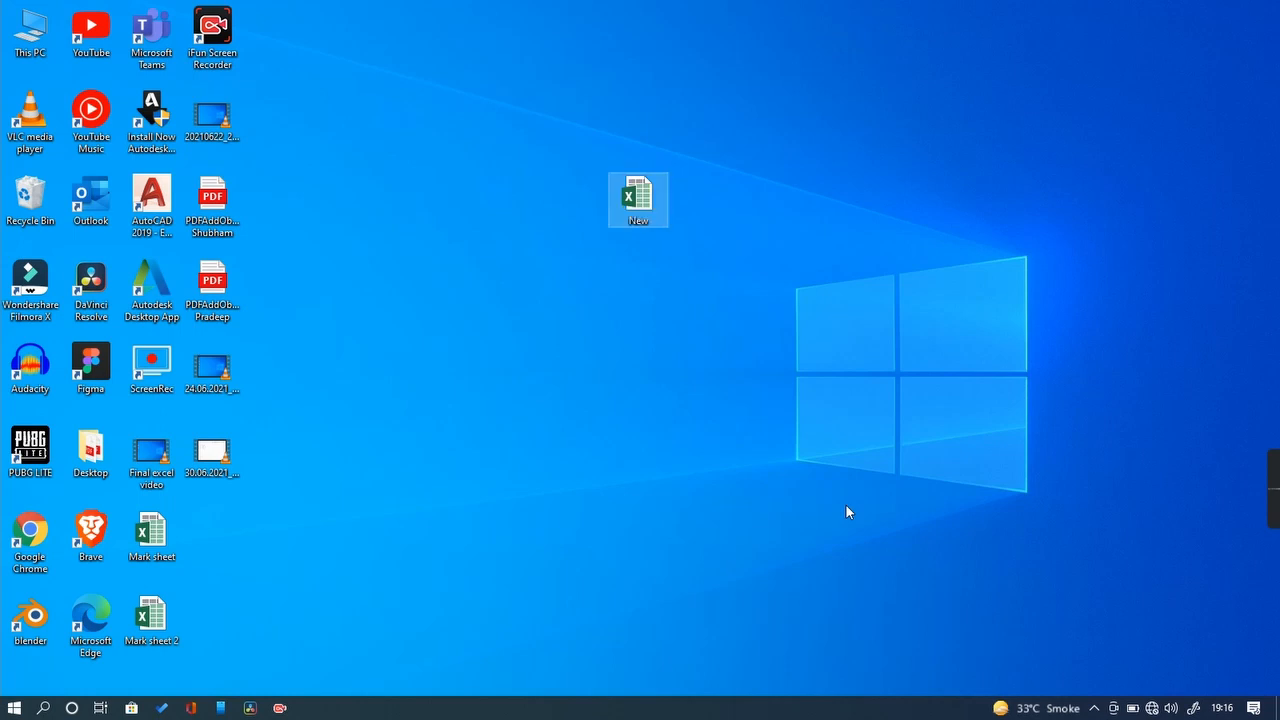
key(Return)
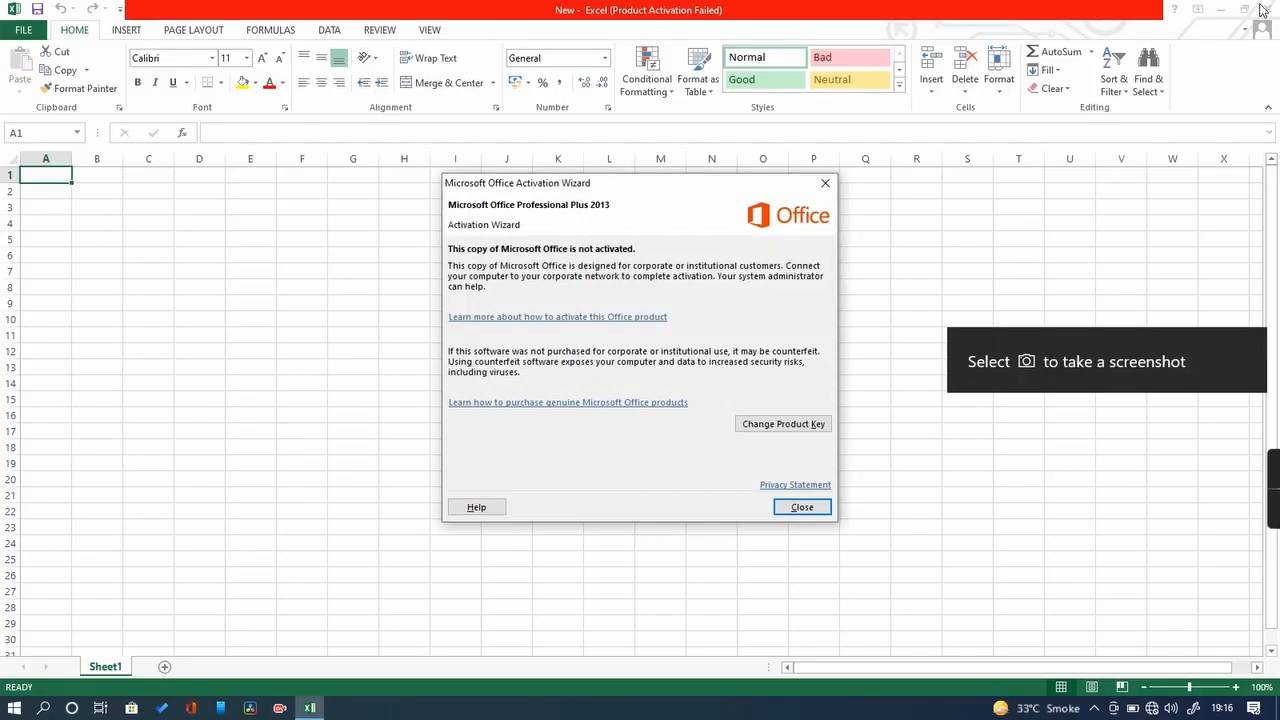
Step: Dismiss the activation notice and close Excel with the empty New workbook
click(803, 506)
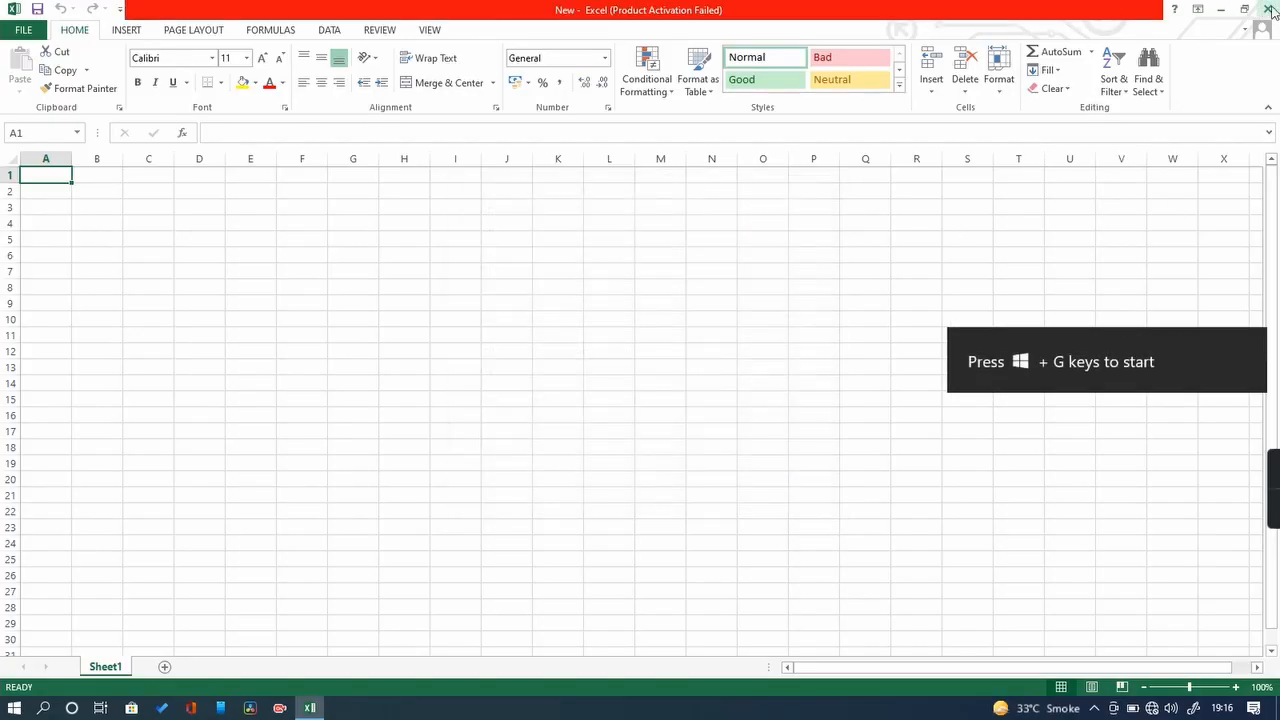
click(1267, 8)
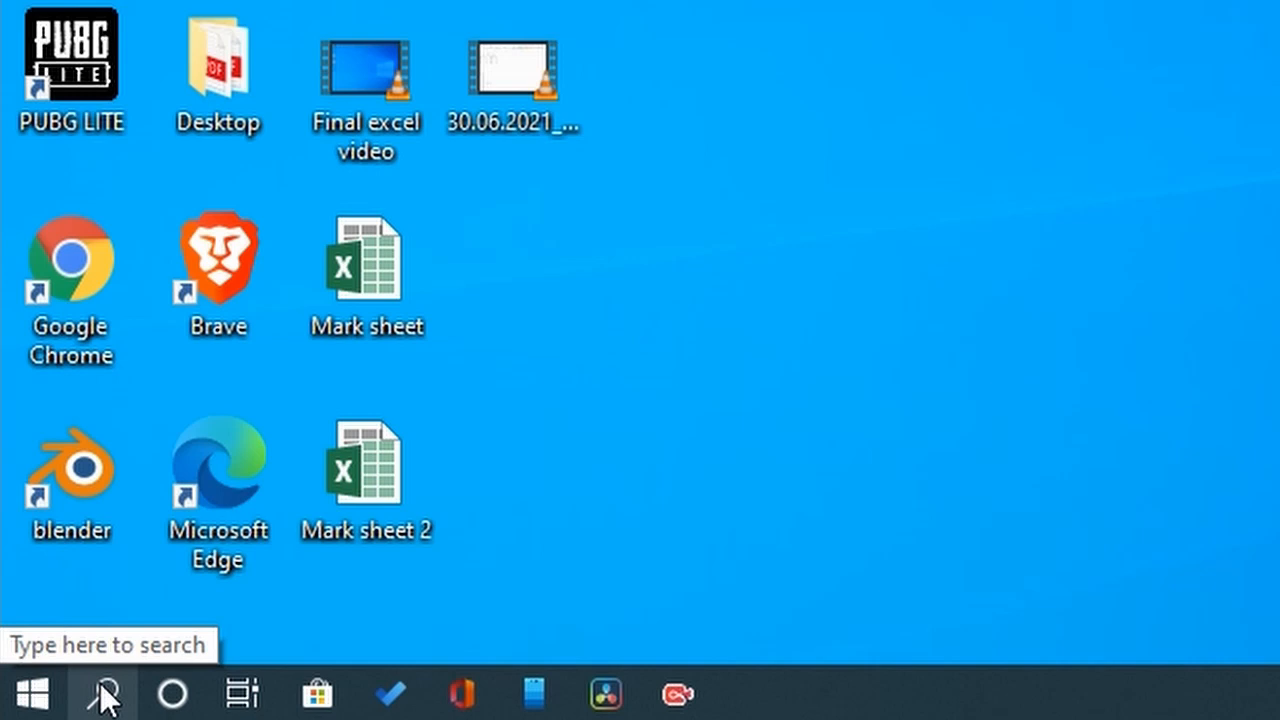
click(105, 693)
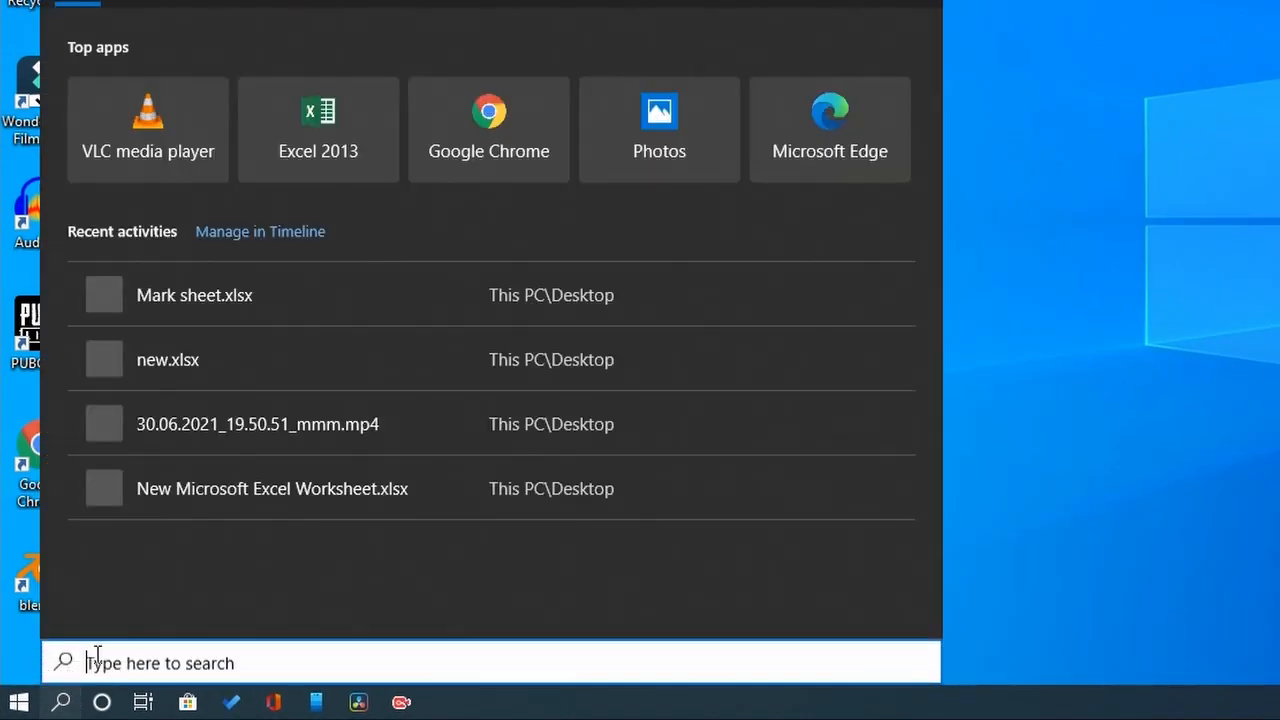
text(exc)
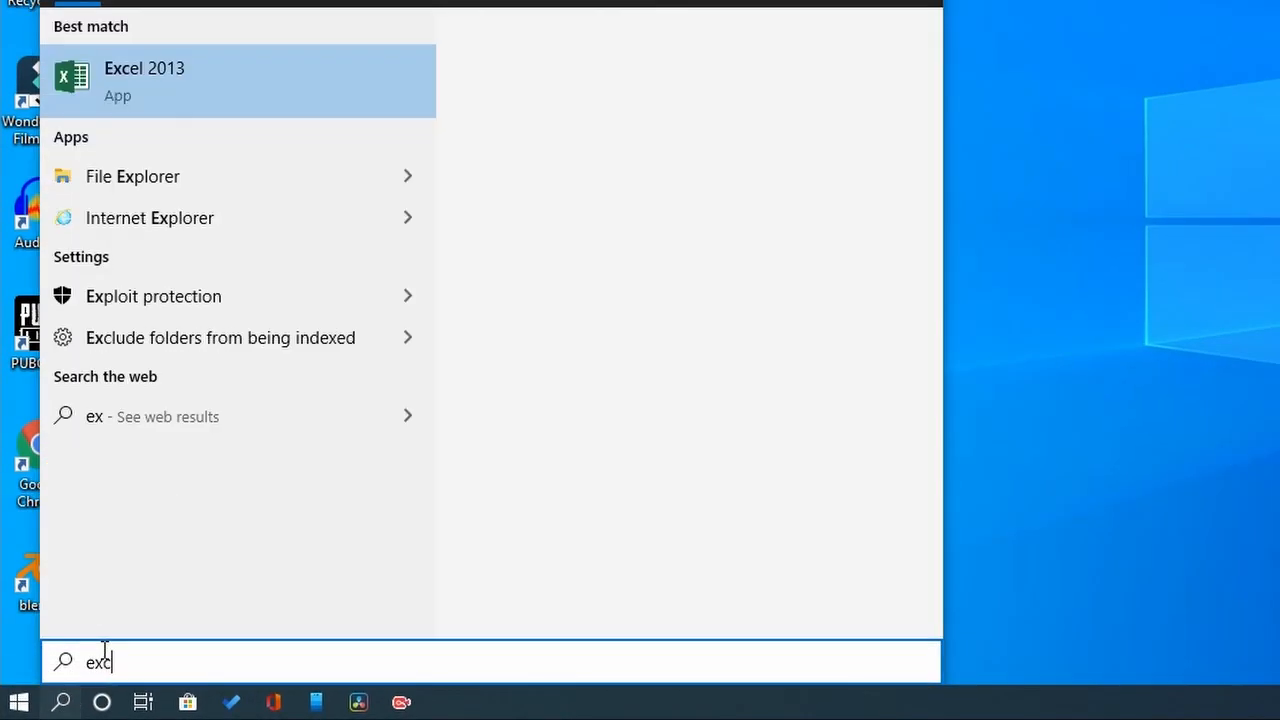
text(el)
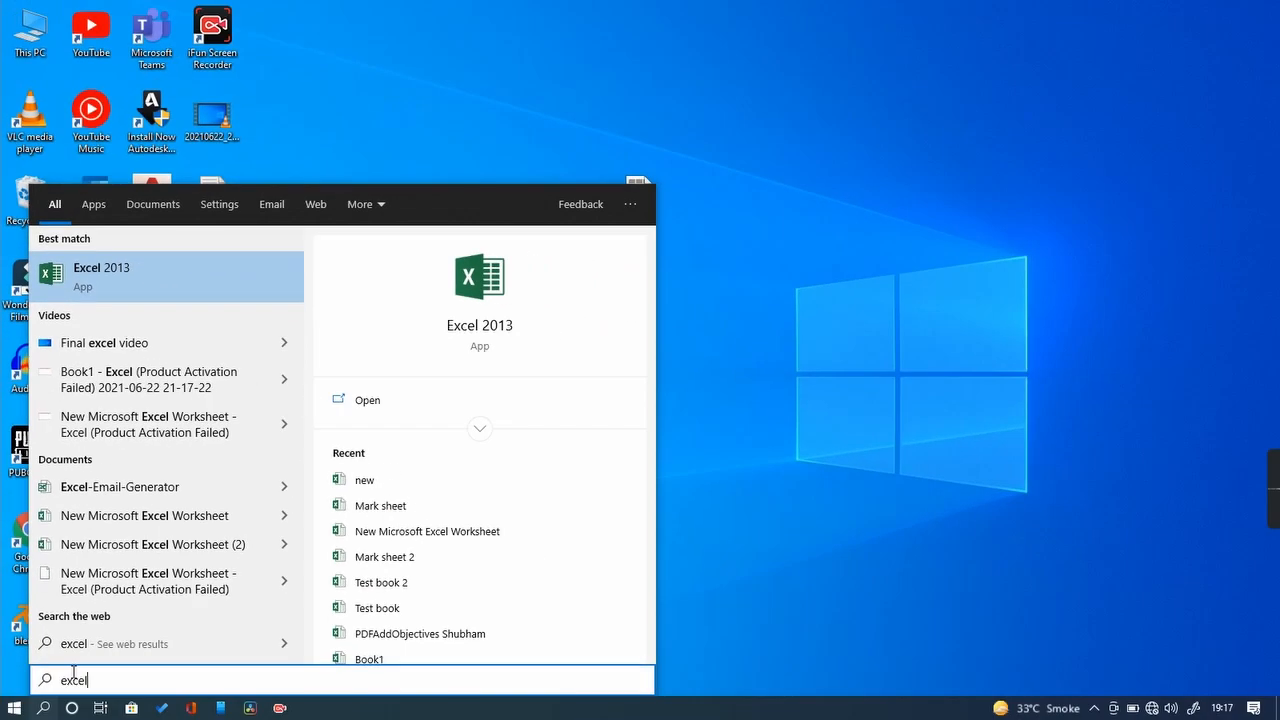
click(860, 441)
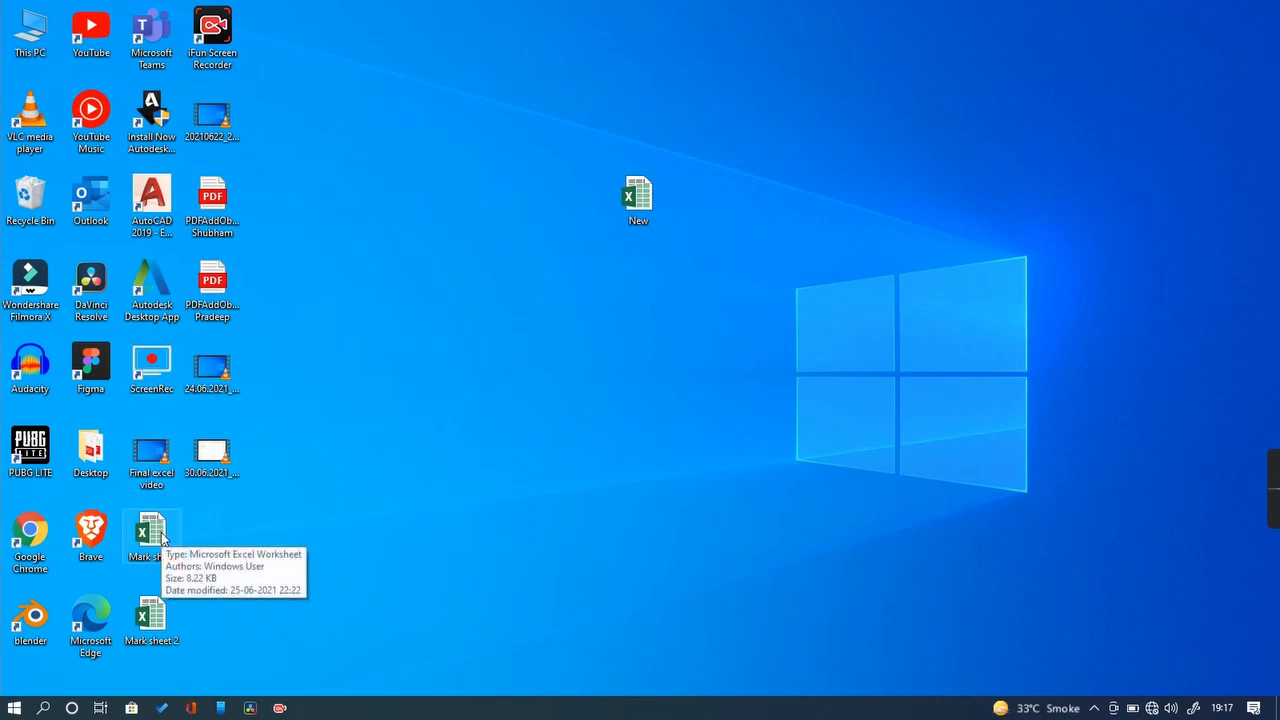
Step: Open the Mark sheet workbook from the desktop and dismiss the activation notice
double_click(157, 543)
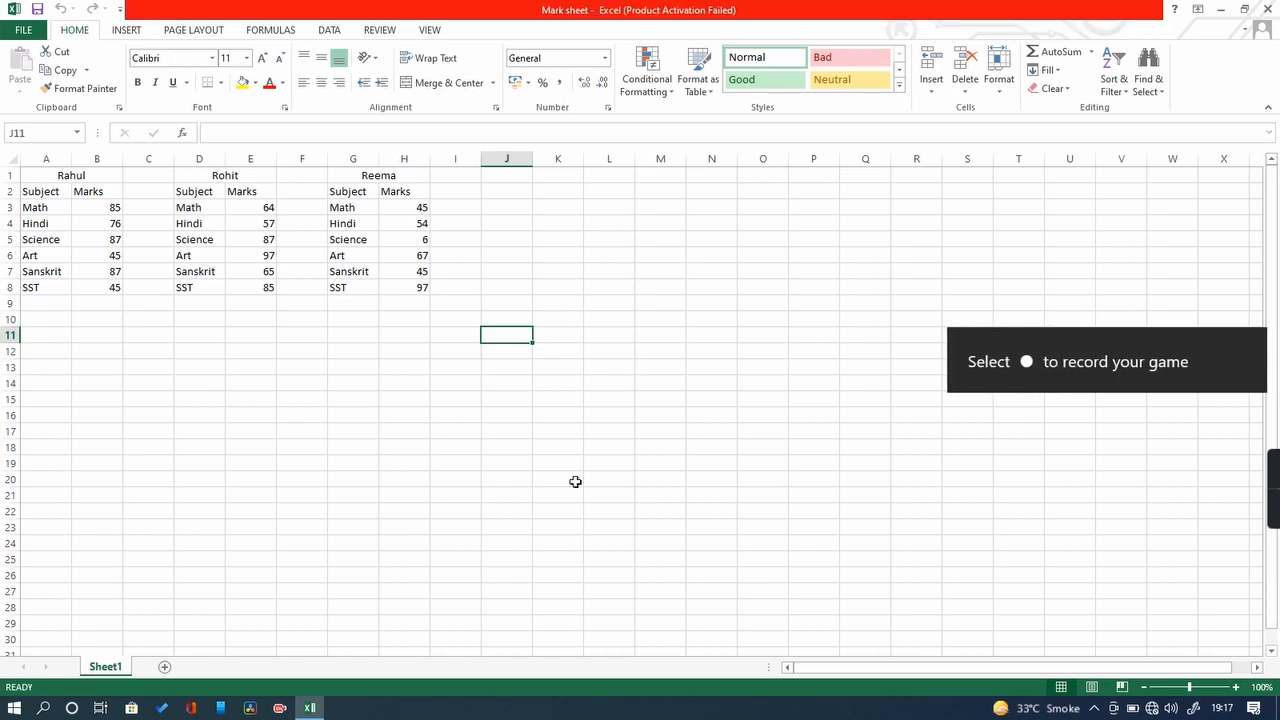
click(801, 508)
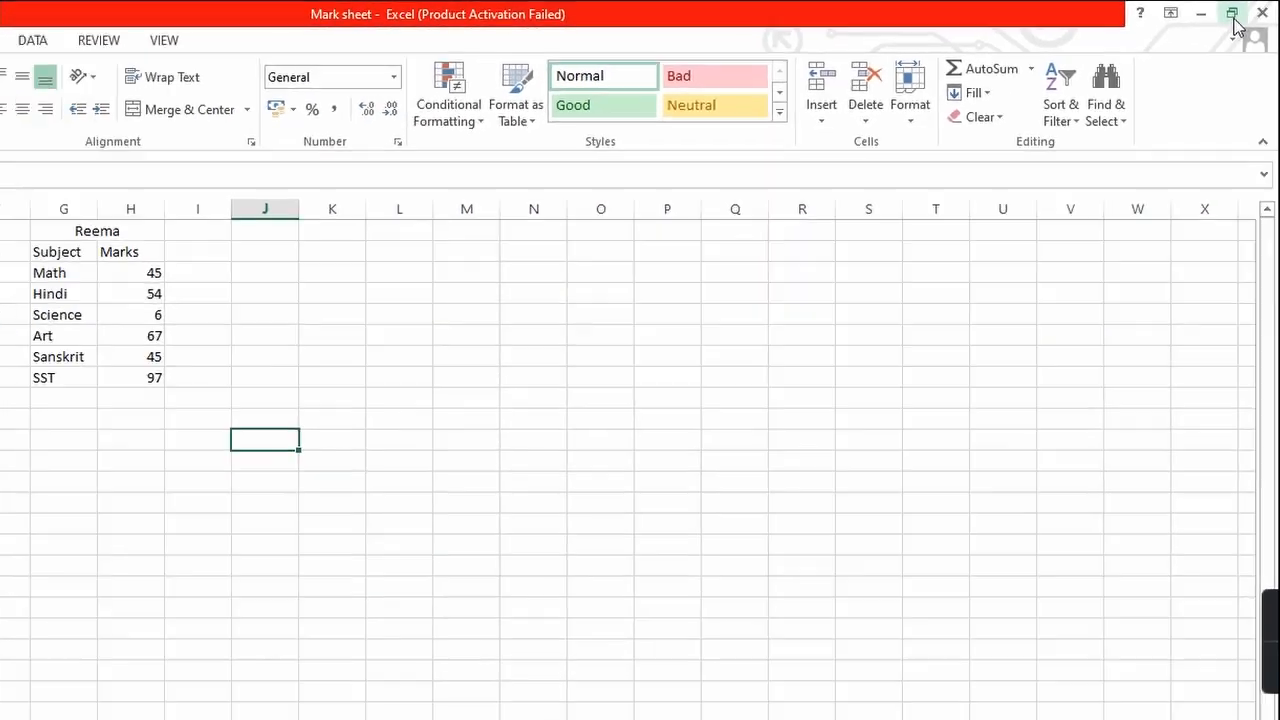
Step: Restore, resize and move the Mark sheet window, maximize it again, then minimize it
click(1199, 35)
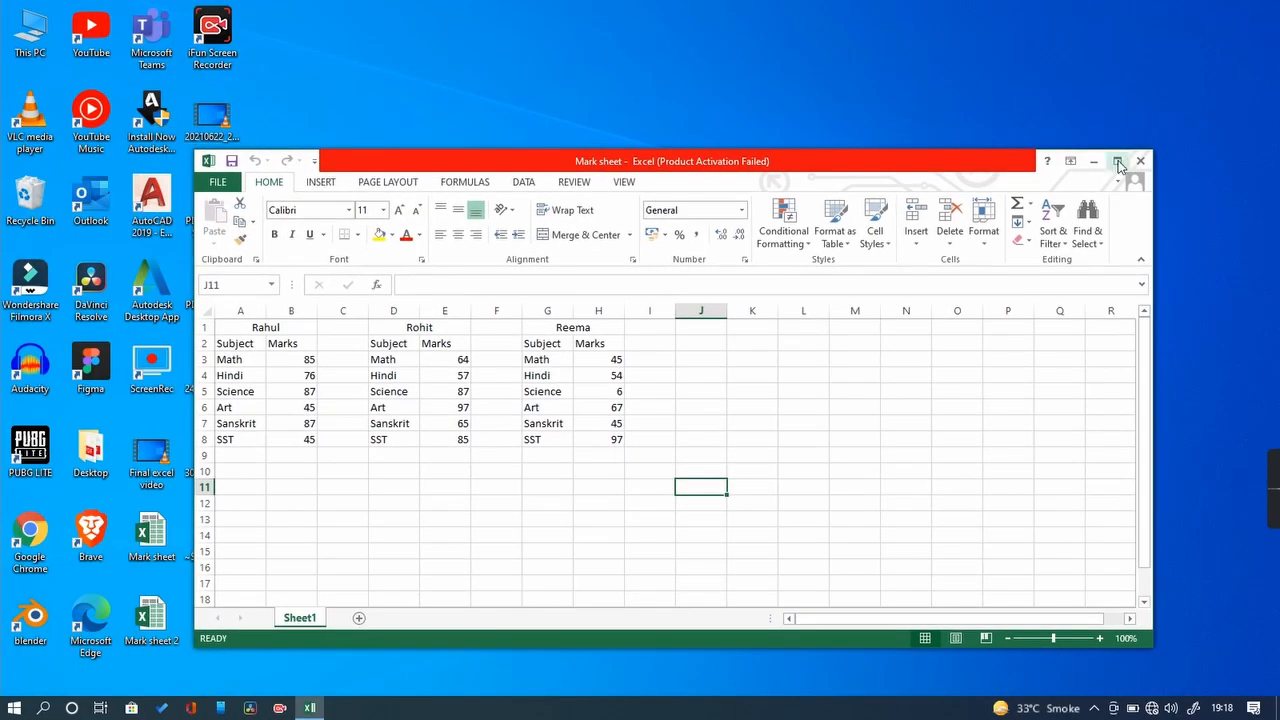
click(1118, 162)
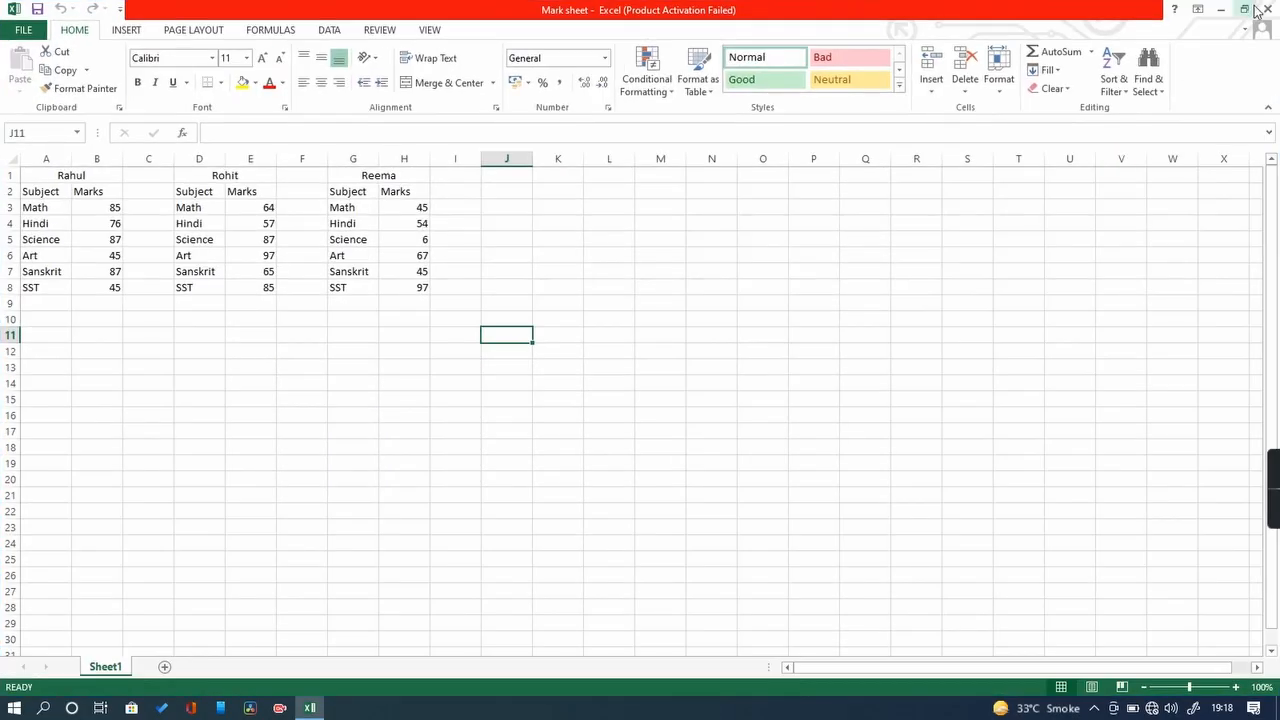
click(1250, 12)
drag(1150, 149, 1150, 278)
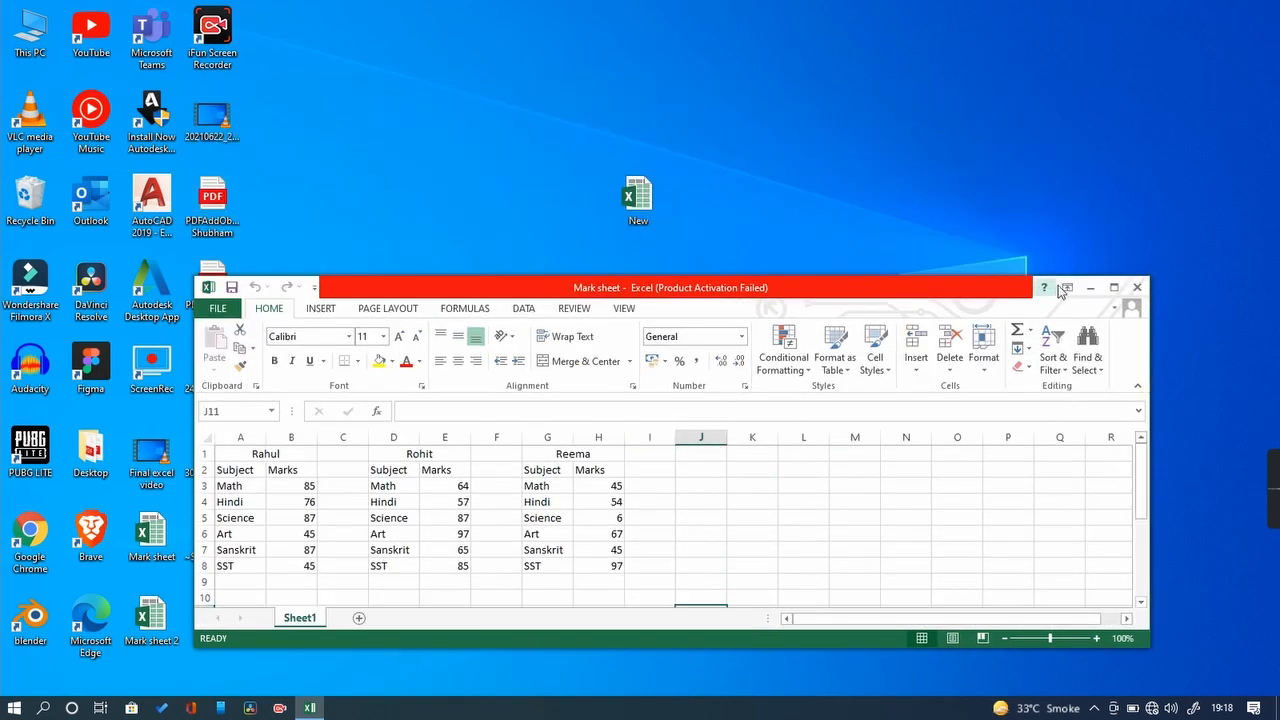
drag(913, 278, 553, 225)
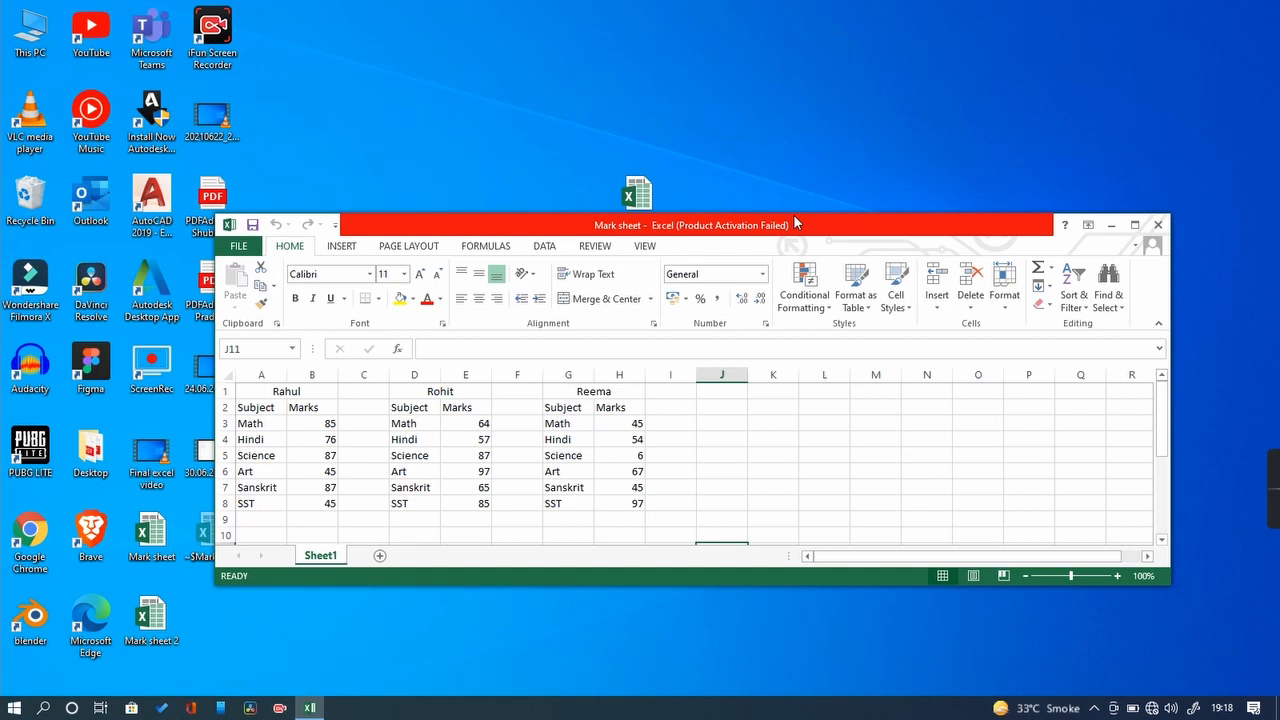
drag(794, 218, 722, 170)
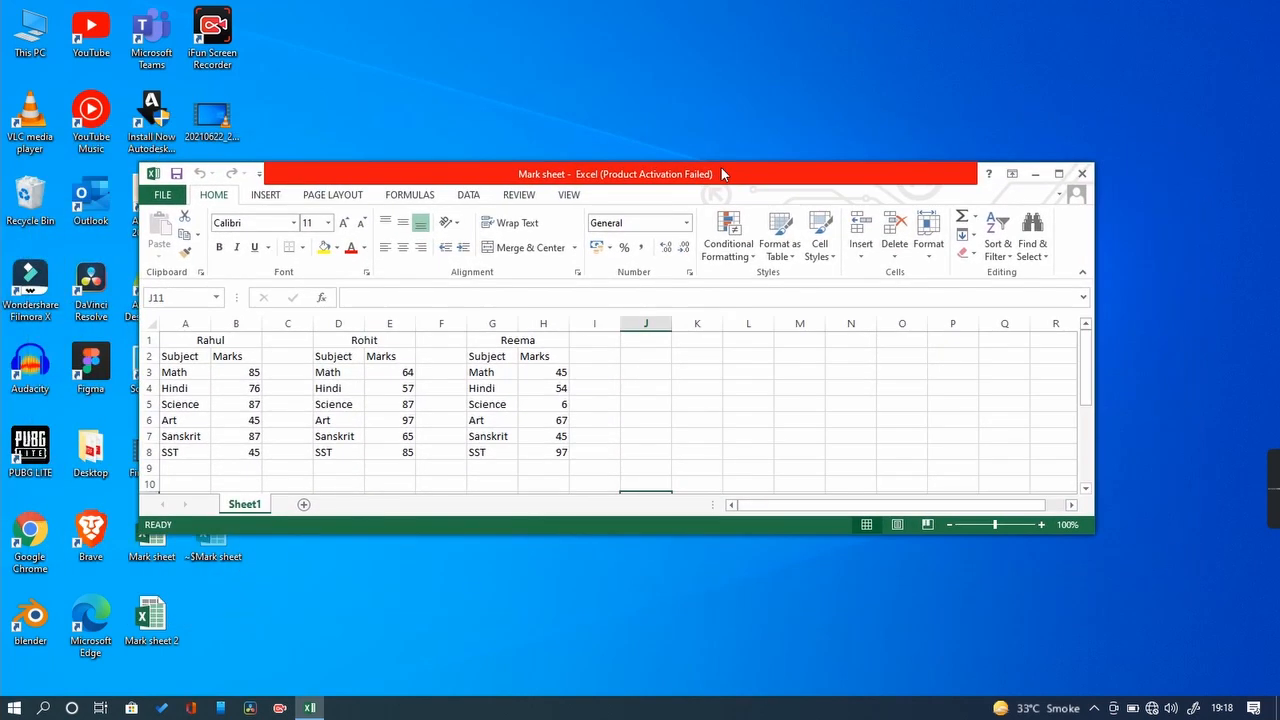
click(1059, 174)
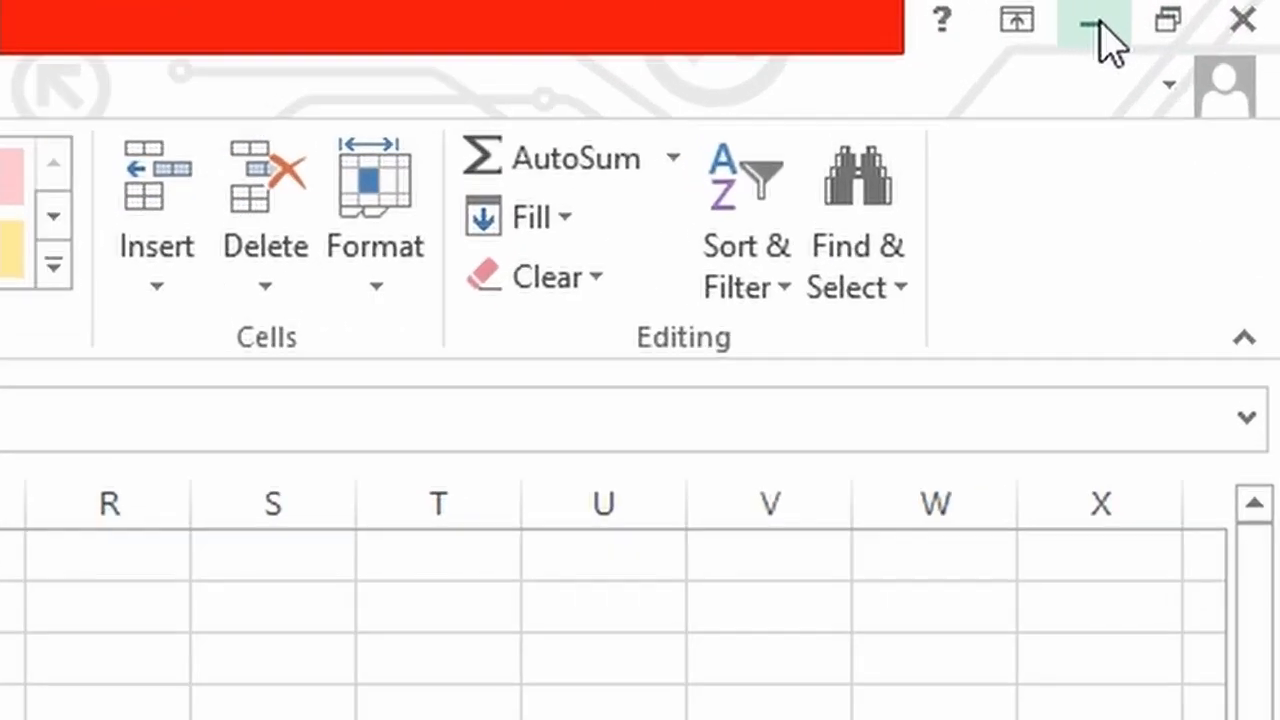
click(1221, 9)
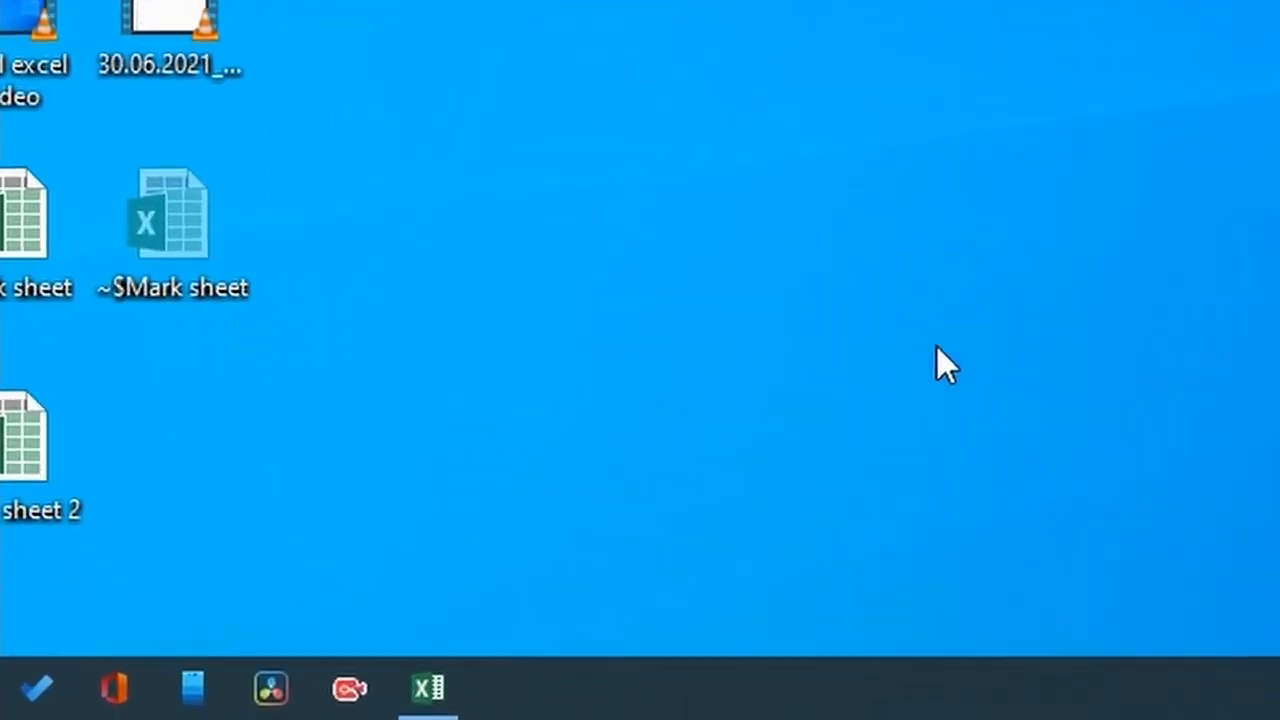
Step: Restore the minimized Mark sheet window from the taskbar
click(537, 670)
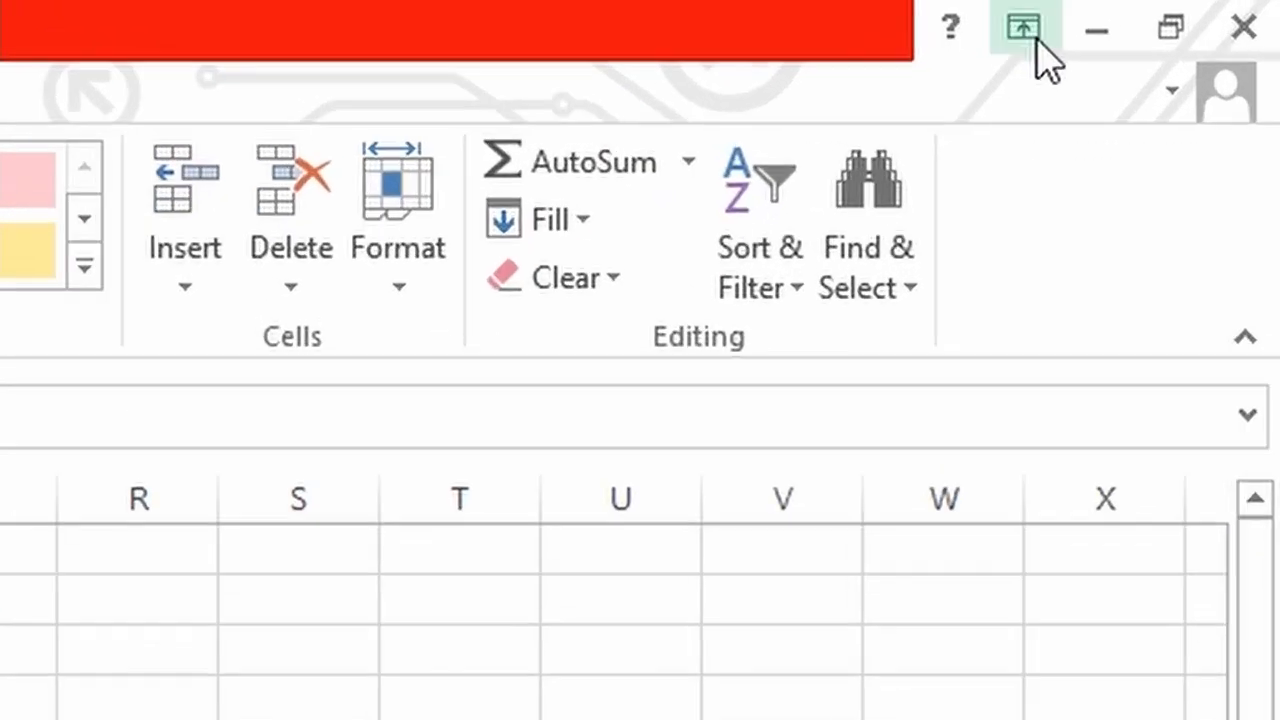
click(1199, 12)
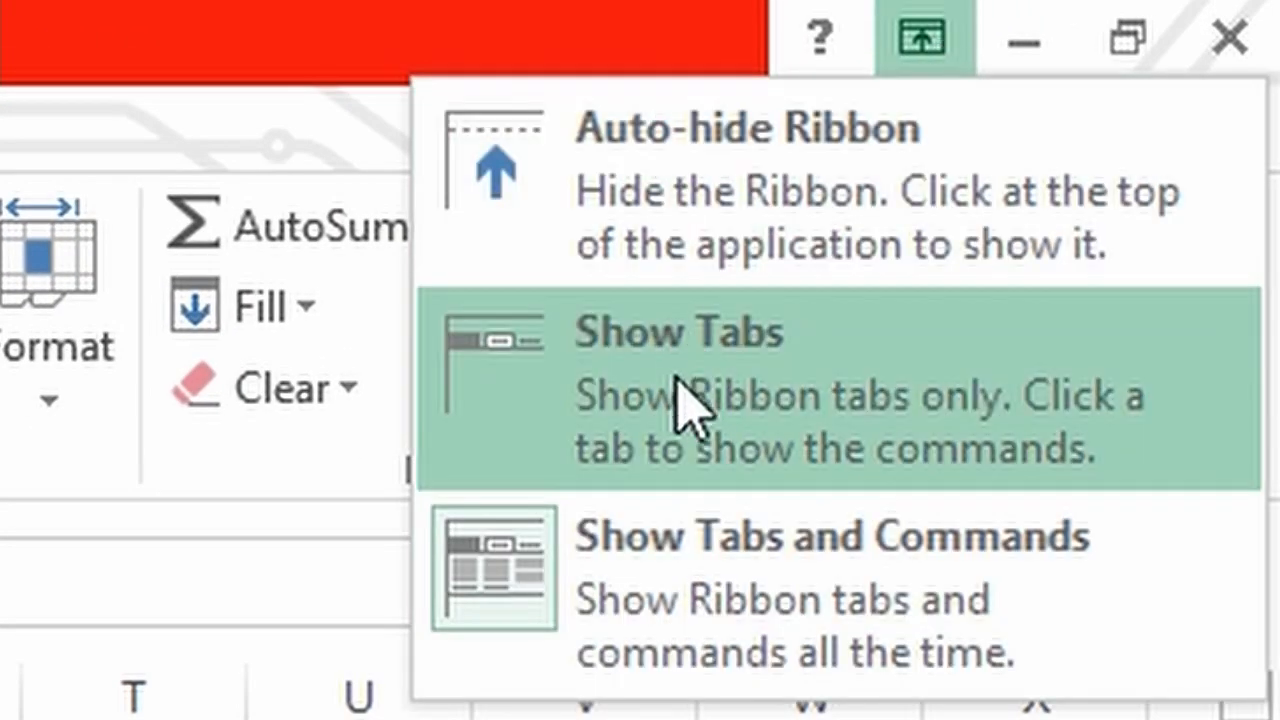
click(720, 190)
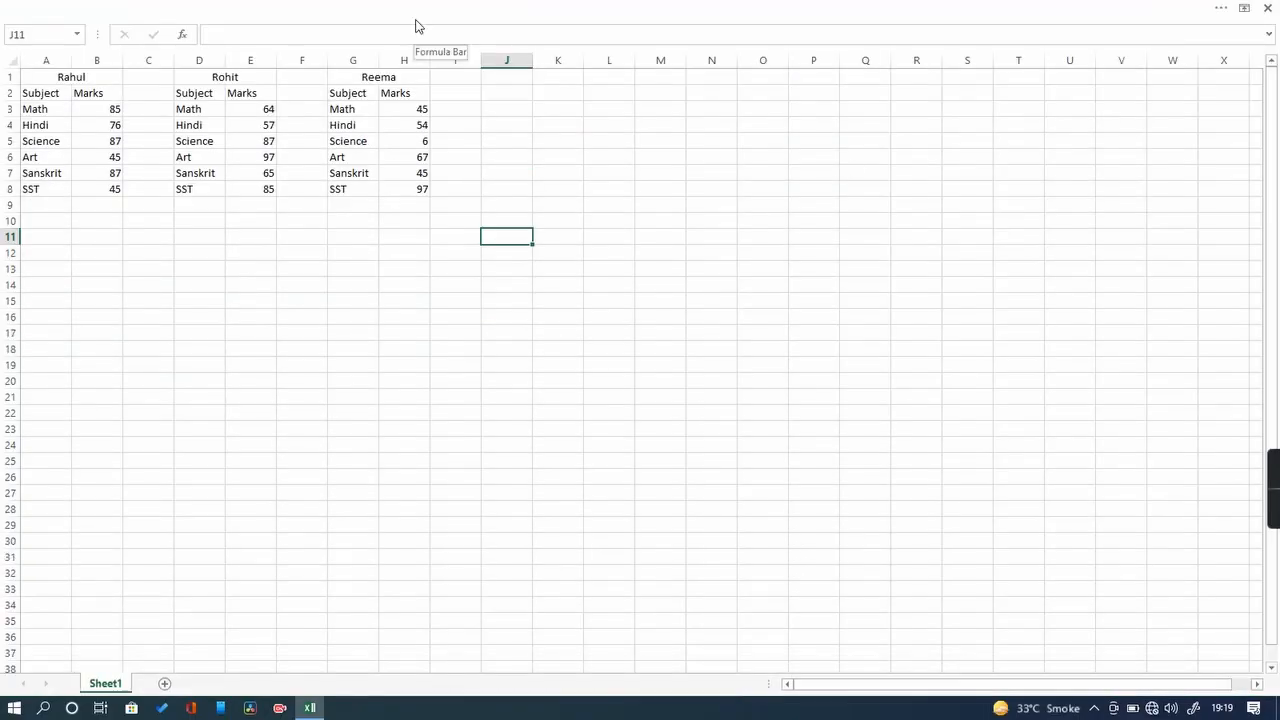
click(1243, 8)
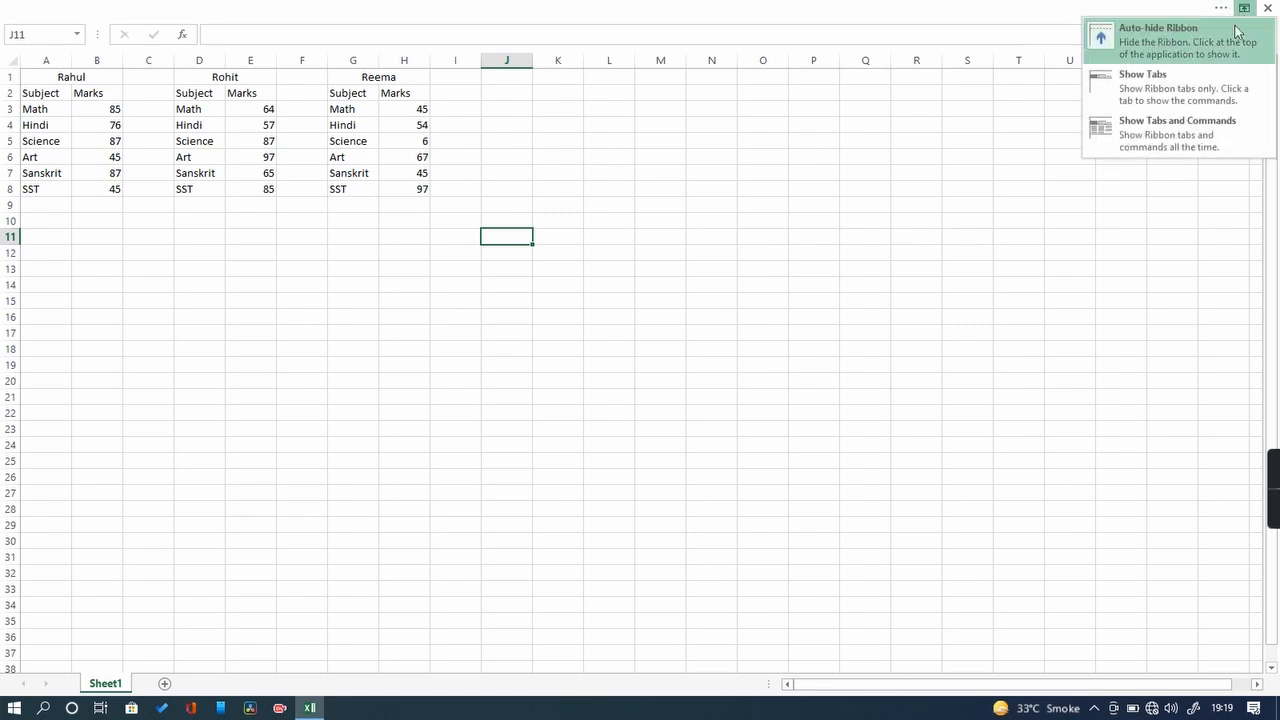
click(1182, 150)
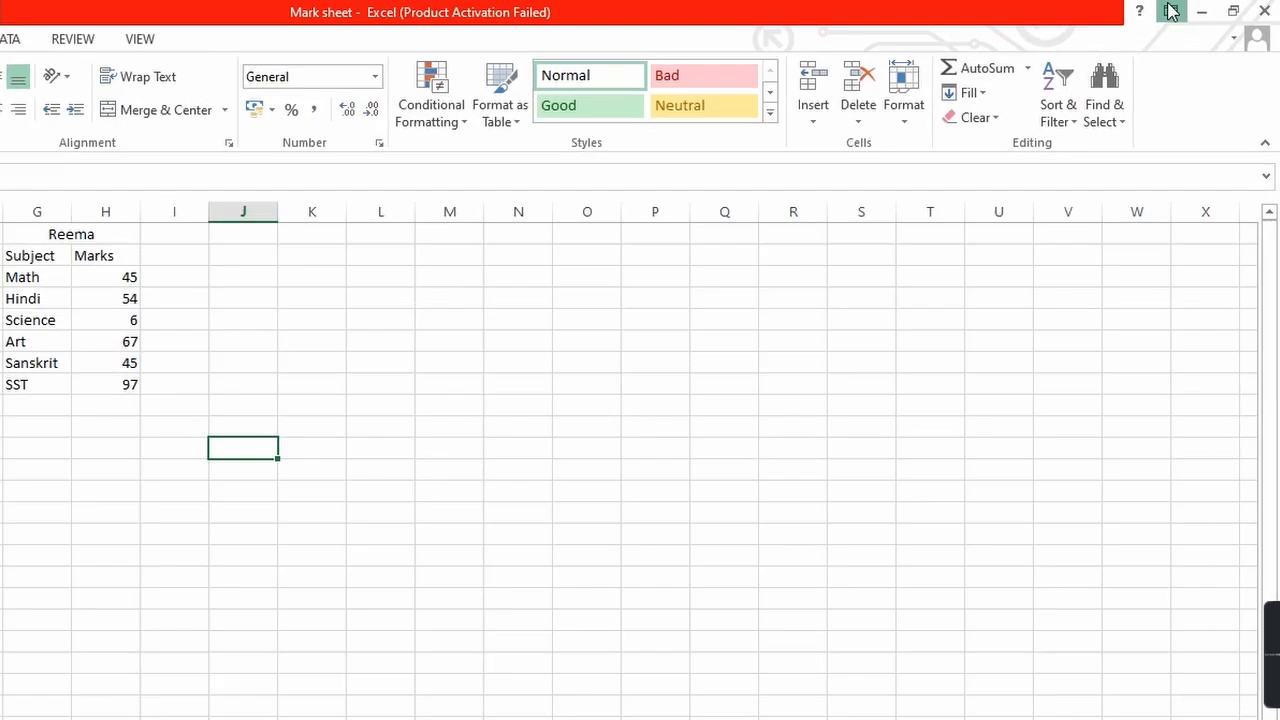
click(1171, 11)
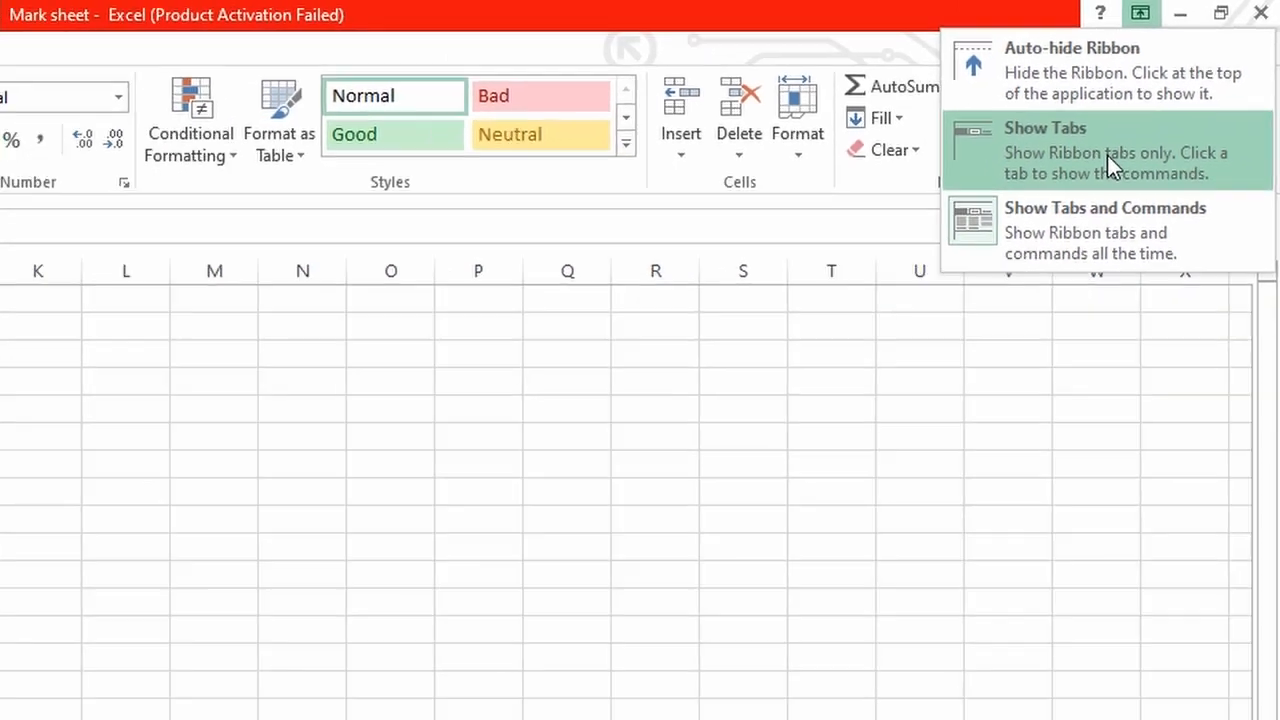
click(1011, 243)
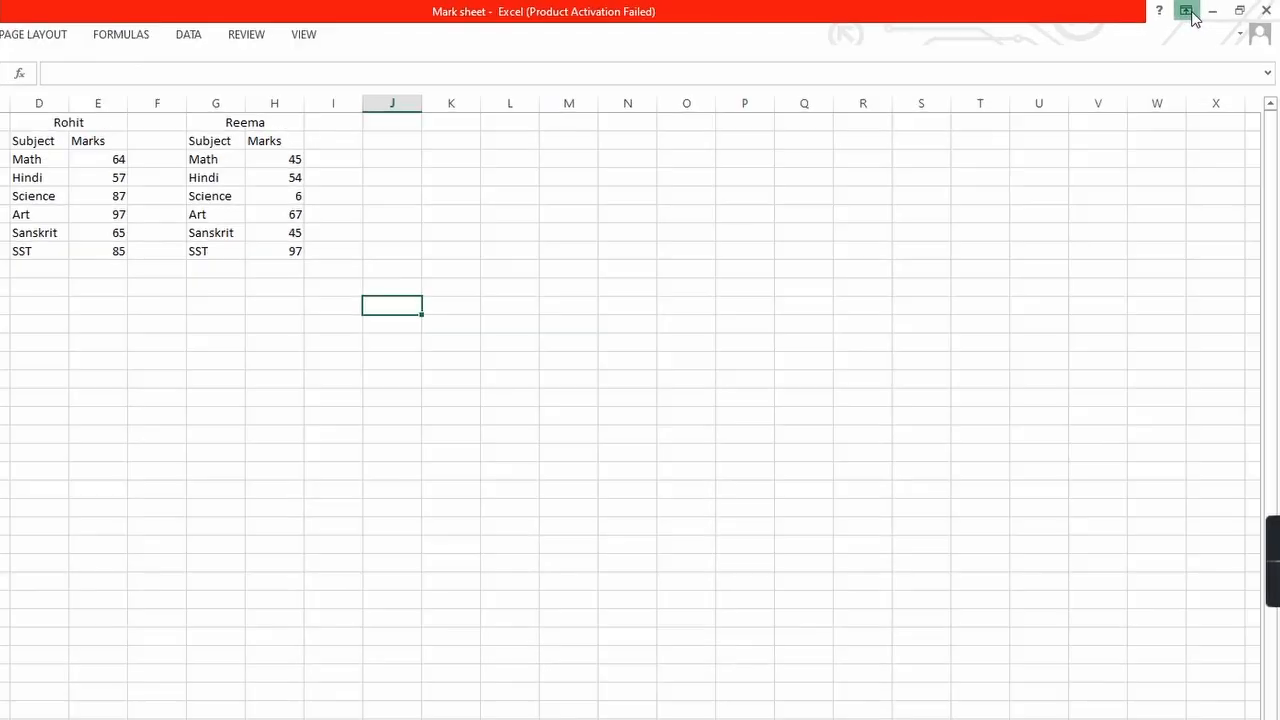
click(1191, 12)
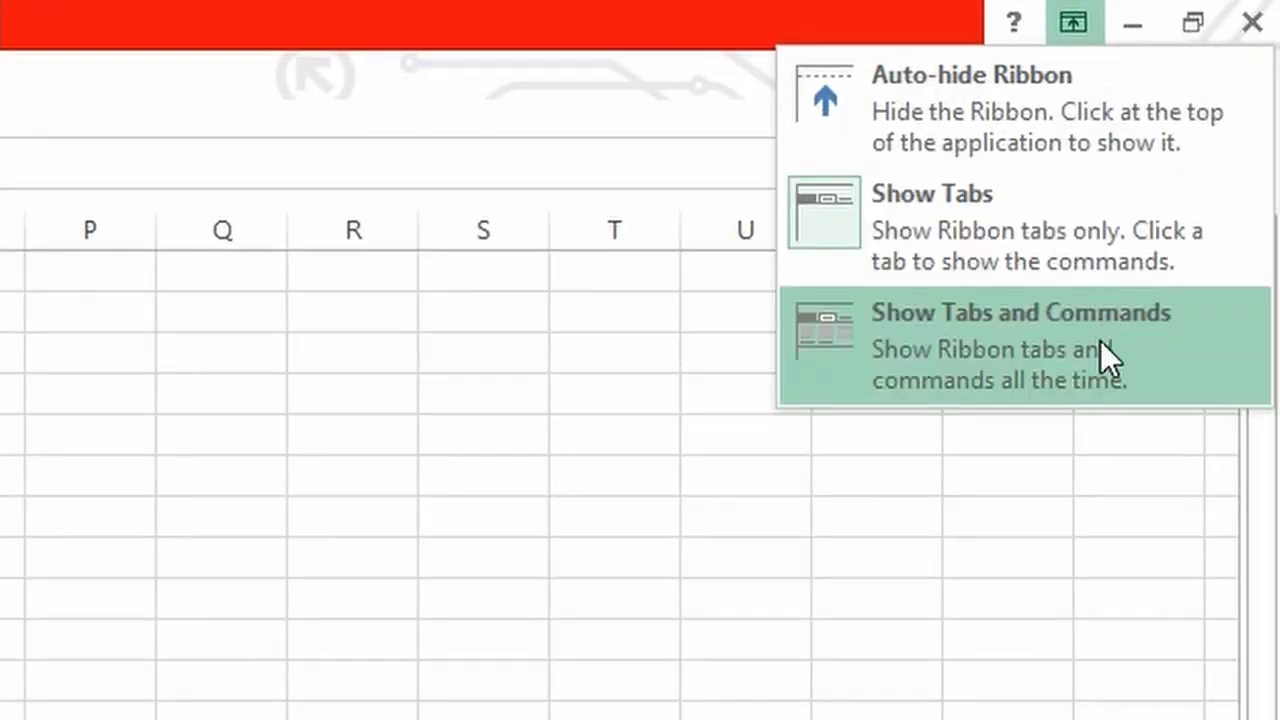
click(1140, 292)
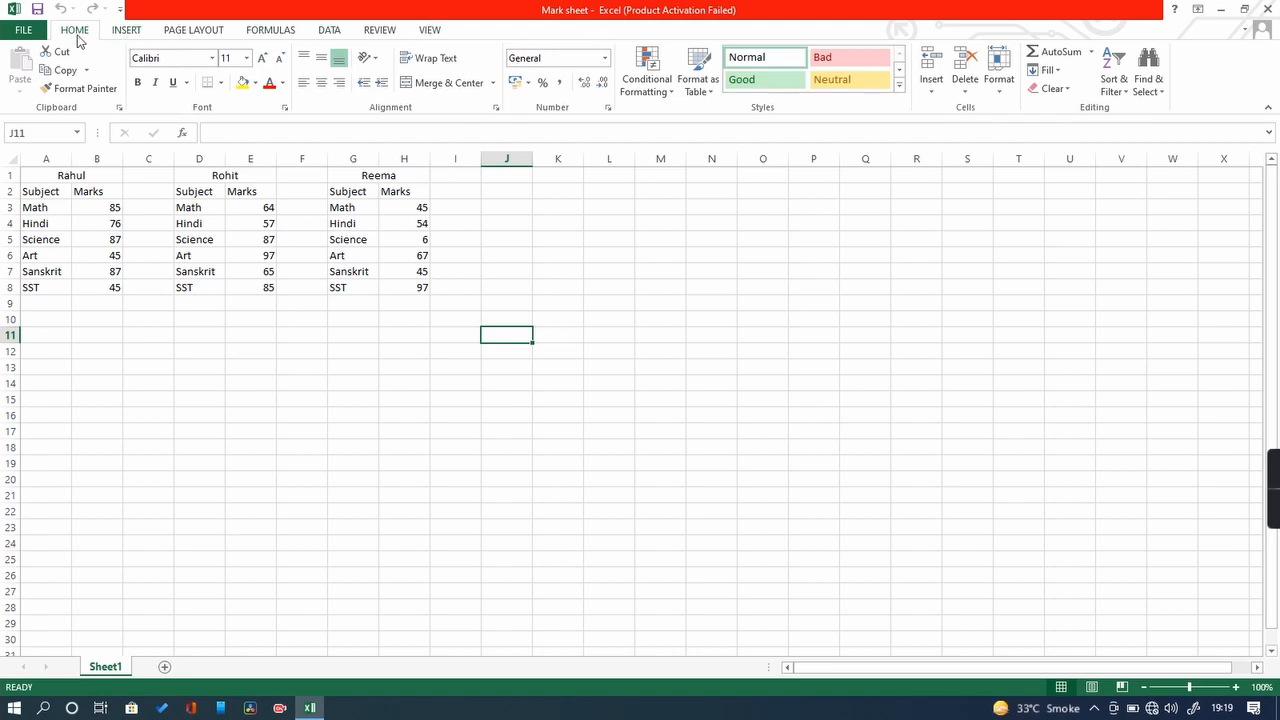
click(126, 31)
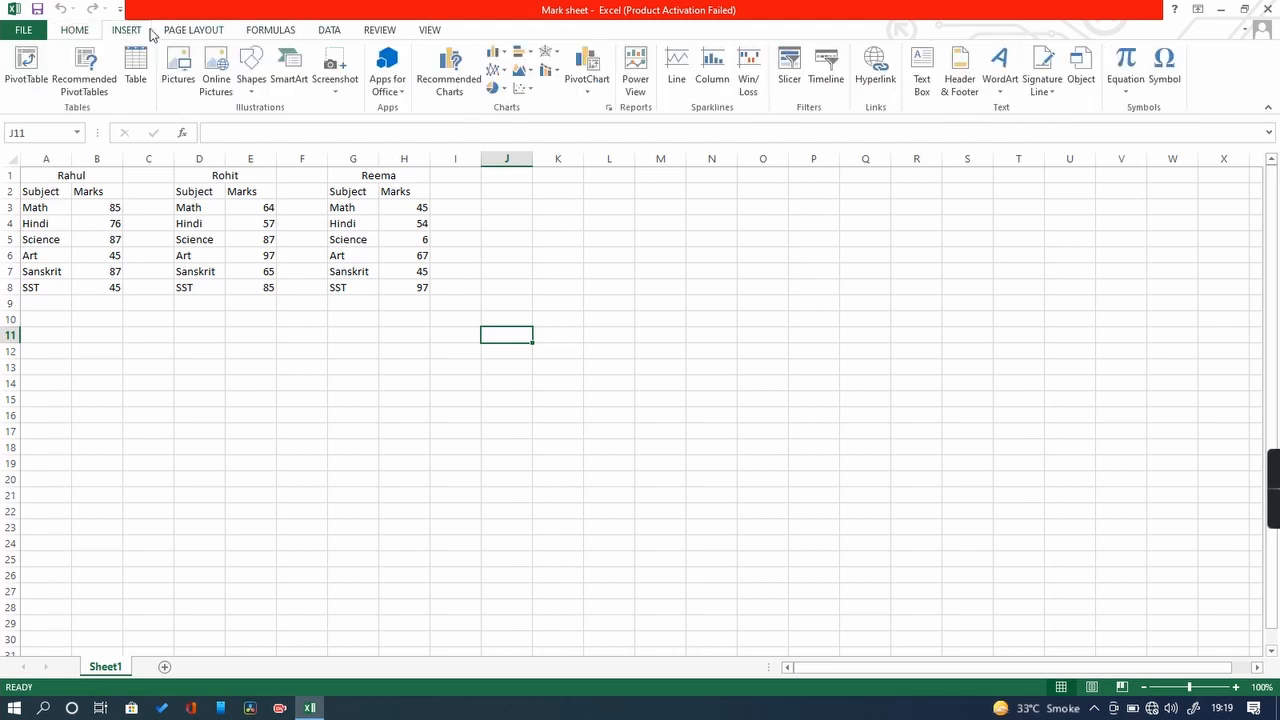
click(176, 30)
click(272, 30)
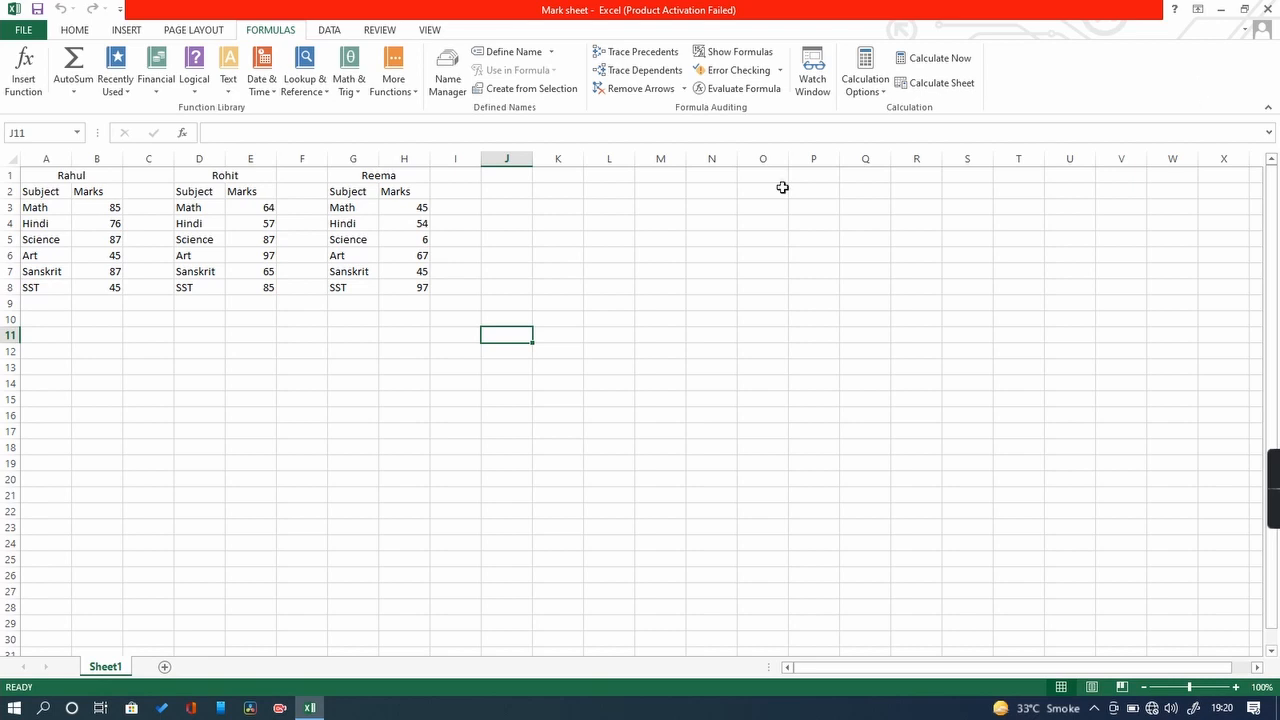
click(74, 36)
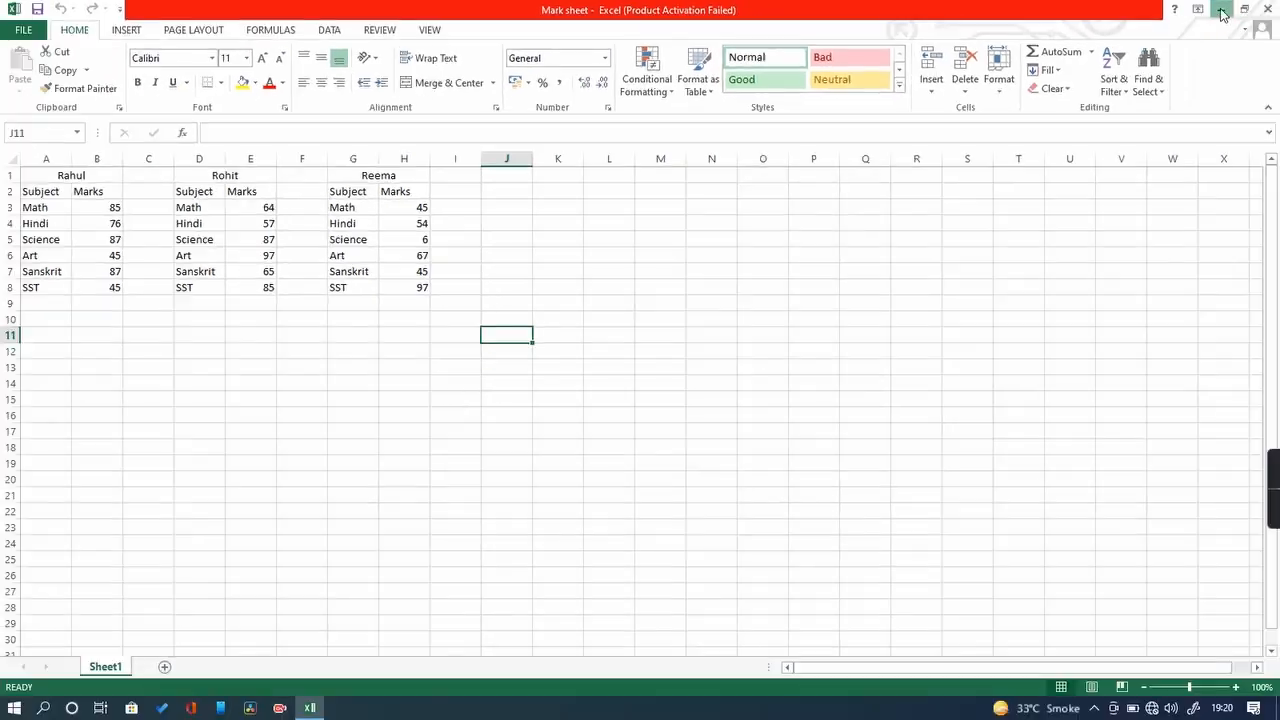
click(1222, 12)
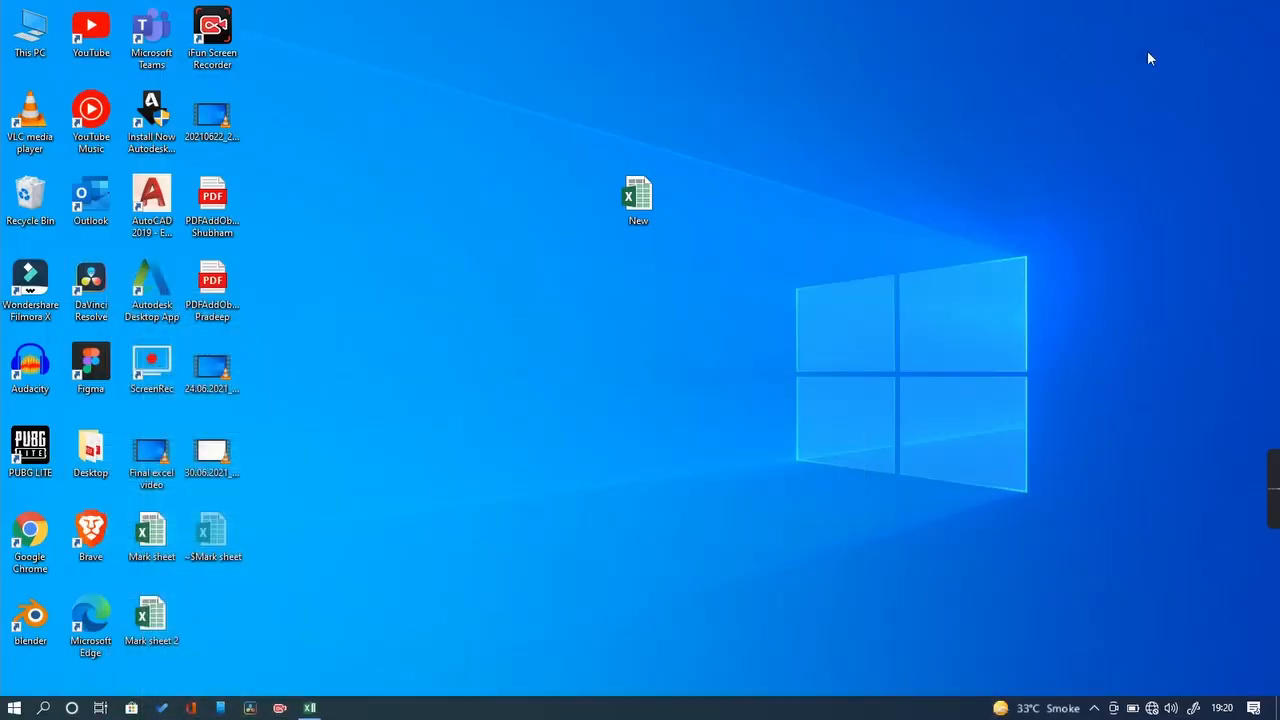
double_click(166, 627)
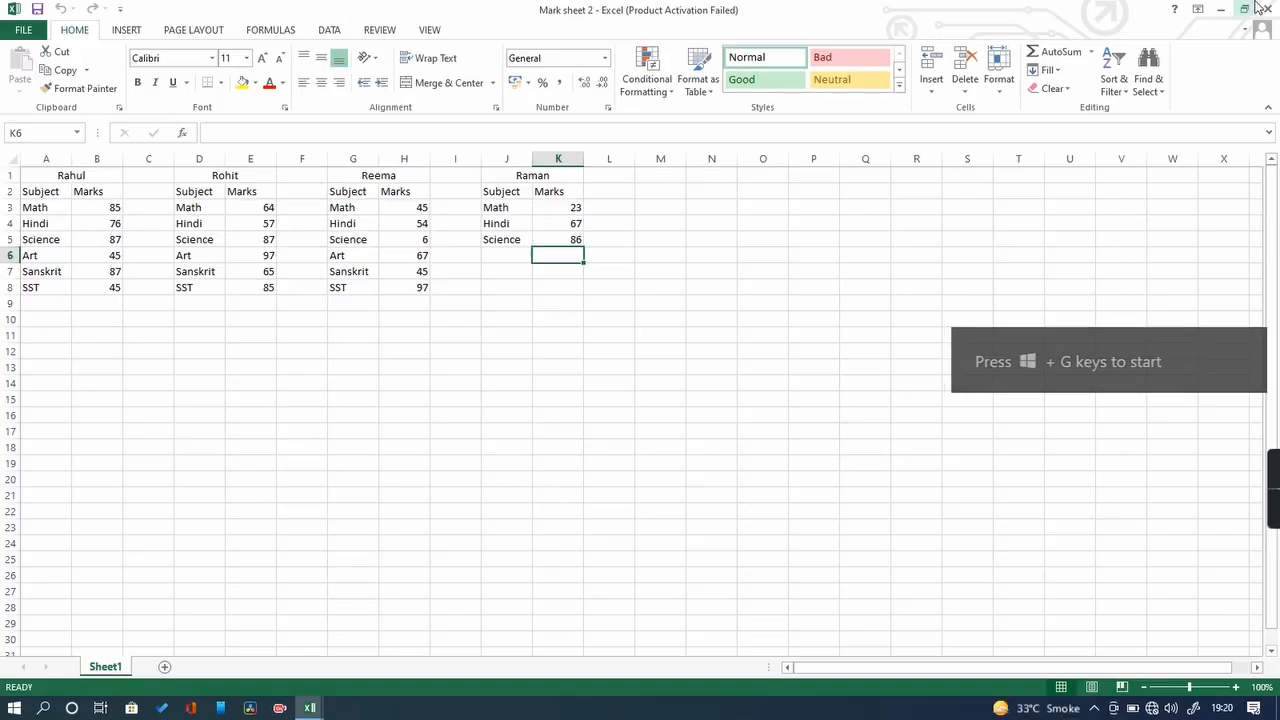
click(1272, 9)
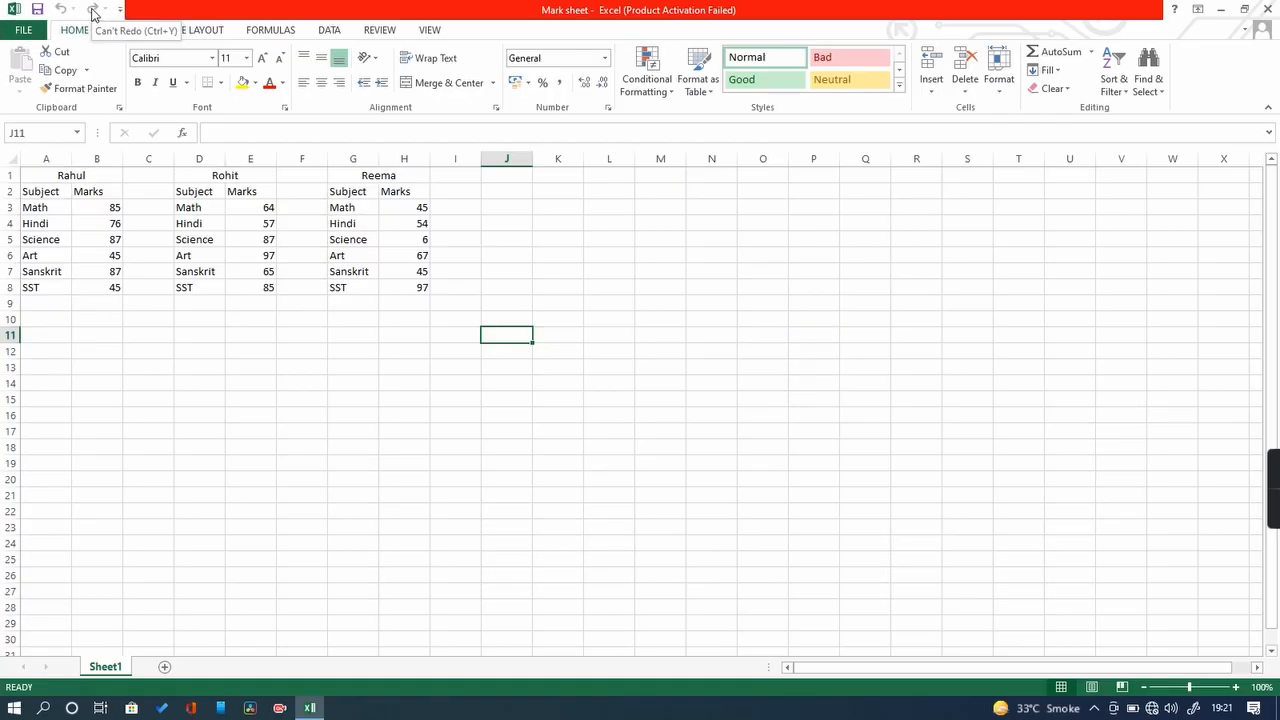
Step: Enter a student's name in J13 and the mark 34 in K13
key(Down)
key(Down)
key(Down)
key(Down)
key(Down)
key(Down)
key(Down)
click(514, 367)
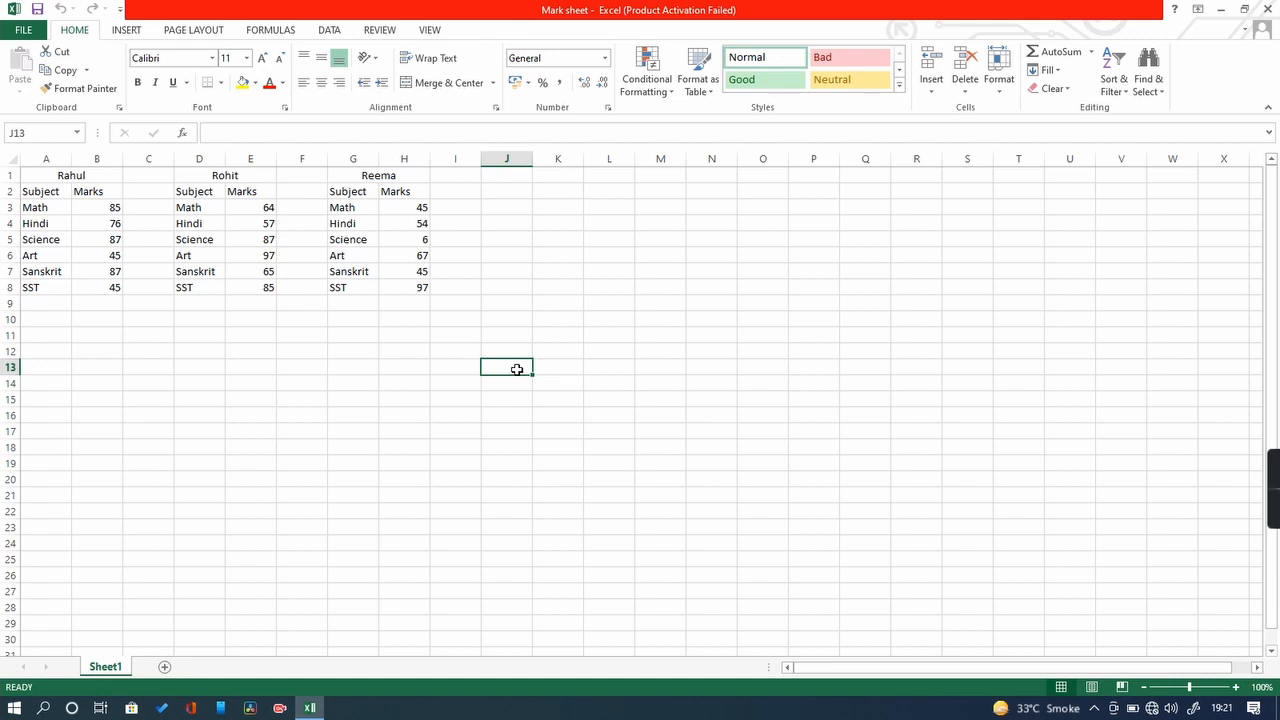
text(shubham)
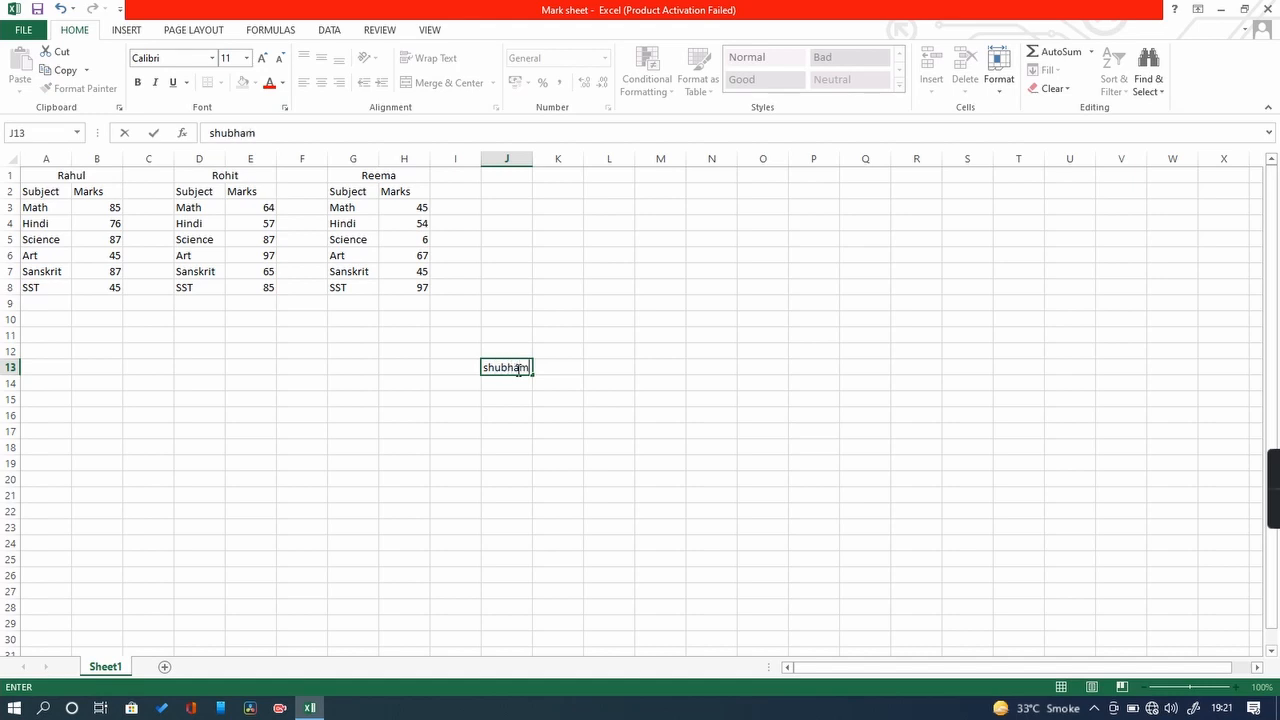
key(Return)
key(Up)
key(Right)
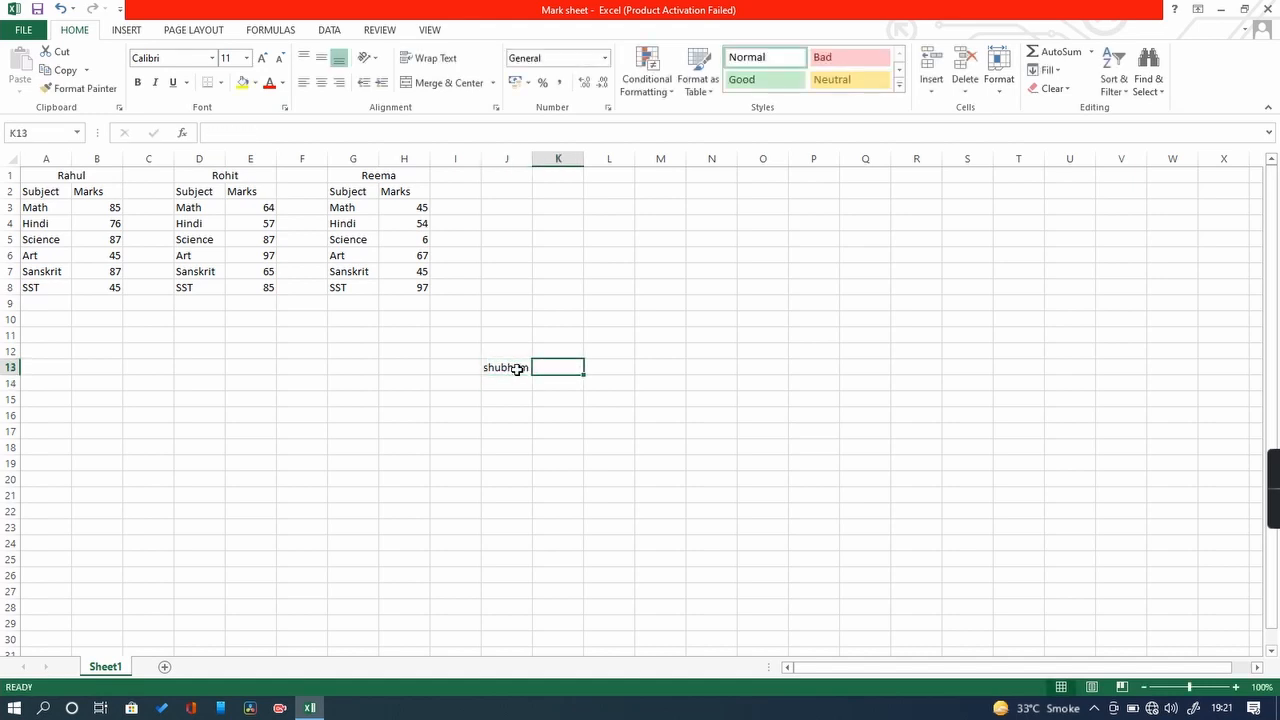
text(34)
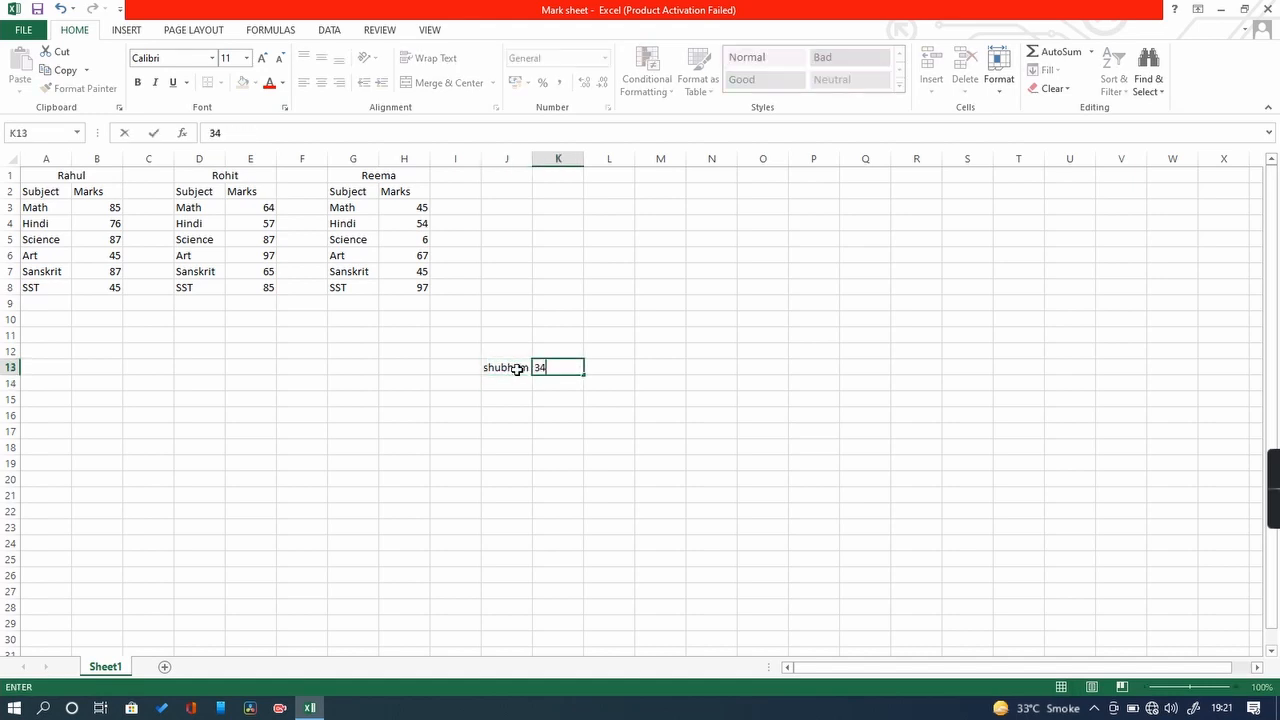
key(Return)
key(Return)
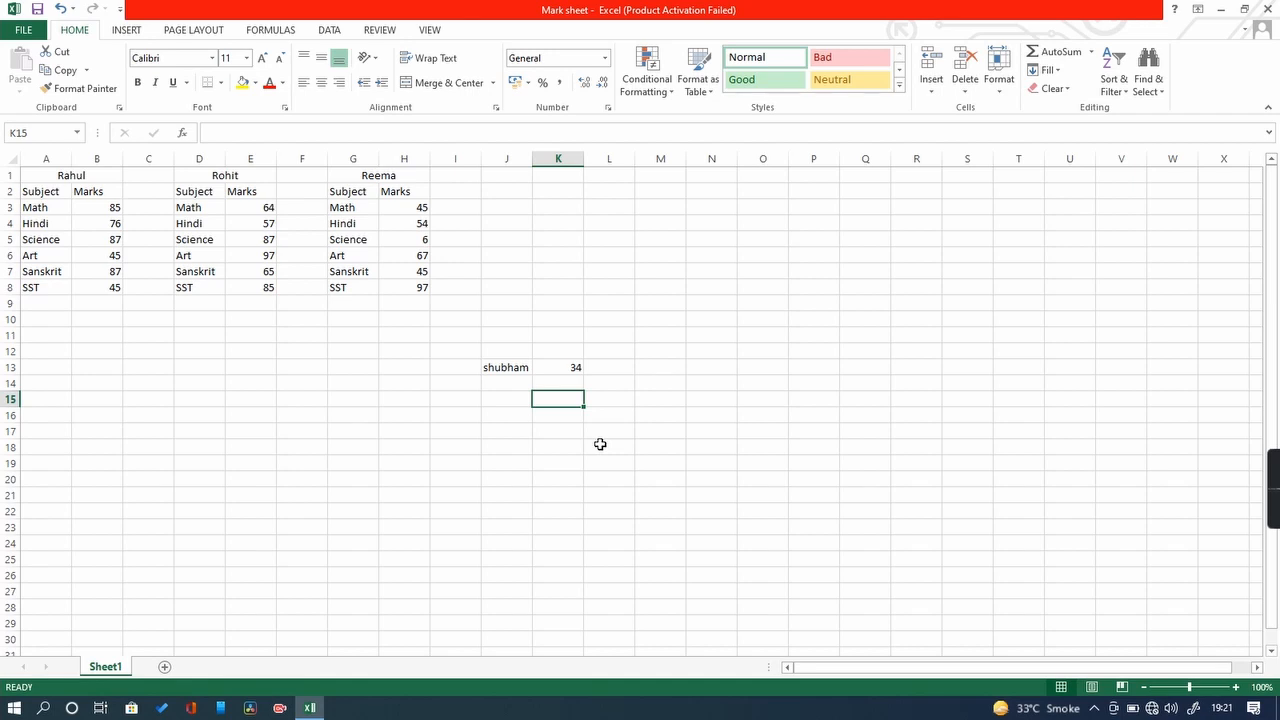
key(ctrl+z)
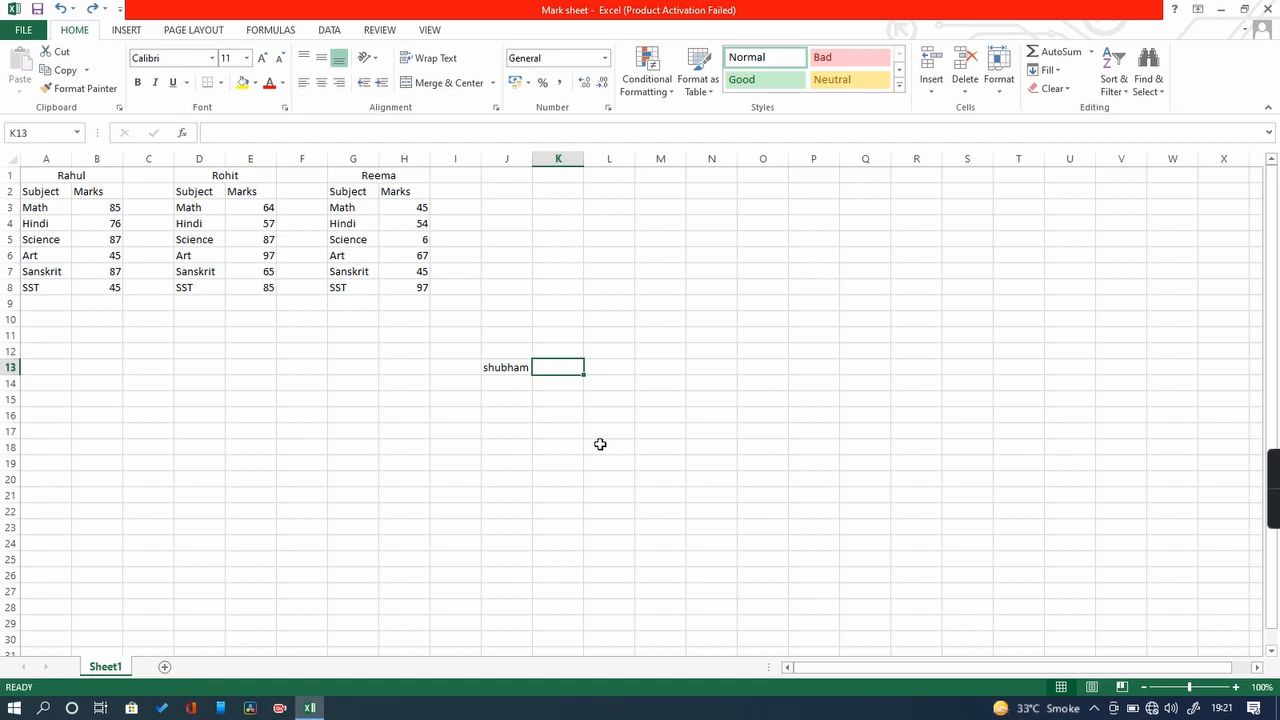
key(ctrl+z)
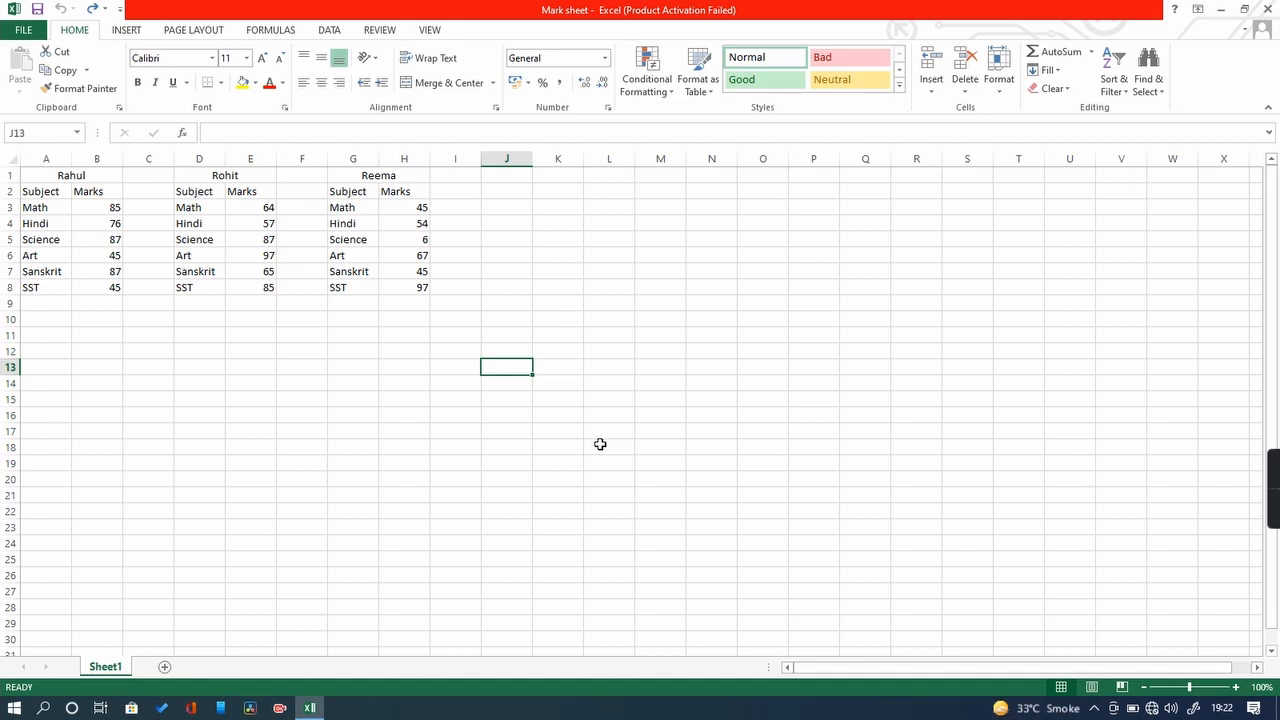
text(shubham)
key(Tab)
text(34)
key(ctrl+Return)
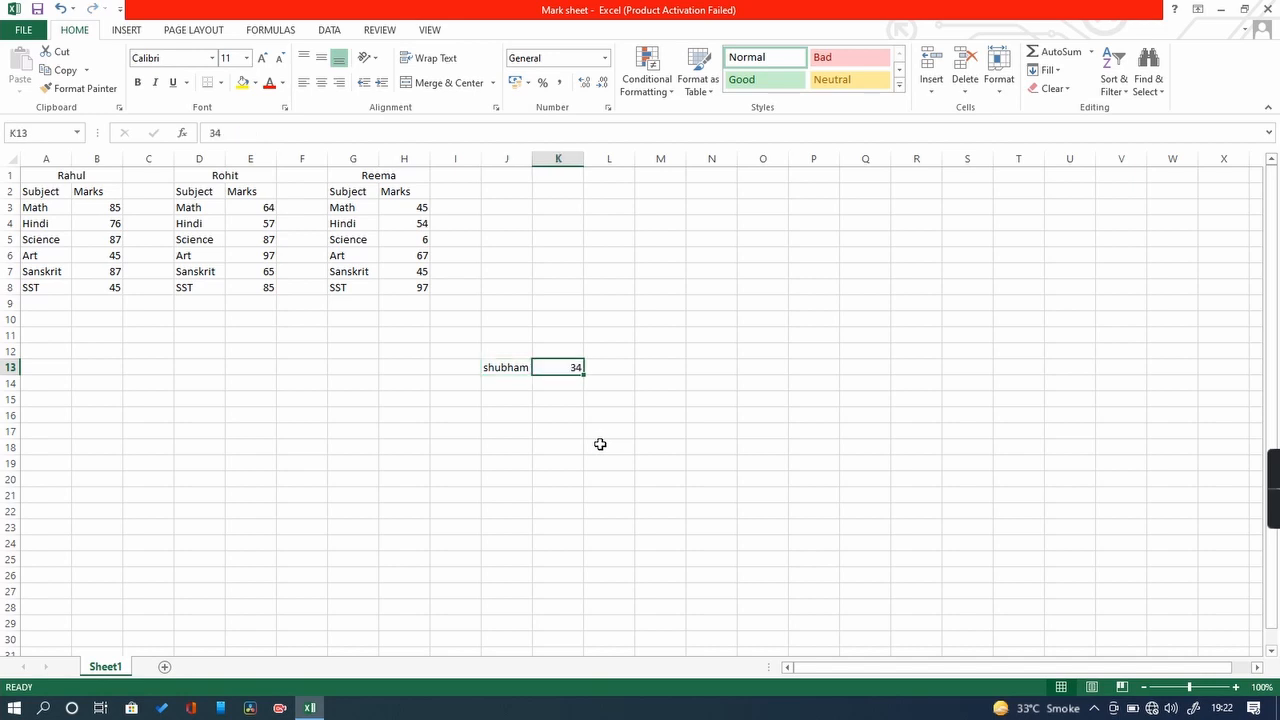
key(ctrl+z)
key(ctrl+z)
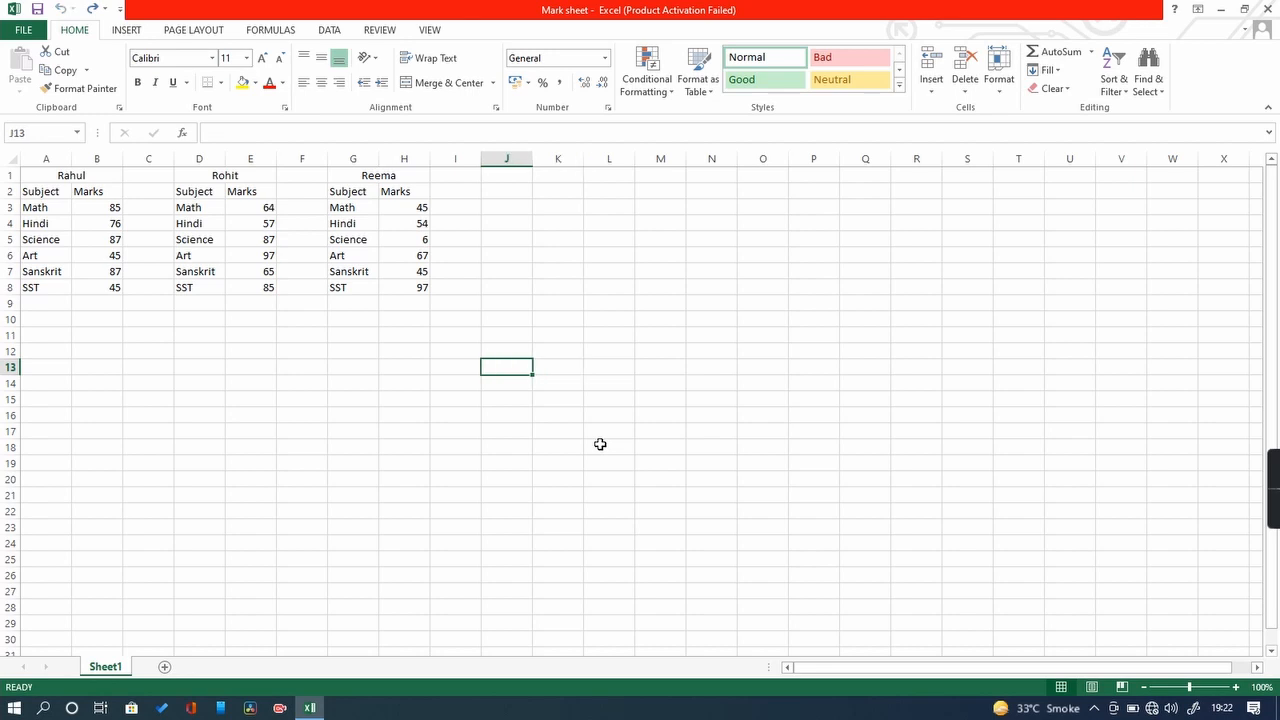
key(ctrl+y)
key(ctrl+y)
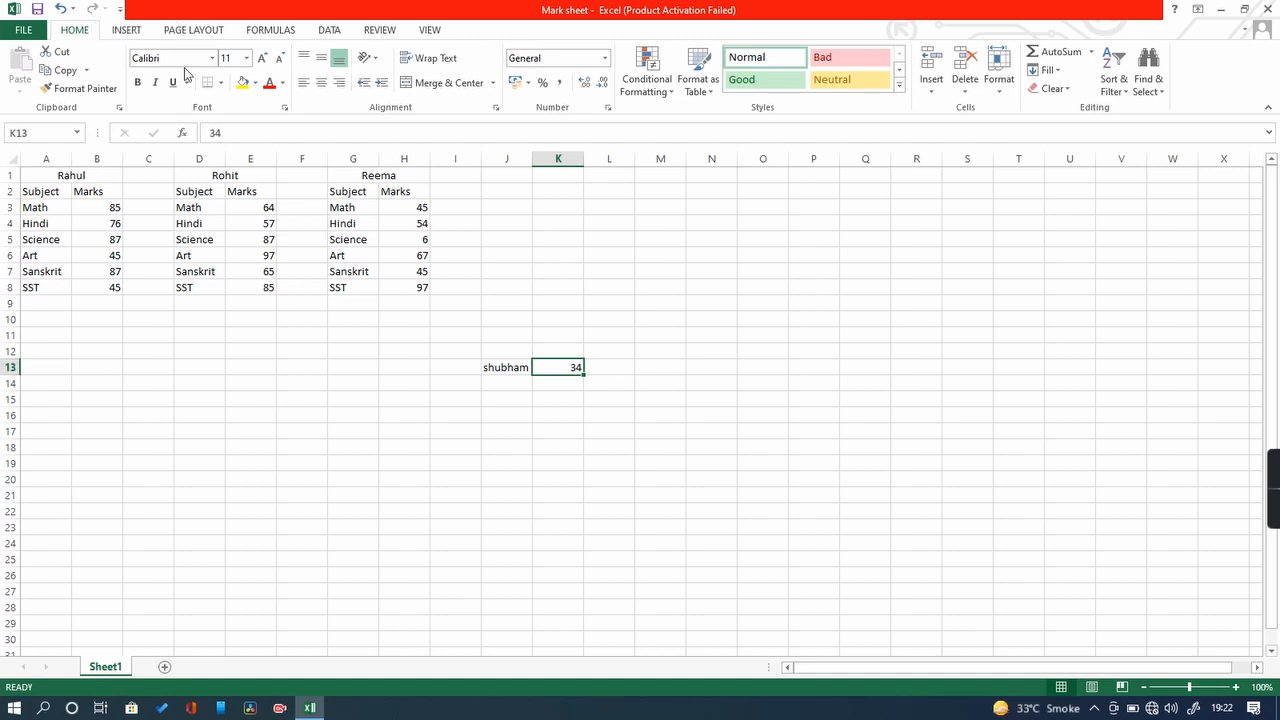
click(62, 10)
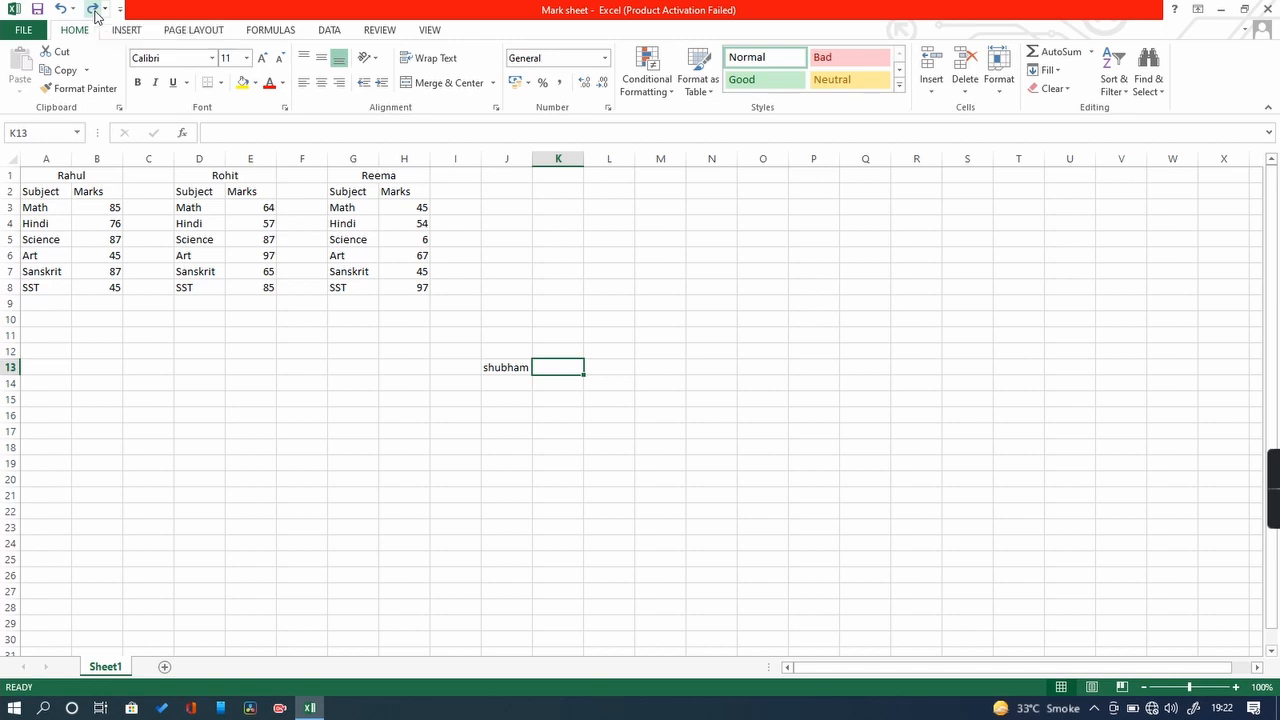
click(94, 12)
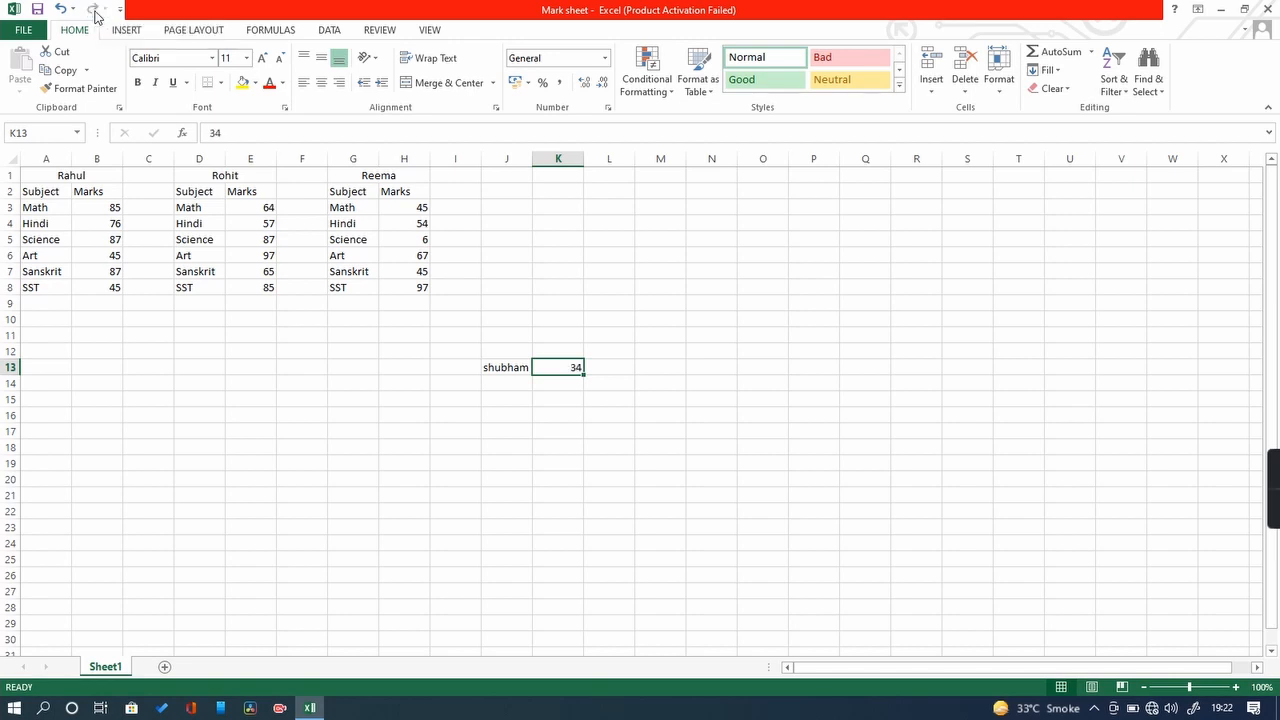
Step: Clear range I12:M15 to remove the new entries, then open the window's system menu
click(572, 437)
drag(478, 346, 650, 407)
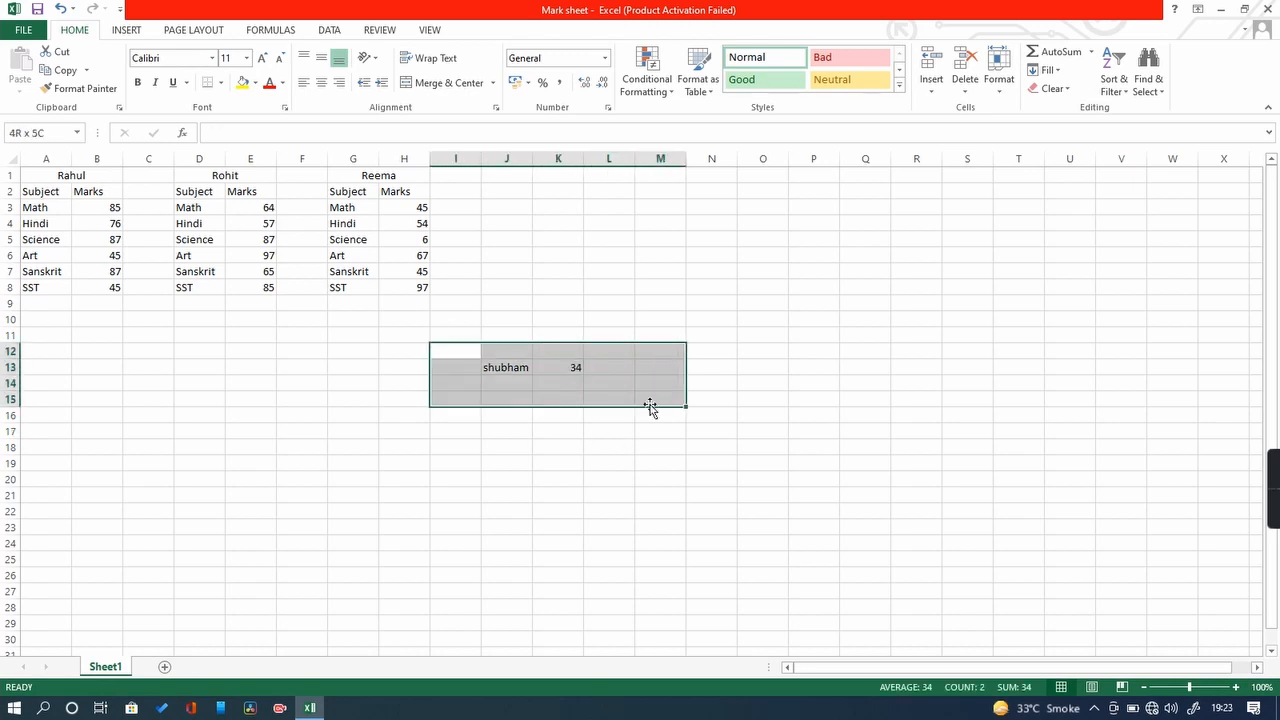
key(Delete)
click(657, 497)
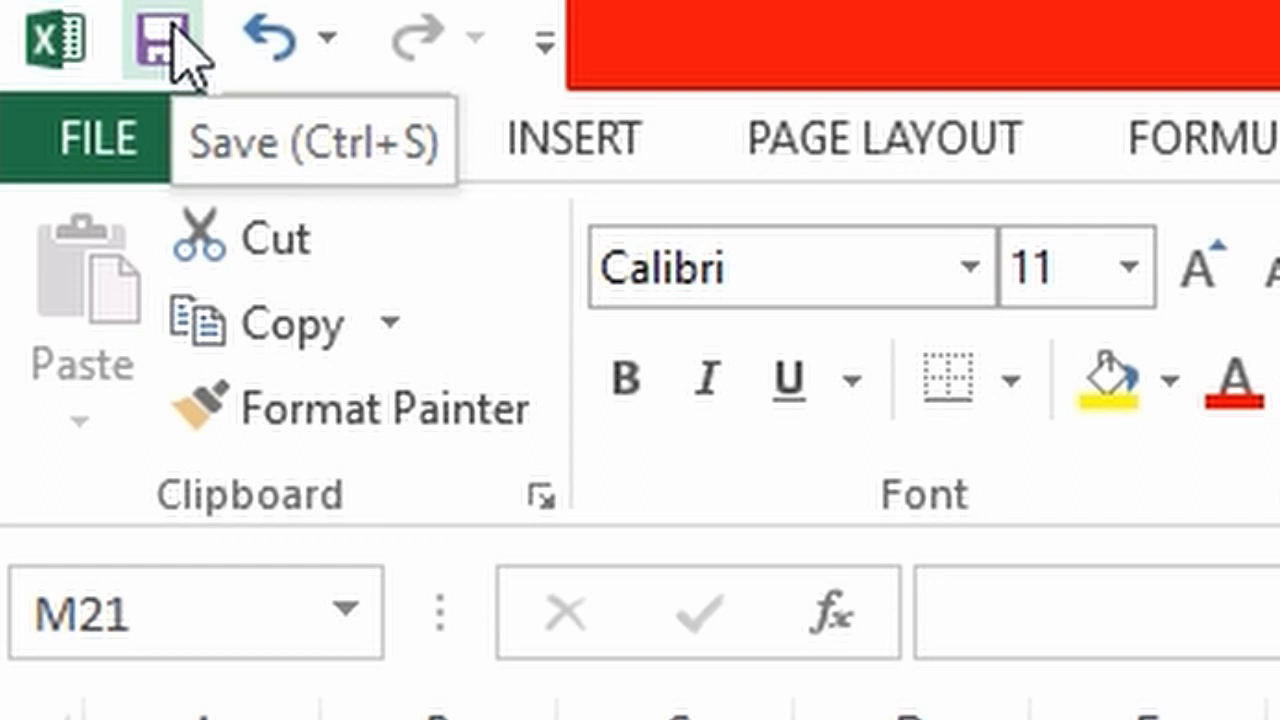
click(56, 38)
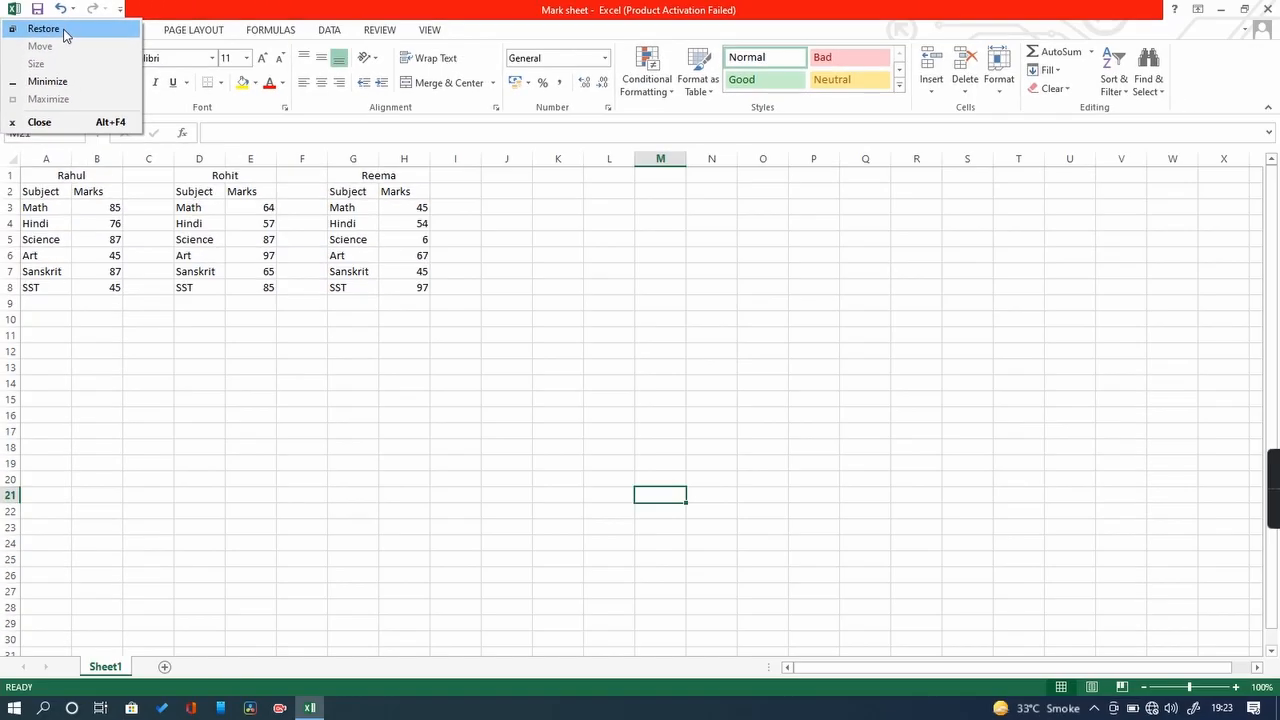
click(63, 33)
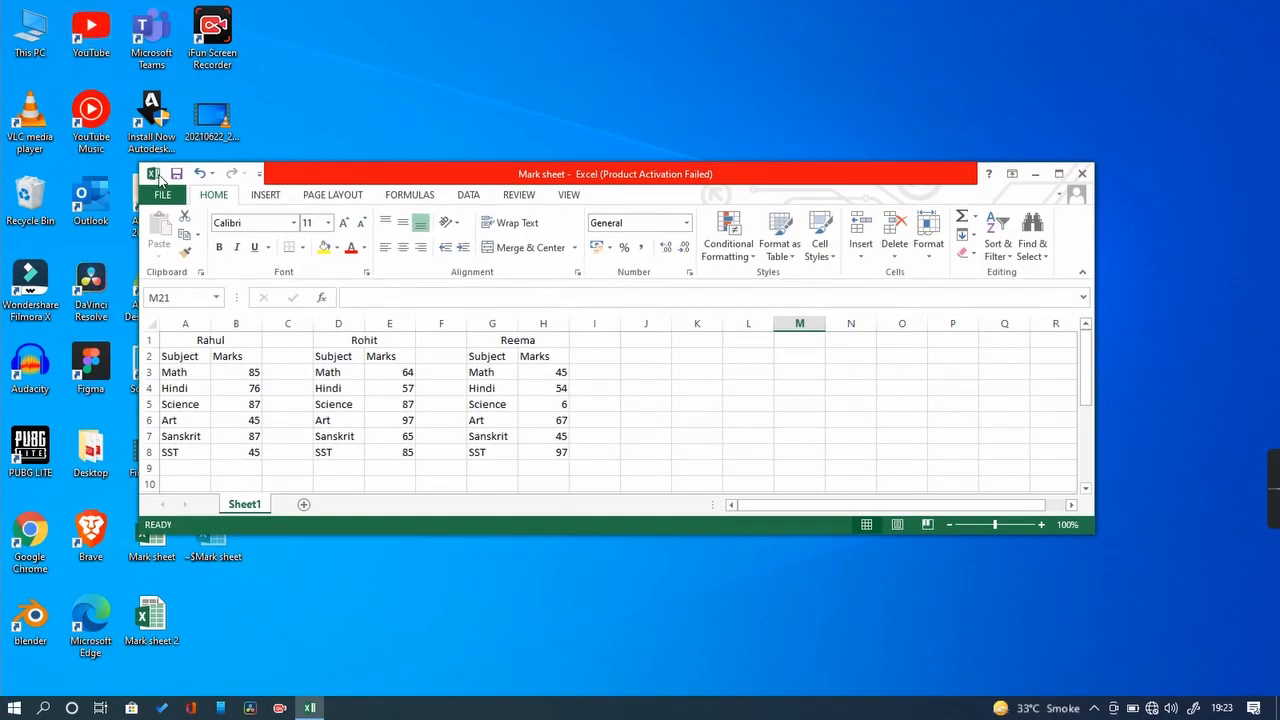
click(152, 175)
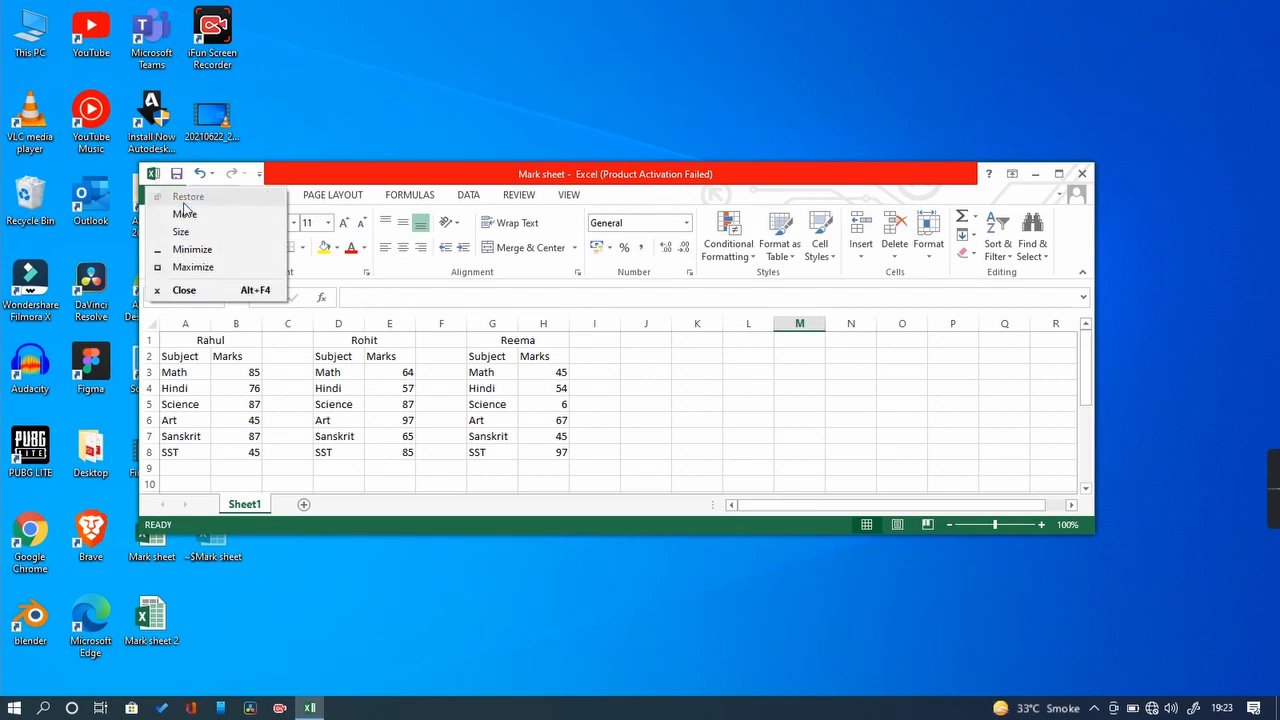
click(189, 269)
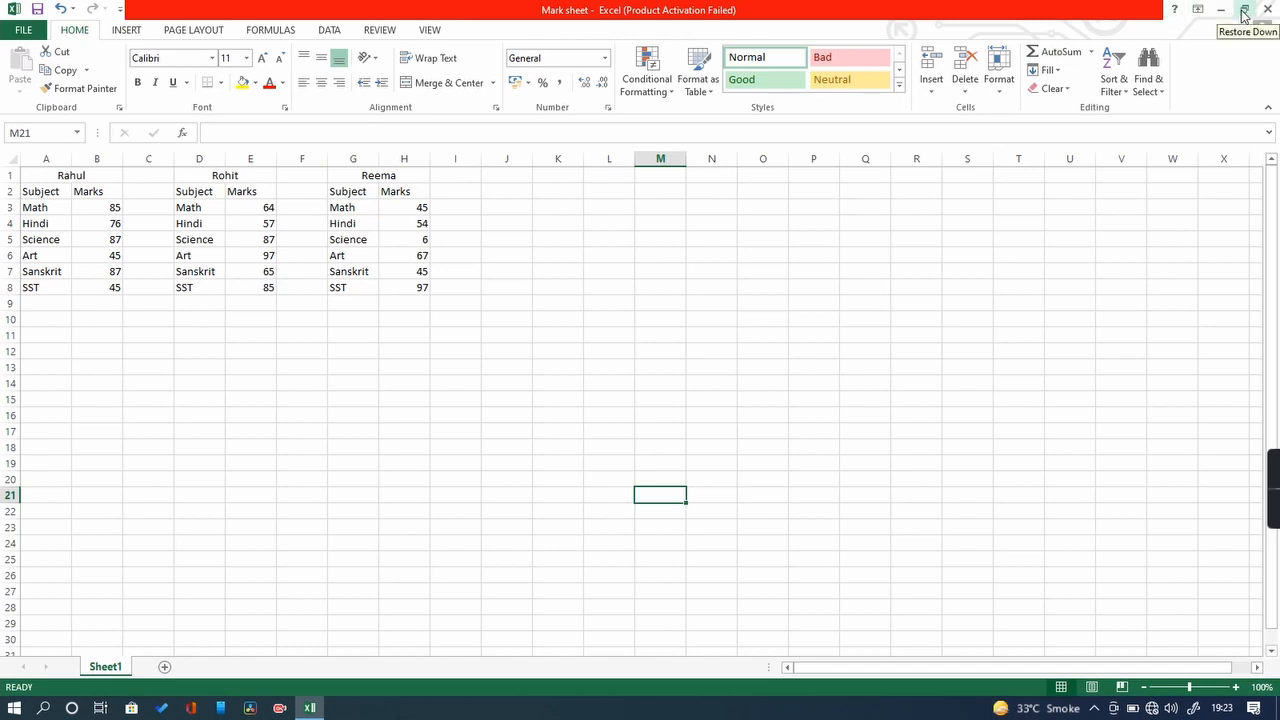
click(16, 12)
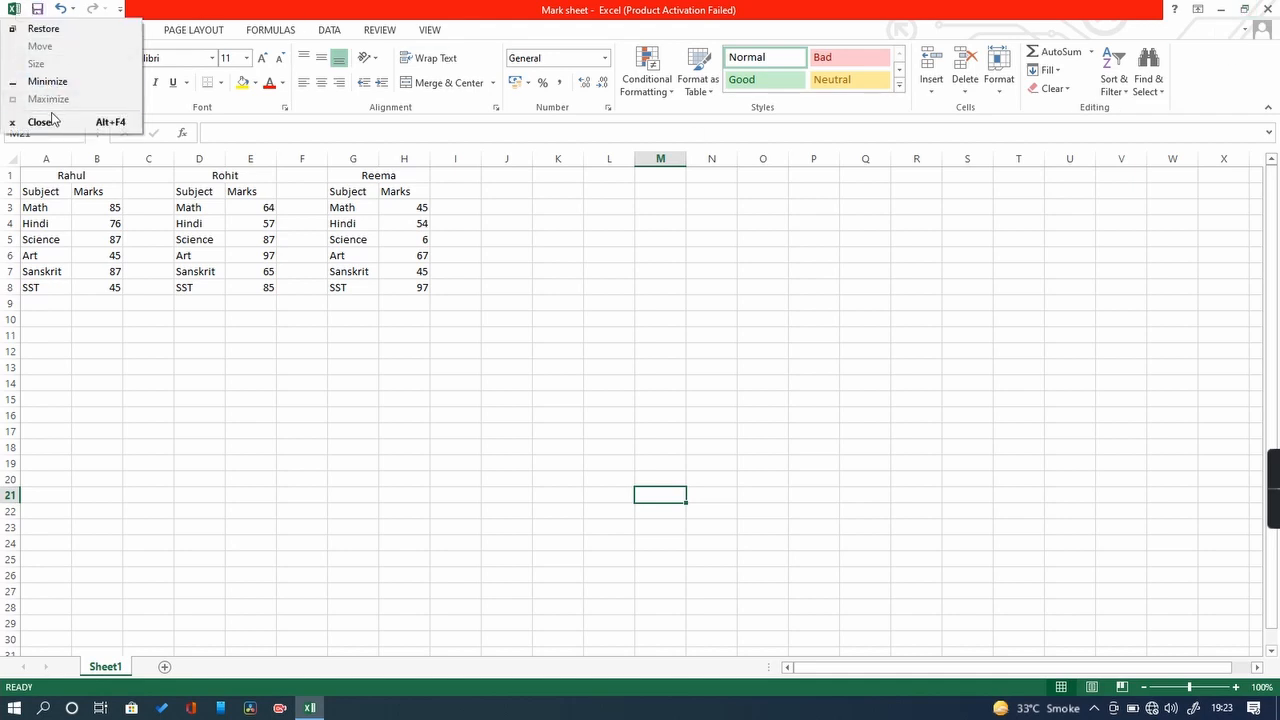
click(373, 437)
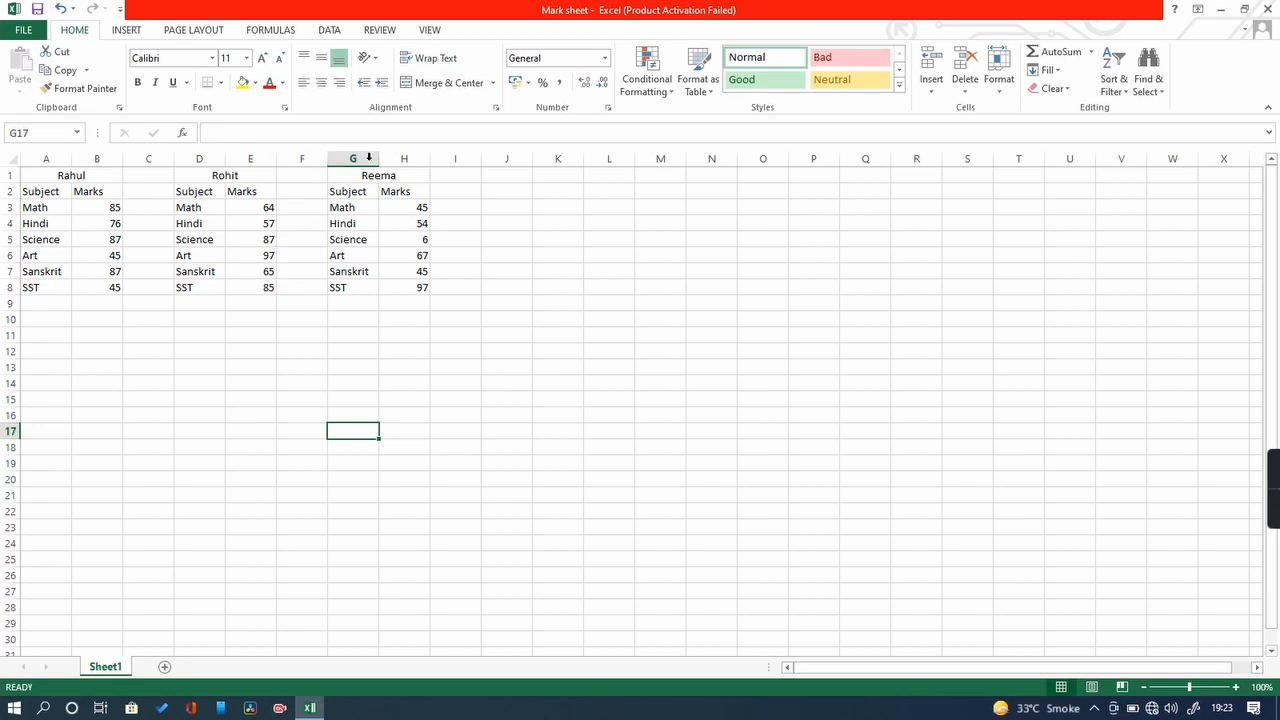
click(207, 134)
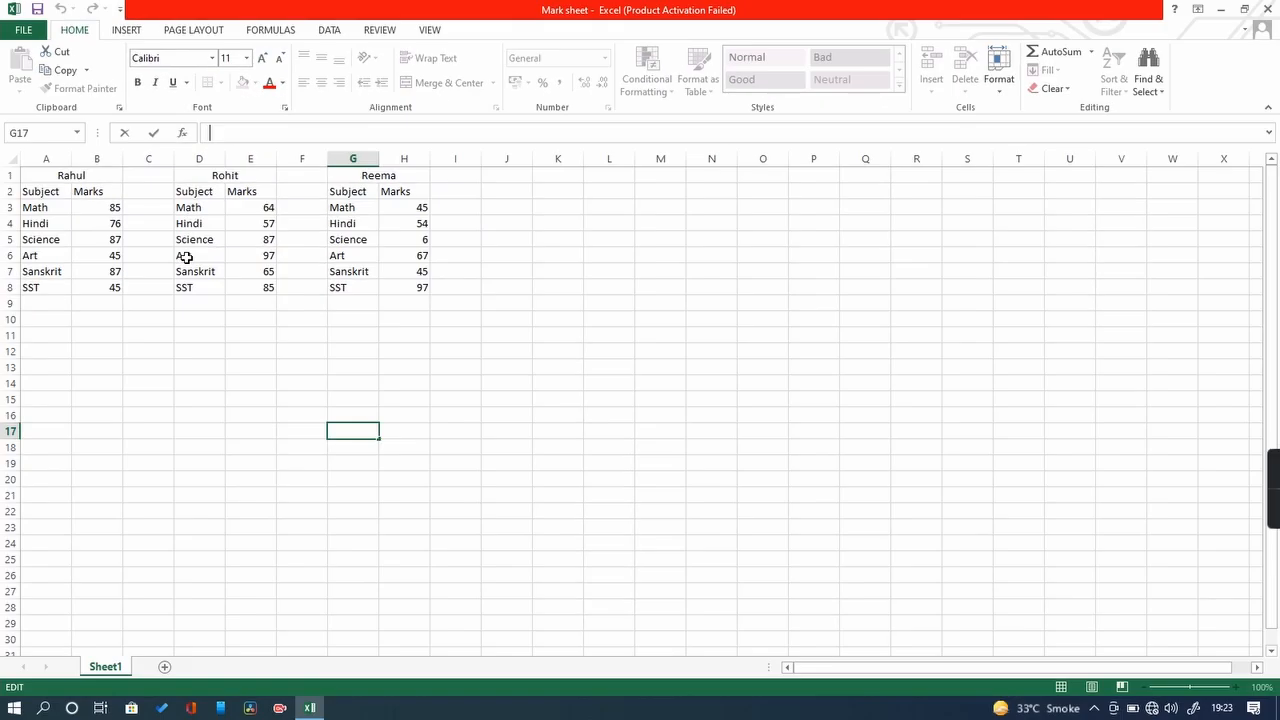
click(207, 372)
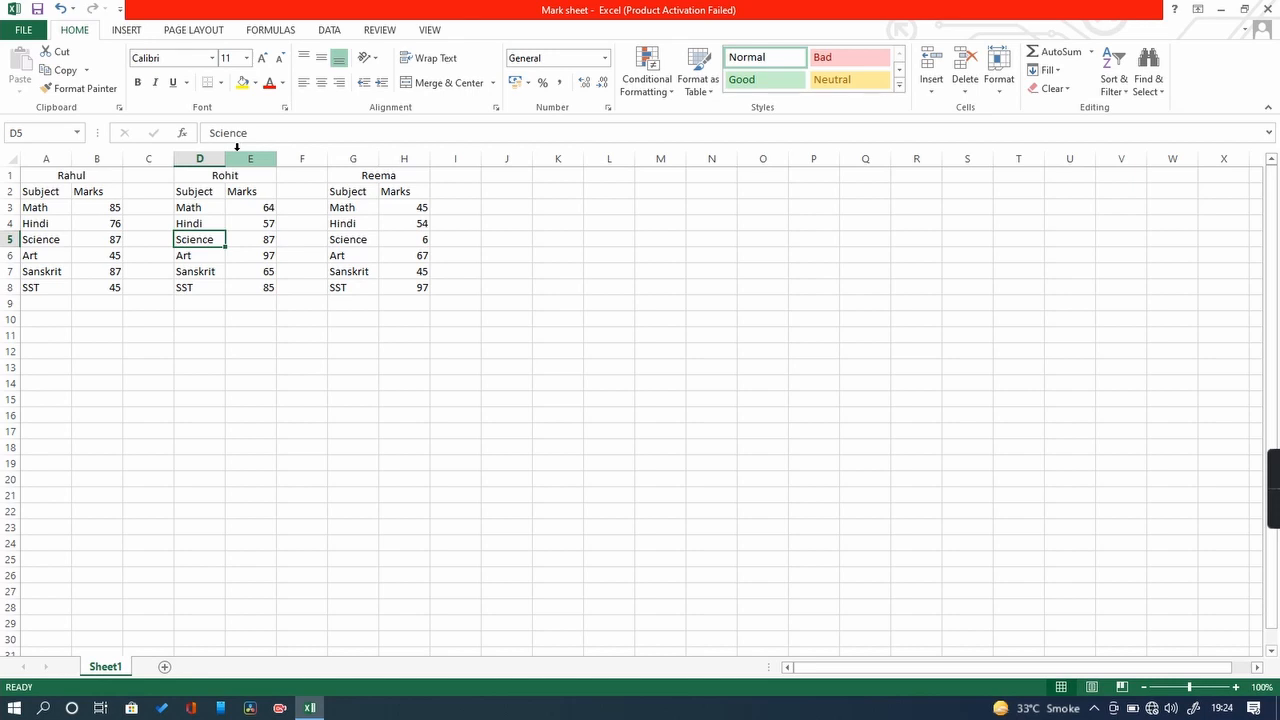
click(198, 255)
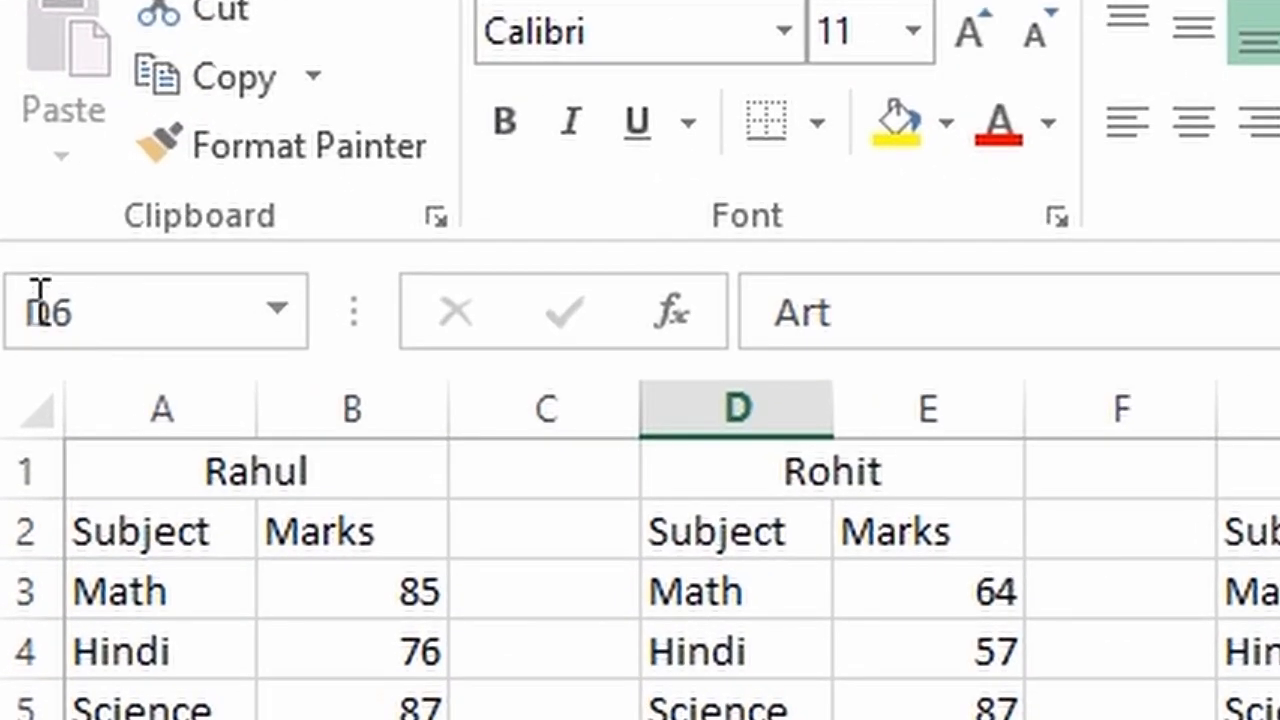
click(40, 300)
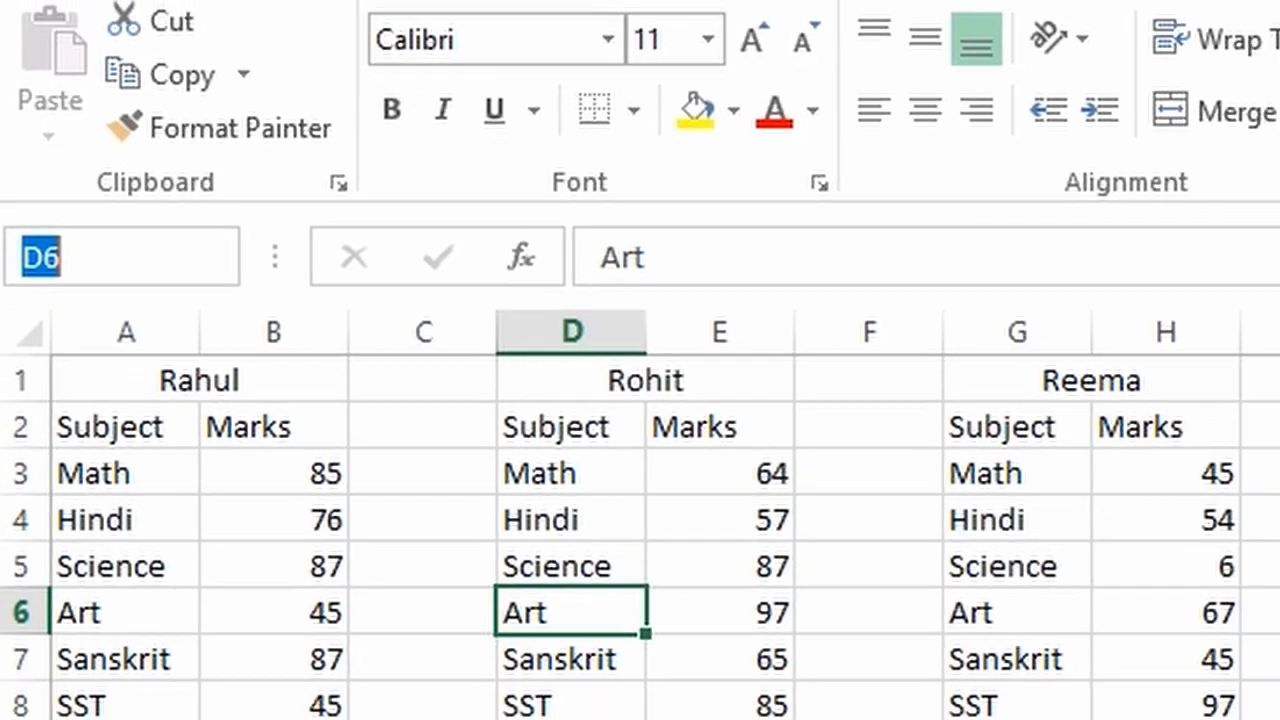
click(569, 500)
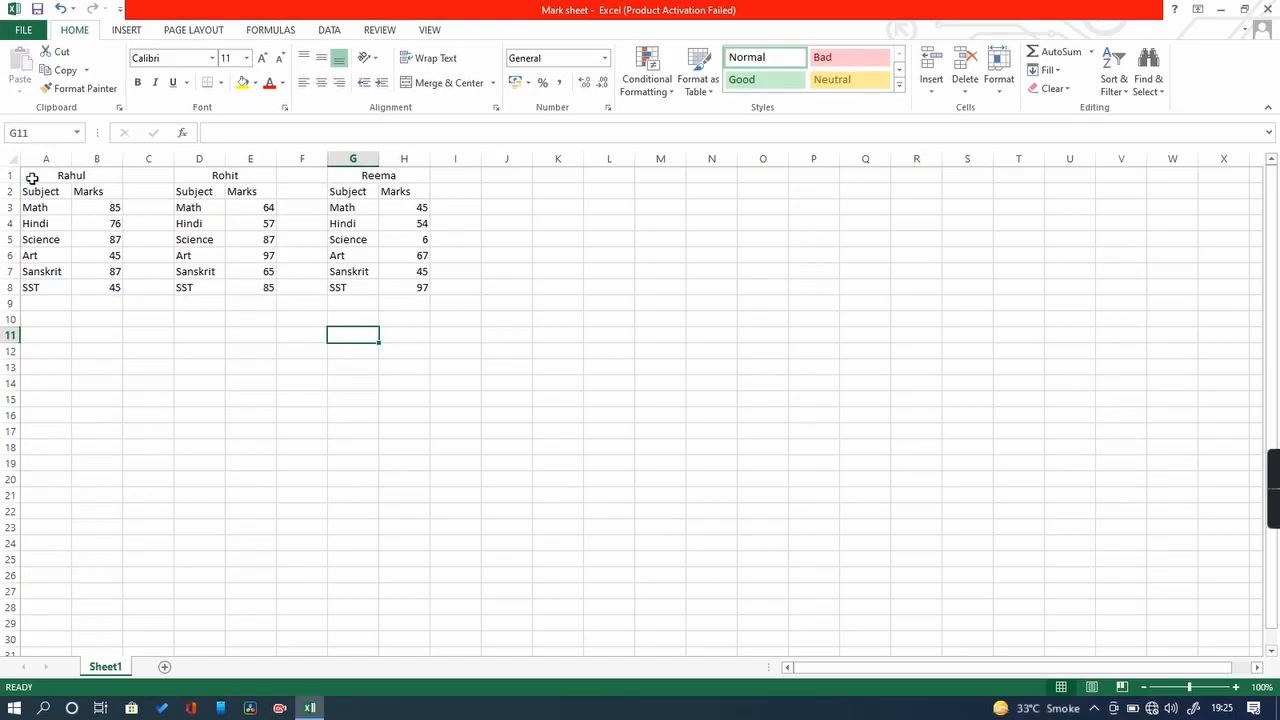
drag(32, 178, 1226, 637)
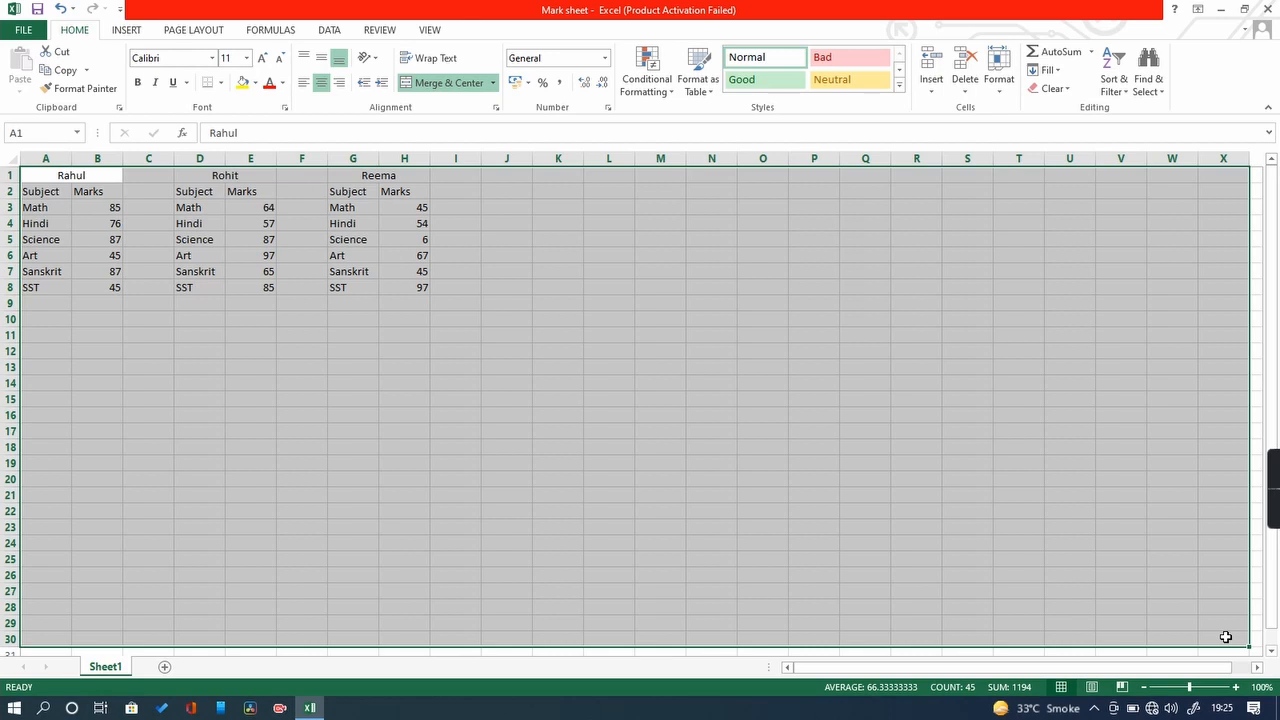
click(652, 468)
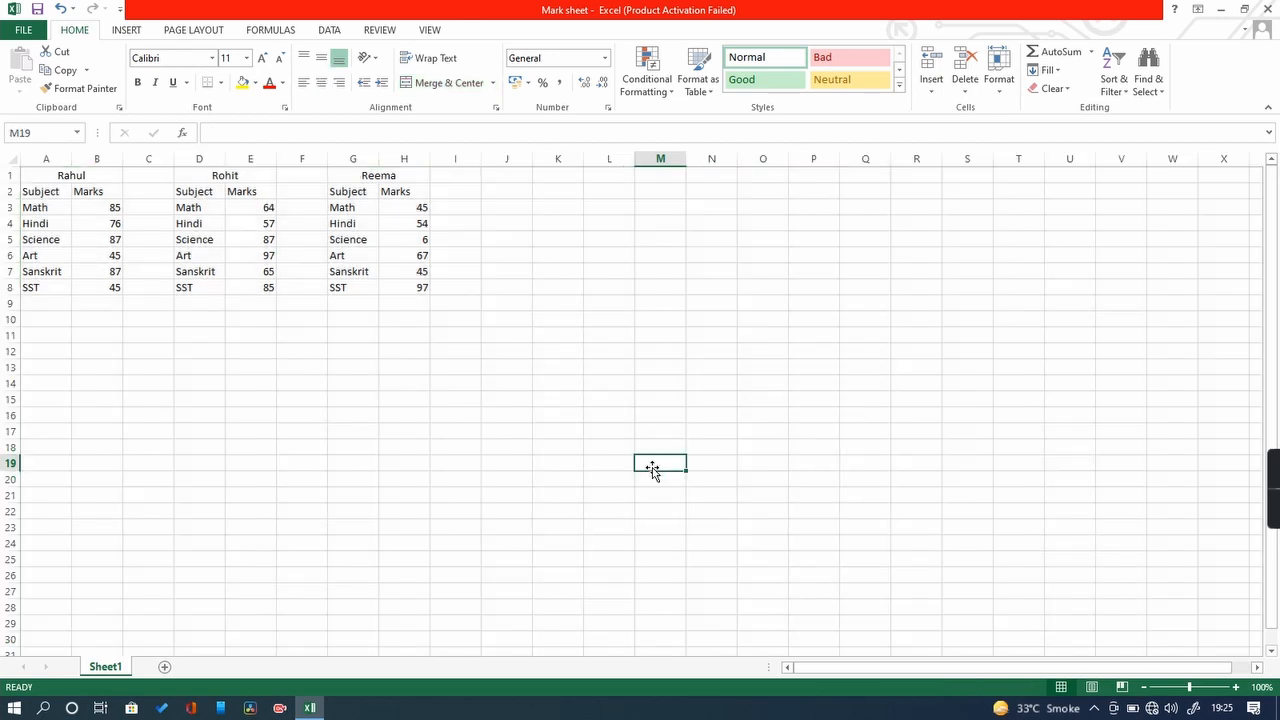
click(48, 156)
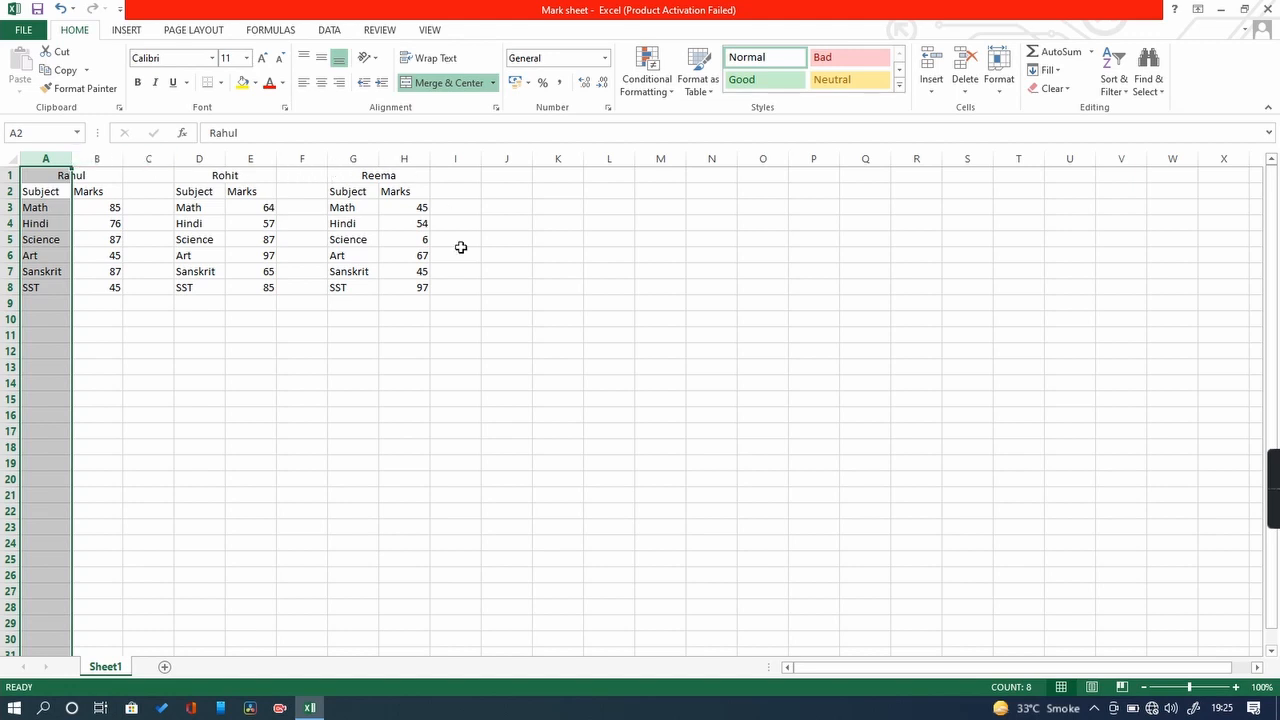
click(491, 365)
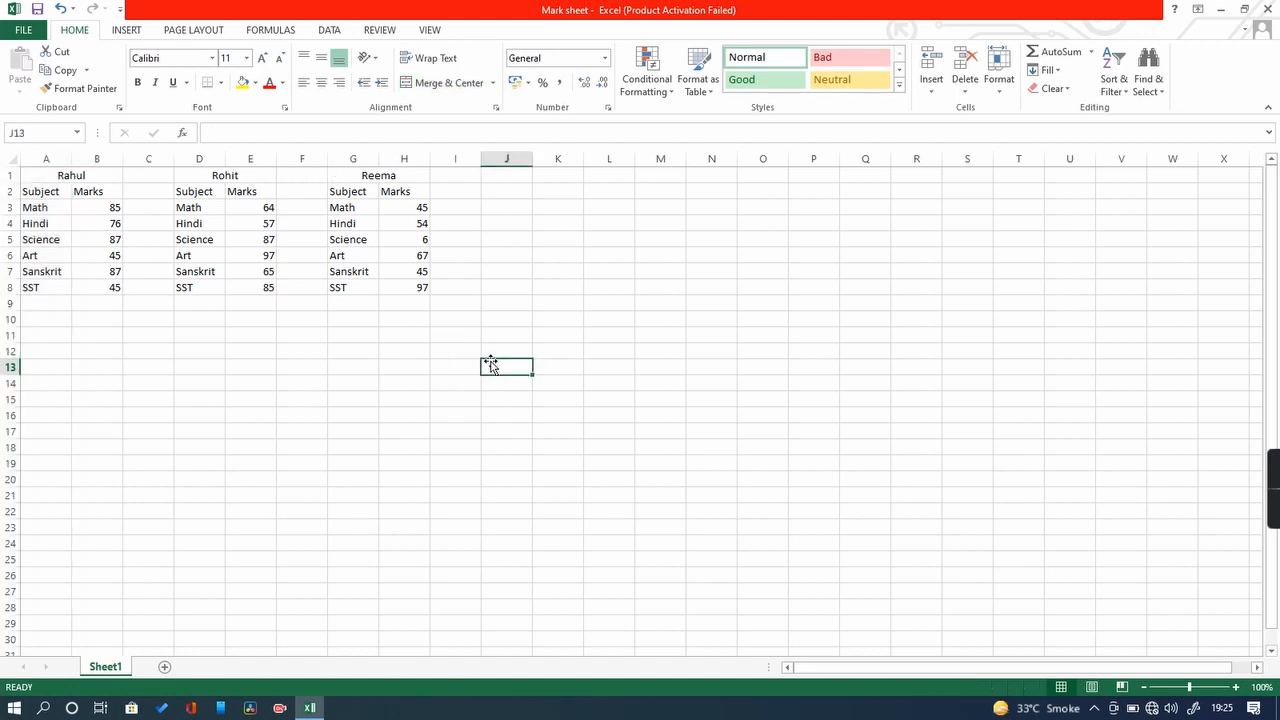
click(45, 158)
click(93, 158)
click(148, 158)
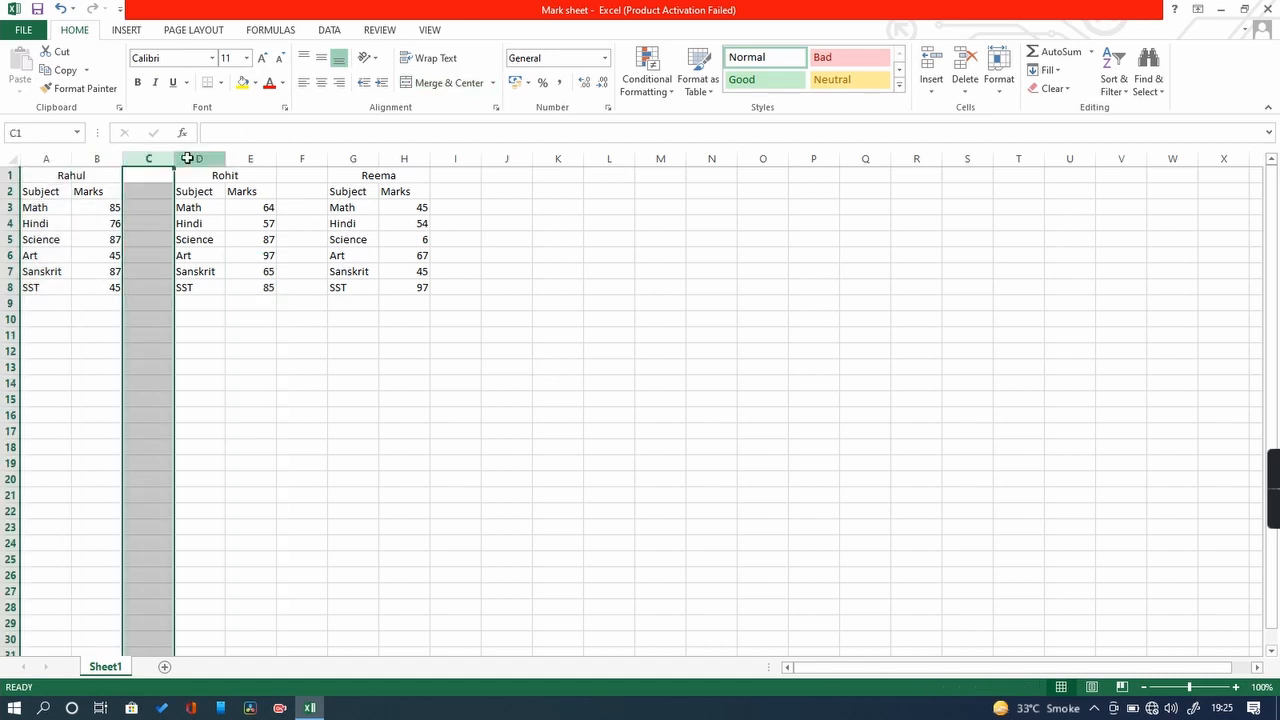
click(199, 158)
click(250, 158)
click(284, 160)
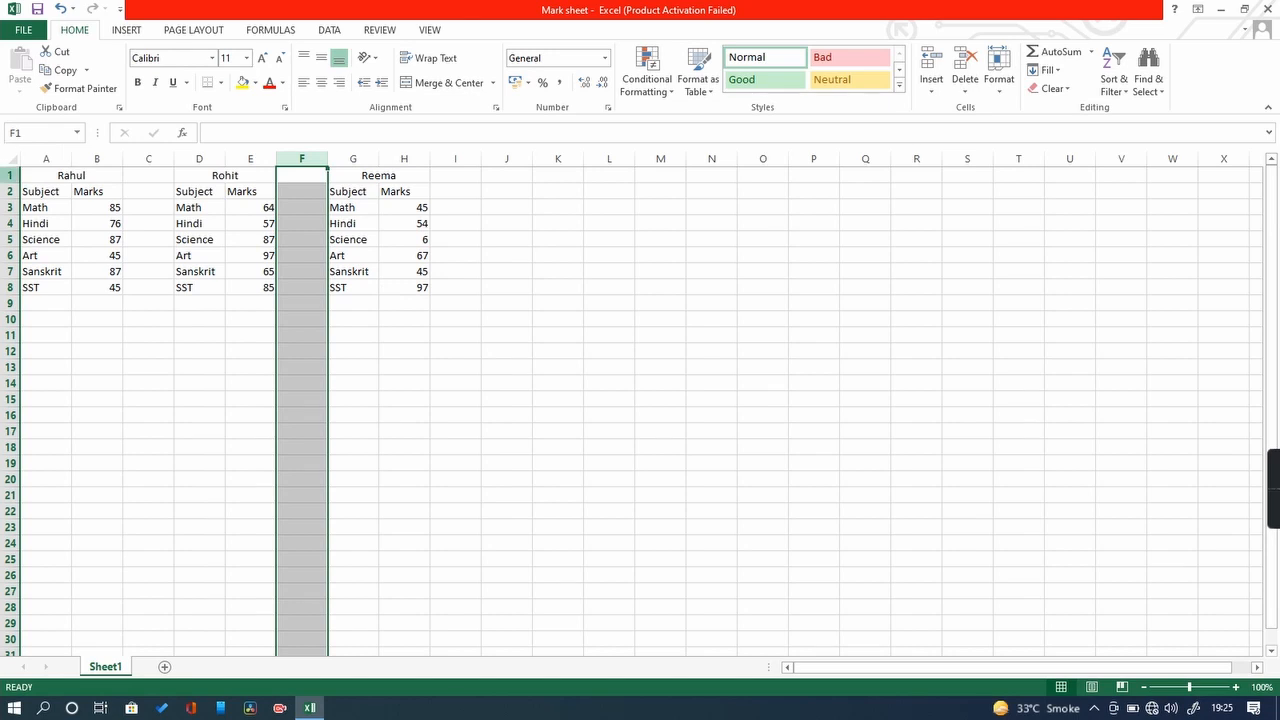
click(9, 176)
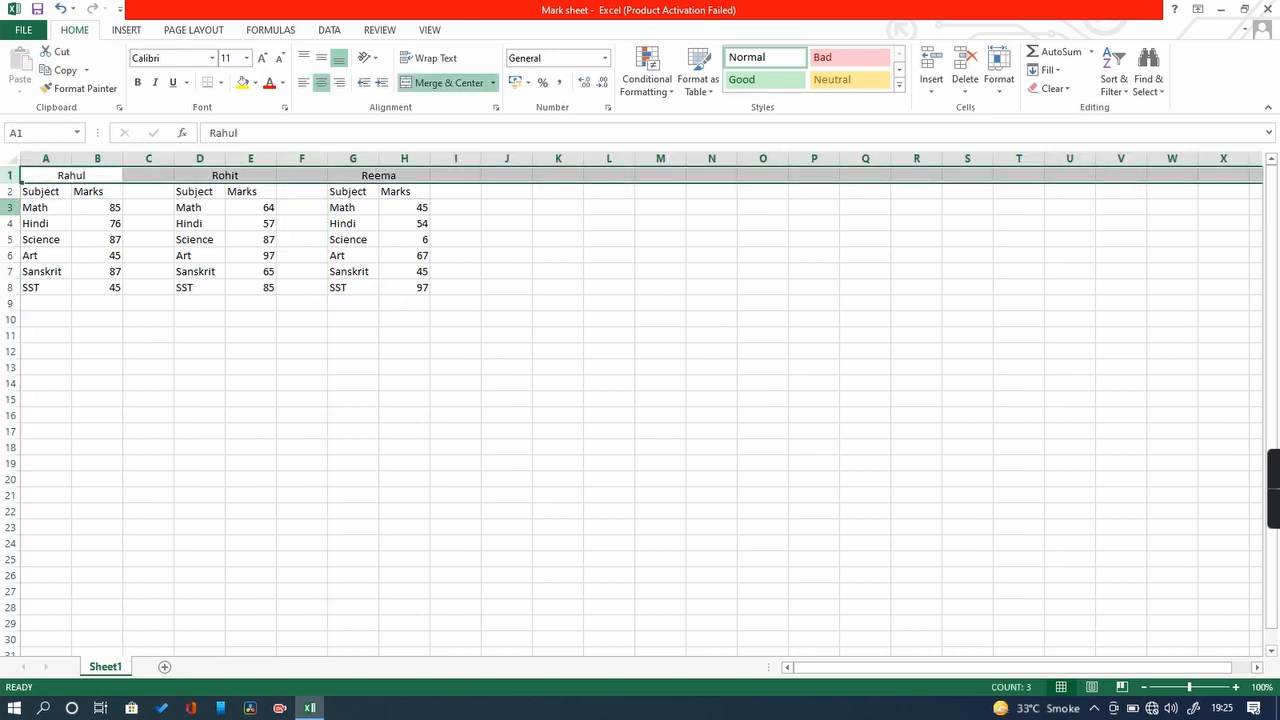
click(10, 191)
click(10, 208)
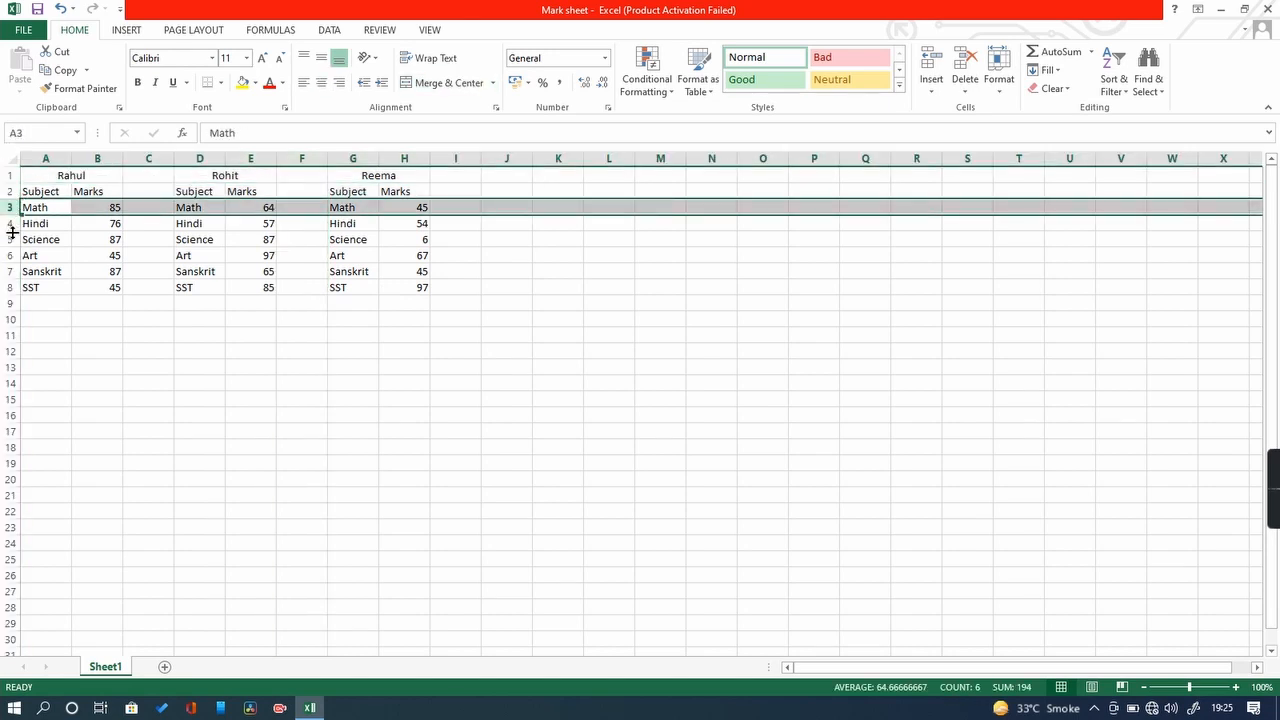
click(182, 397)
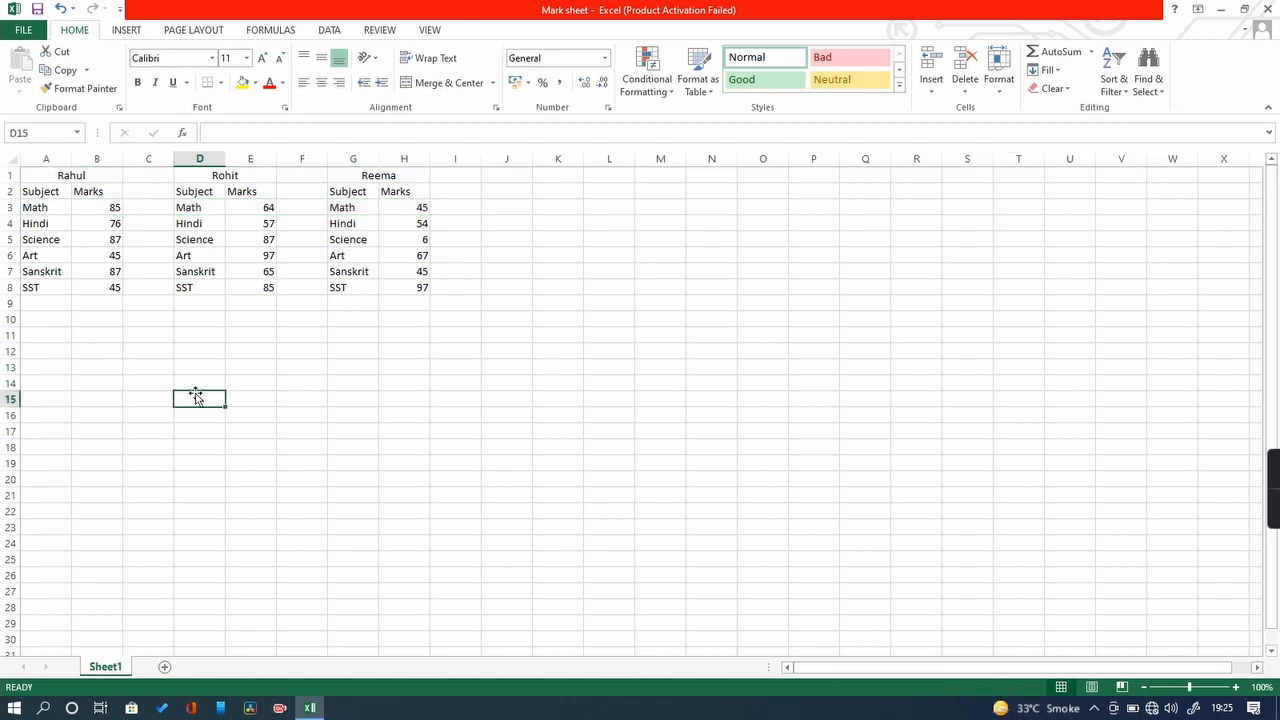
click(357, 418)
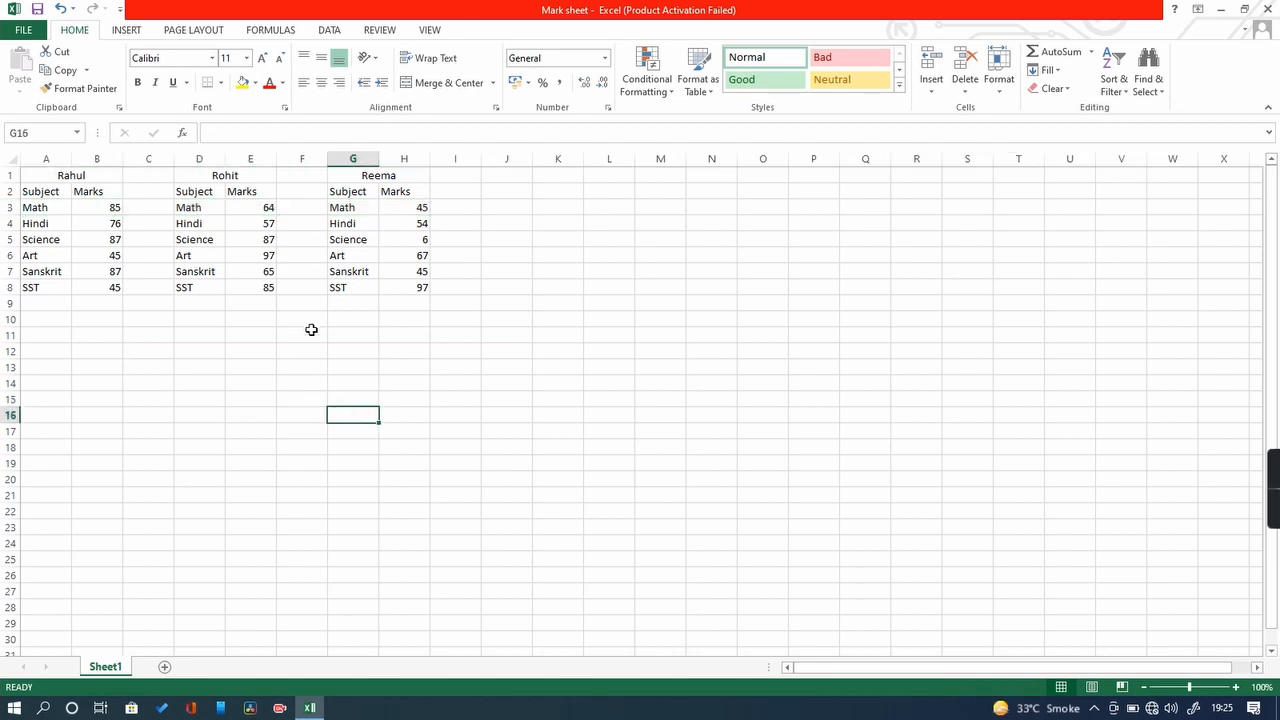
click(471, 331)
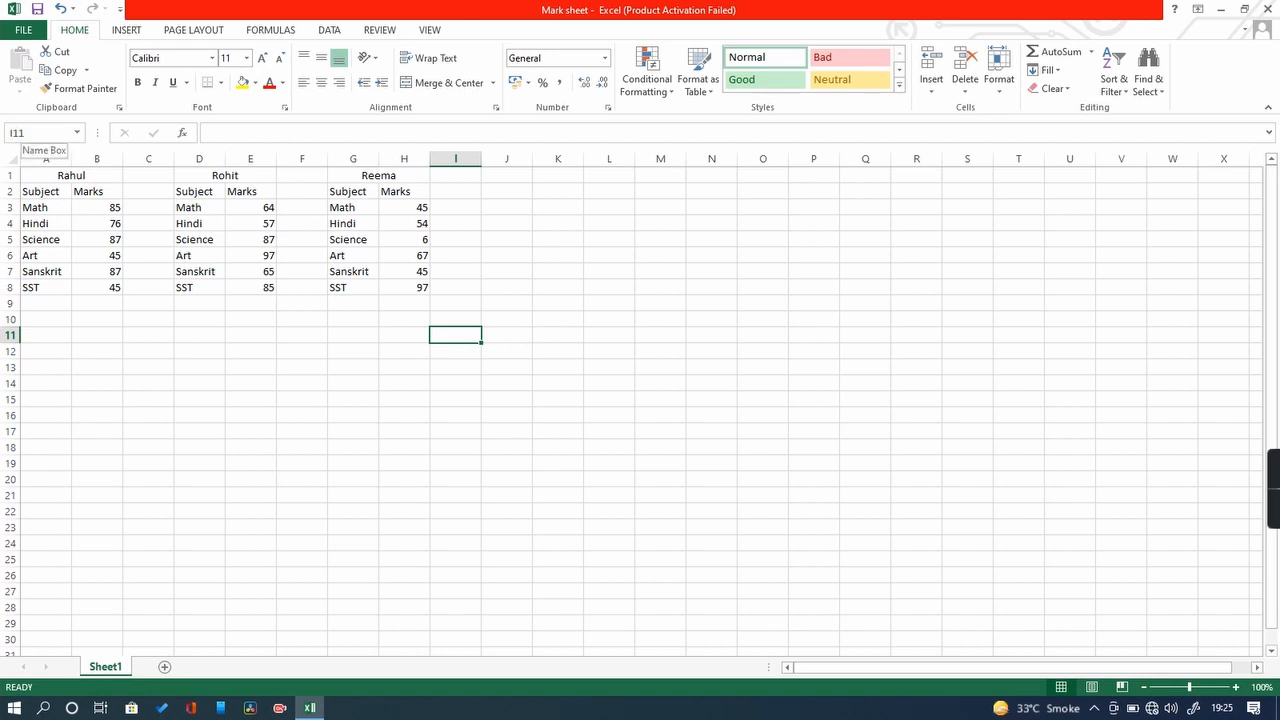
click(28, 132)
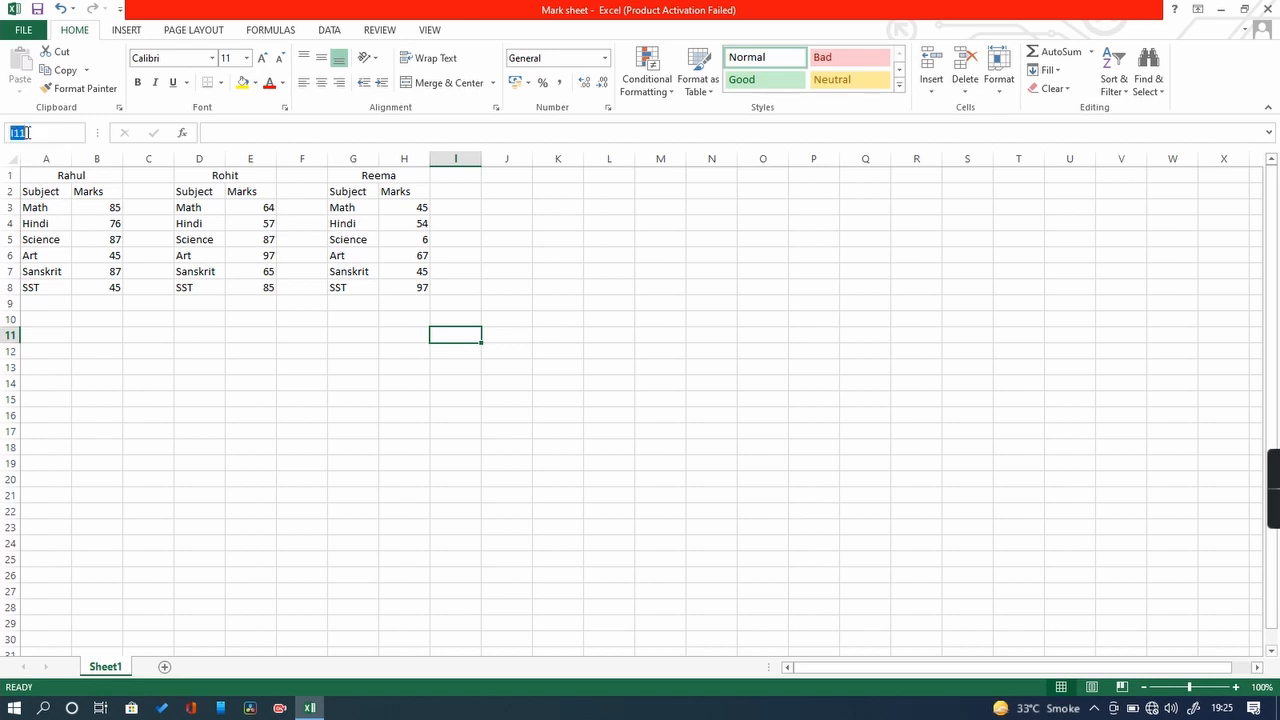
click(309, 335)
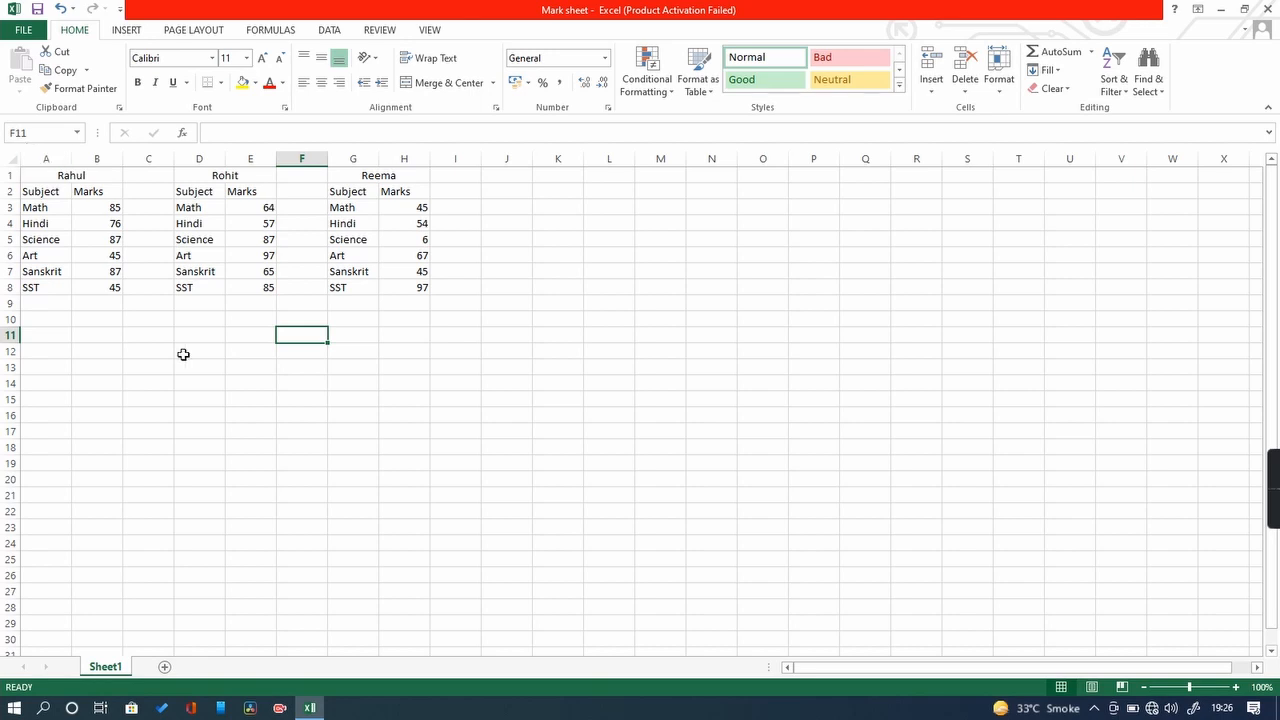
click(18, 132)
click(337, 366)
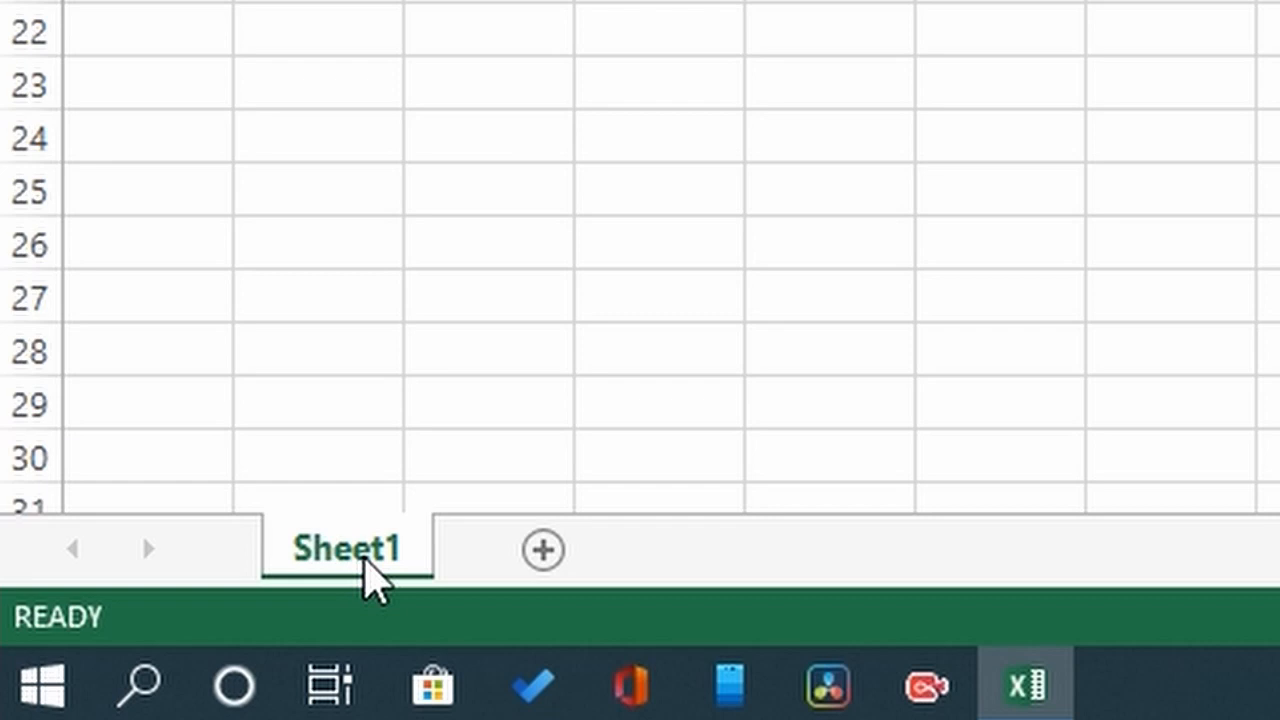
Step: Rename the Sheet1 tab to 'Marksheet'
double_click(366, 551)
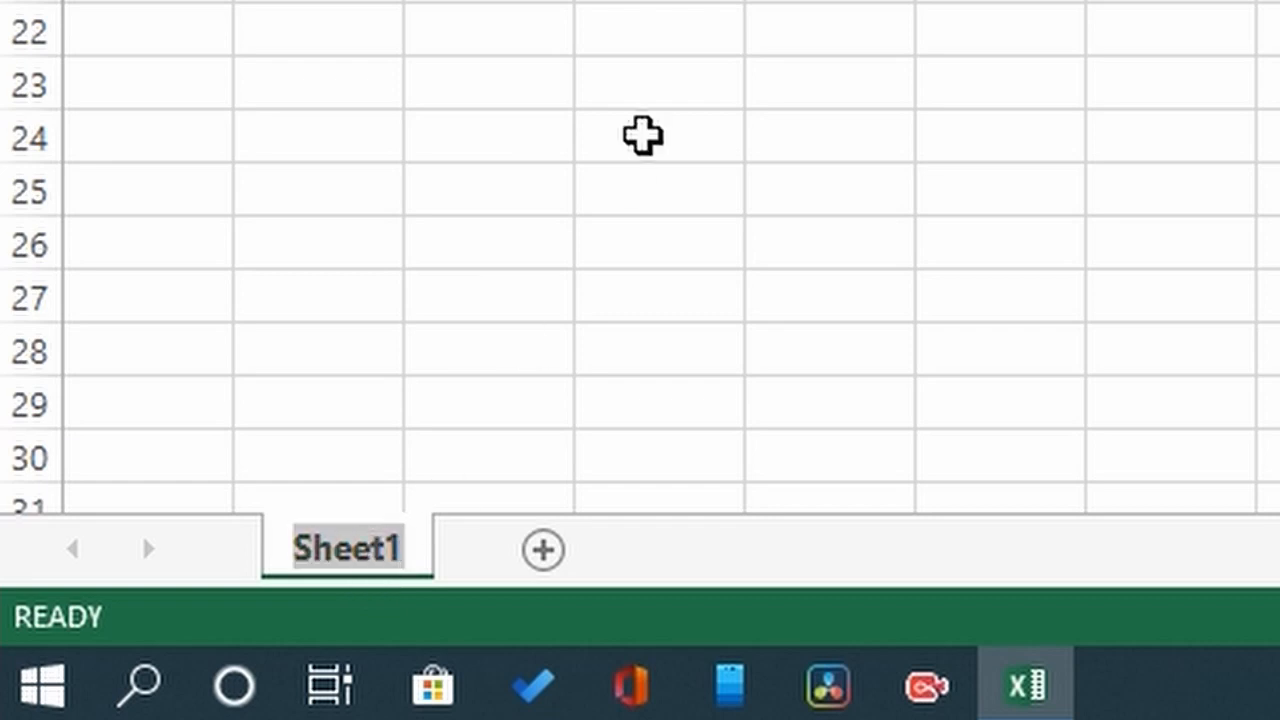
text(Marksh)
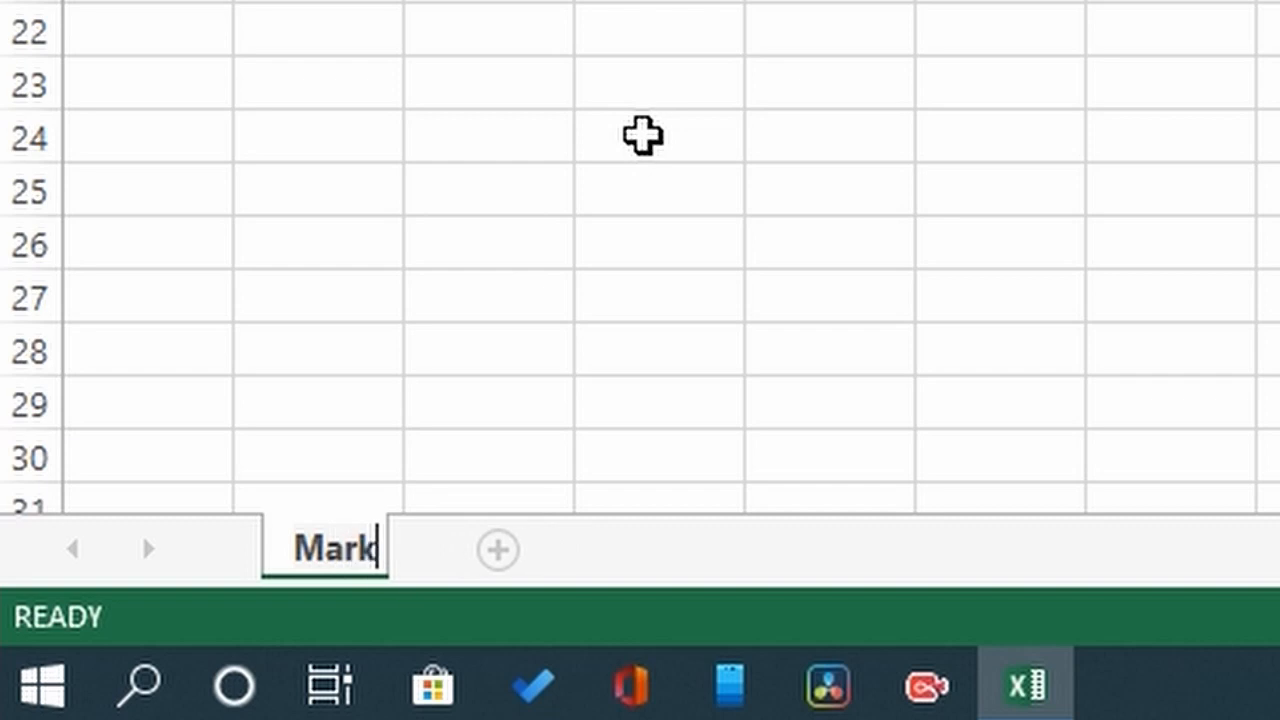
text(eet)
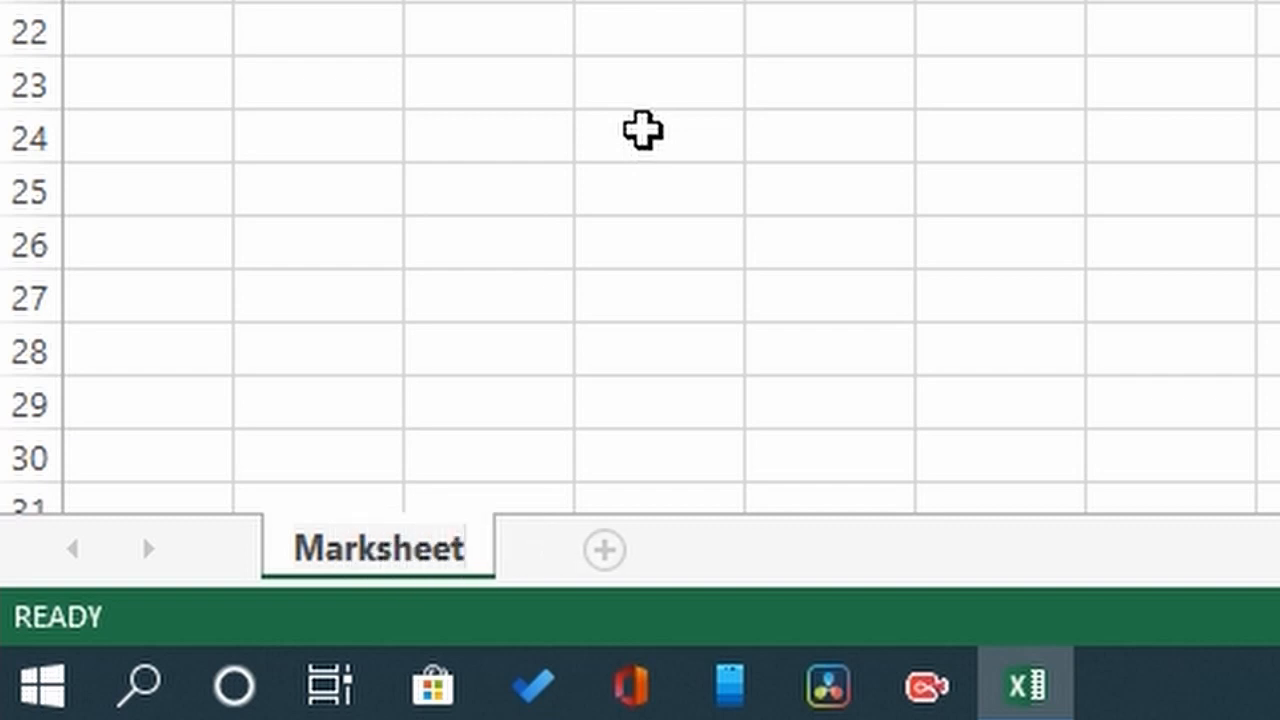
key(Return)
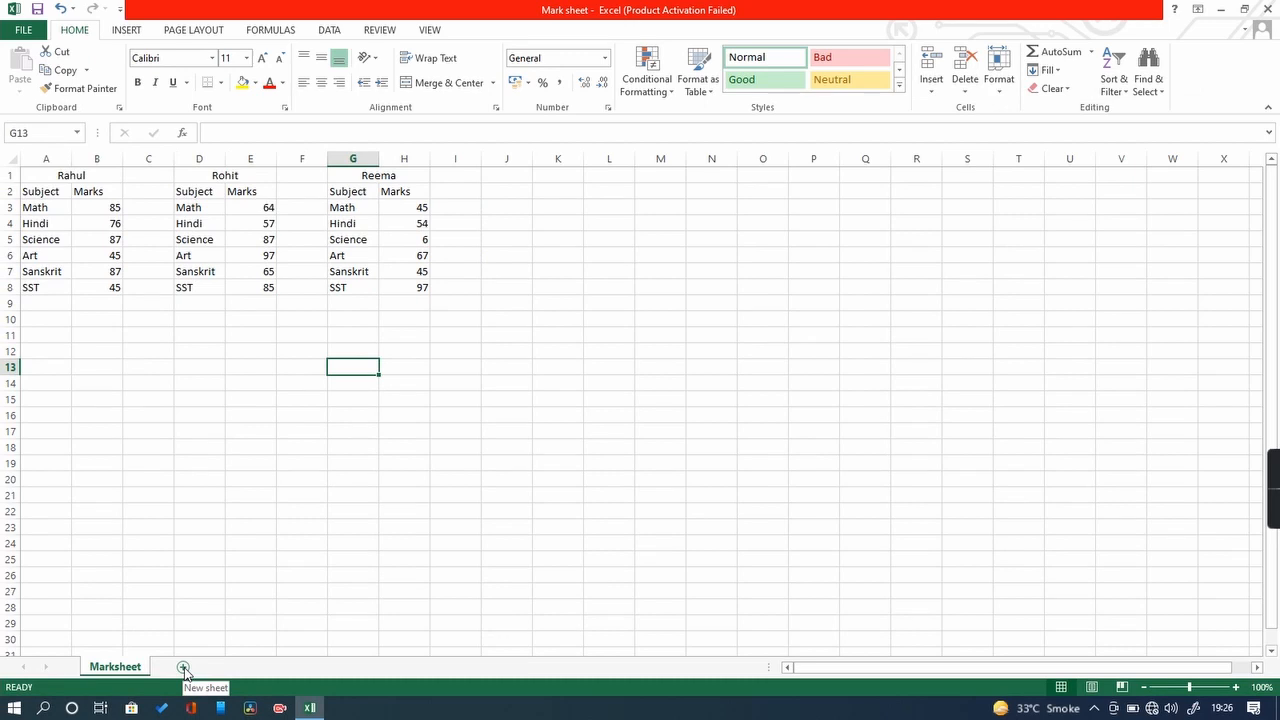
Step: Add a new worksheet and enter the heading 'Students' in A1
click(183, 668)
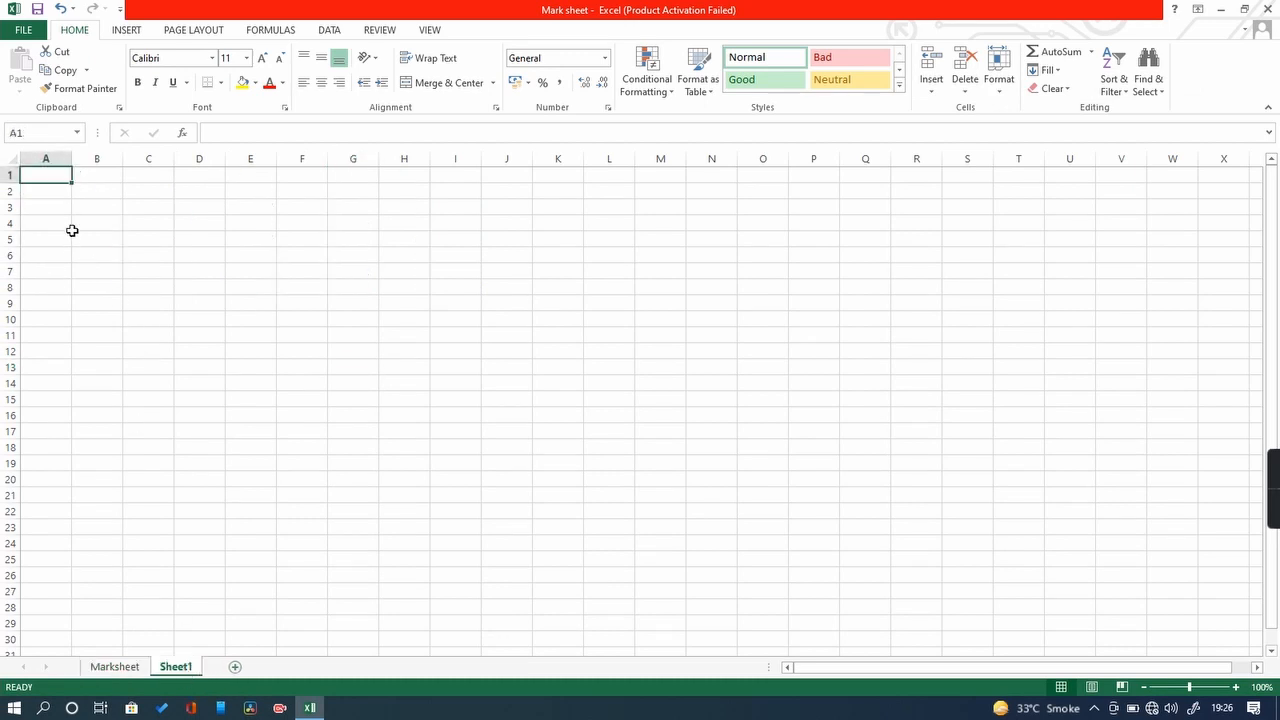
text(Students)
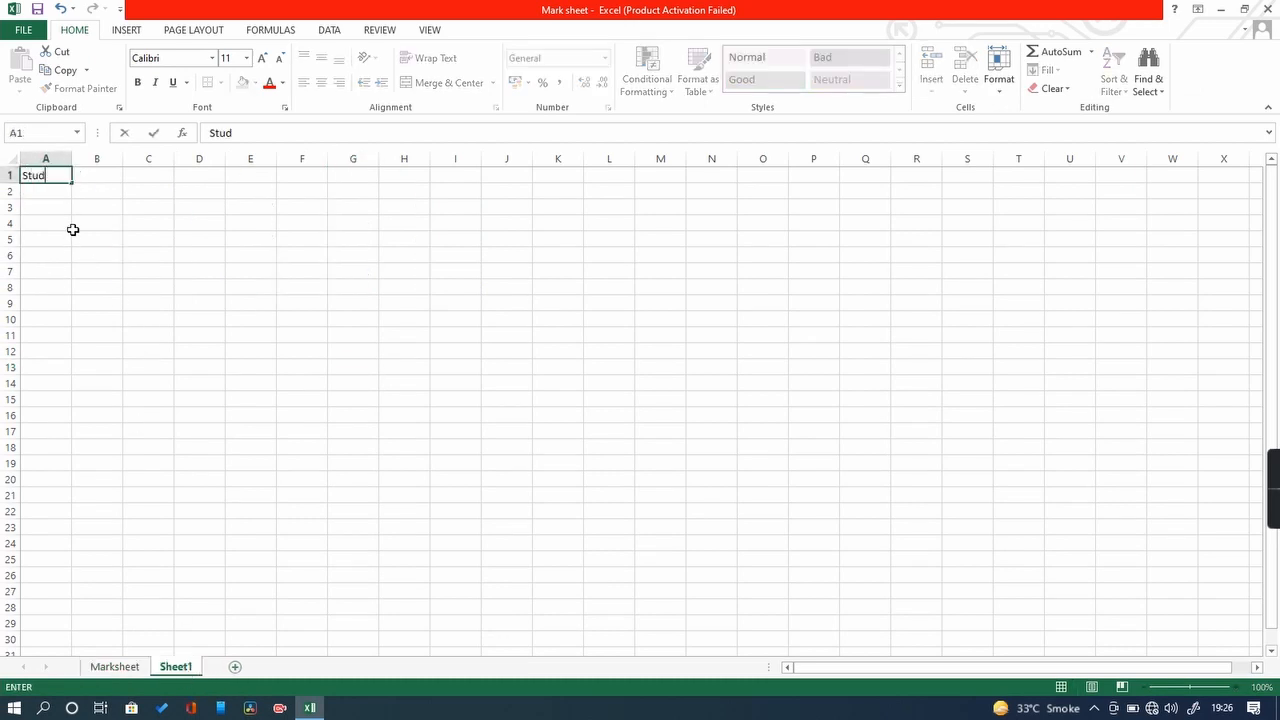
key(Return)
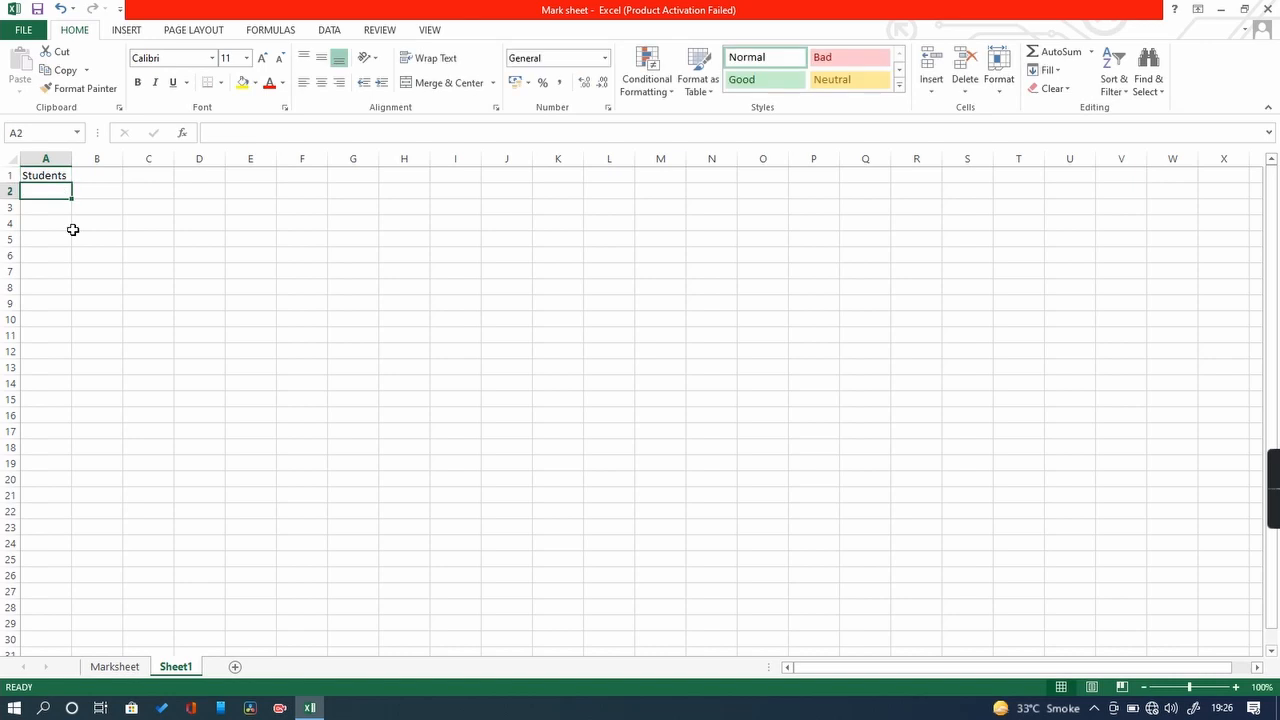
click(116, 667)
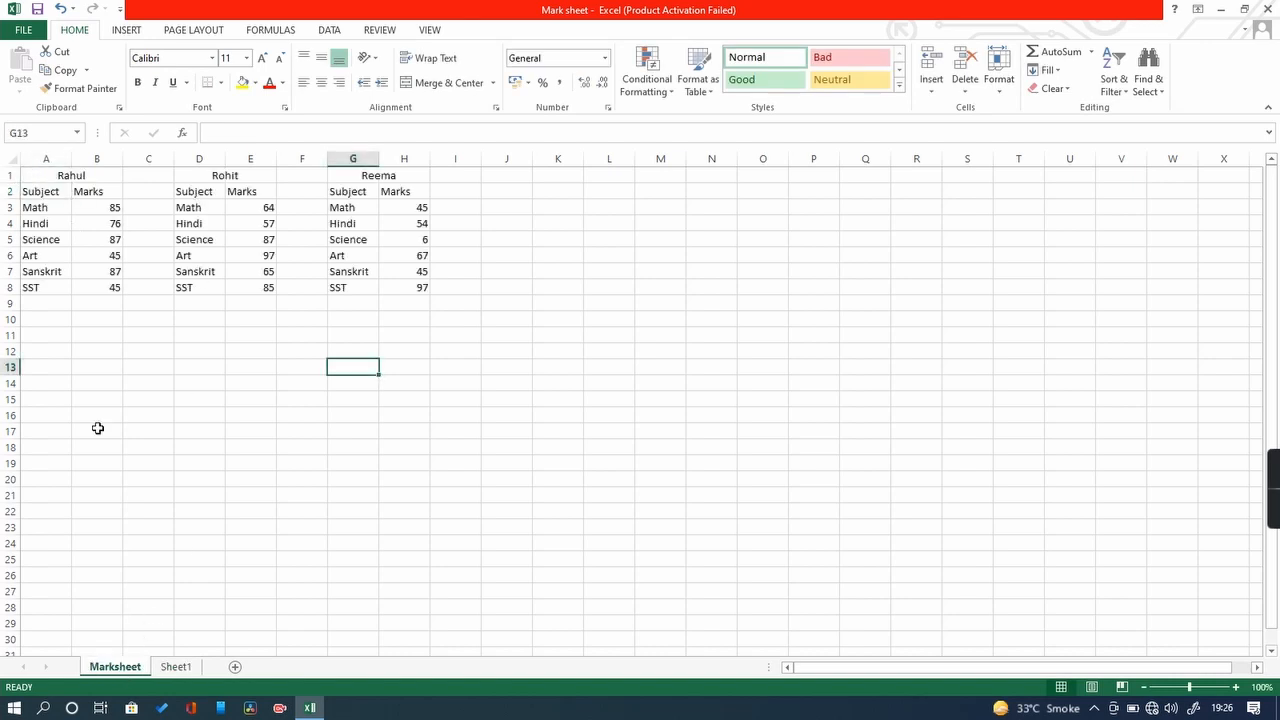
click(175, 665)
Step: List three student names below the heading in A2:A4
text(Rahul)
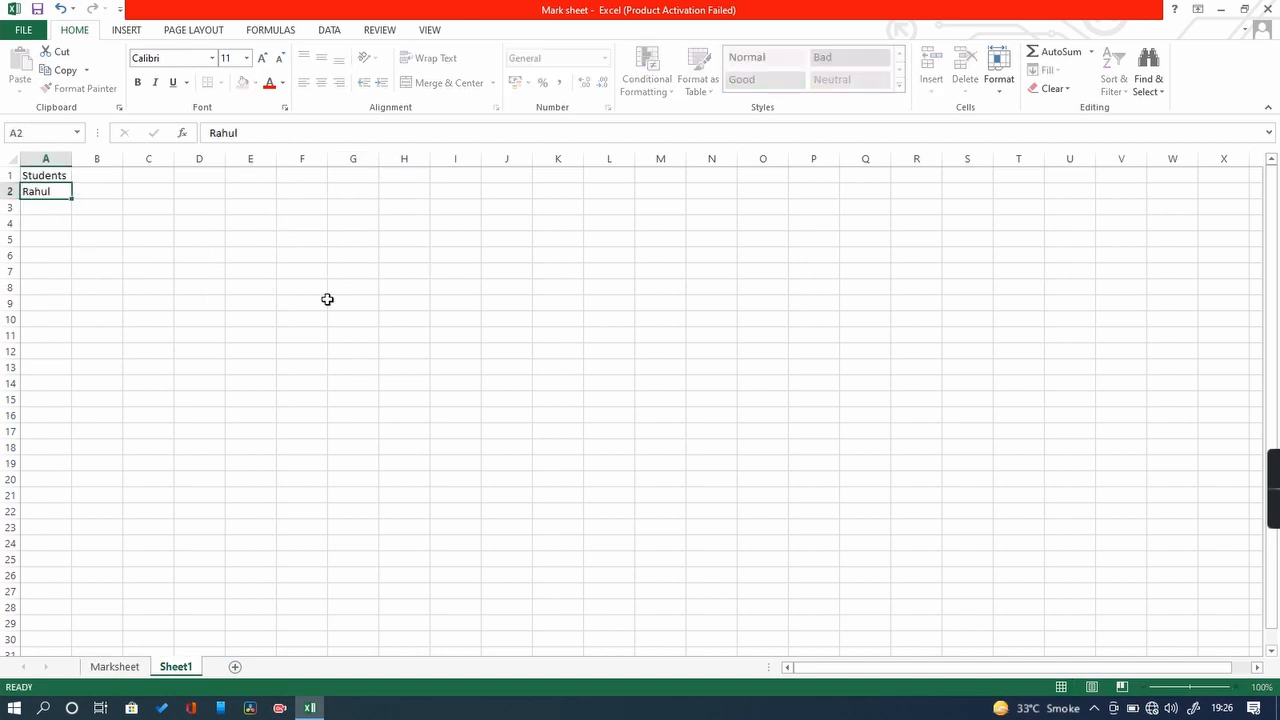
key(Return)
text(roh)
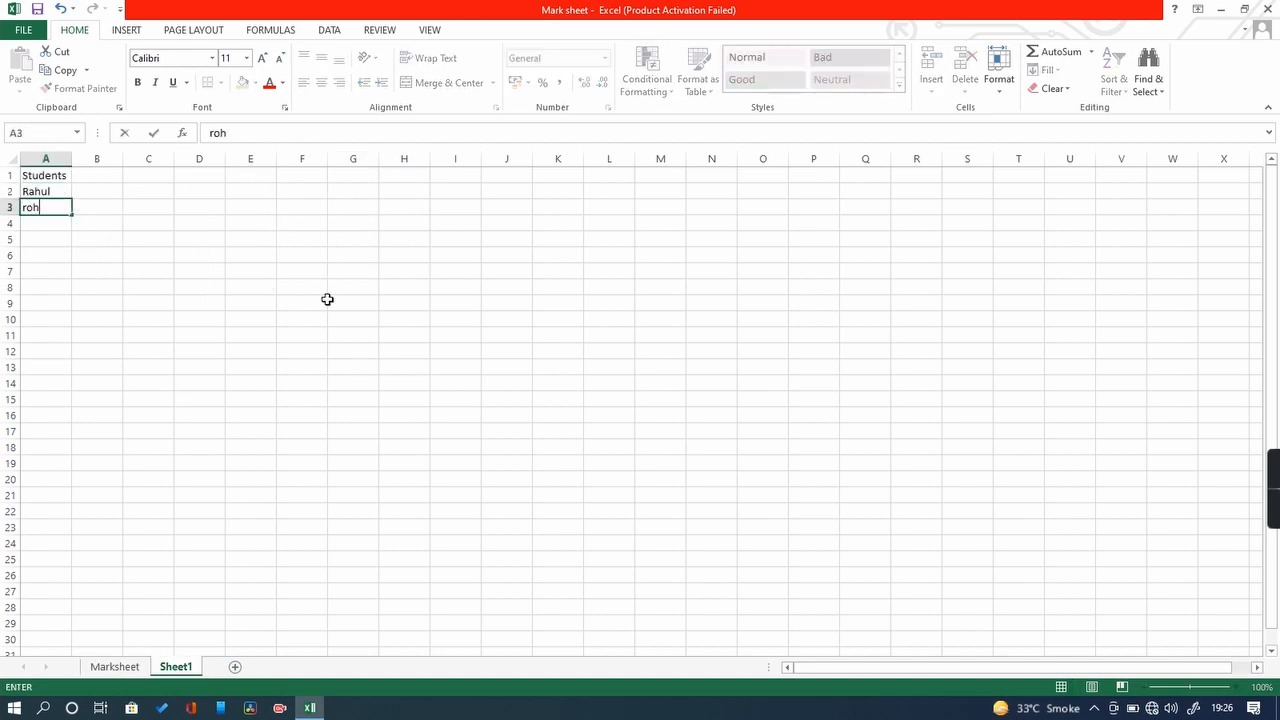
text(it ram)
key(BackSpace)
key(BackSpace)
key(BackSpace)
key(BackSpace)
key(BackSpace)
text(Reema)
key(Return)
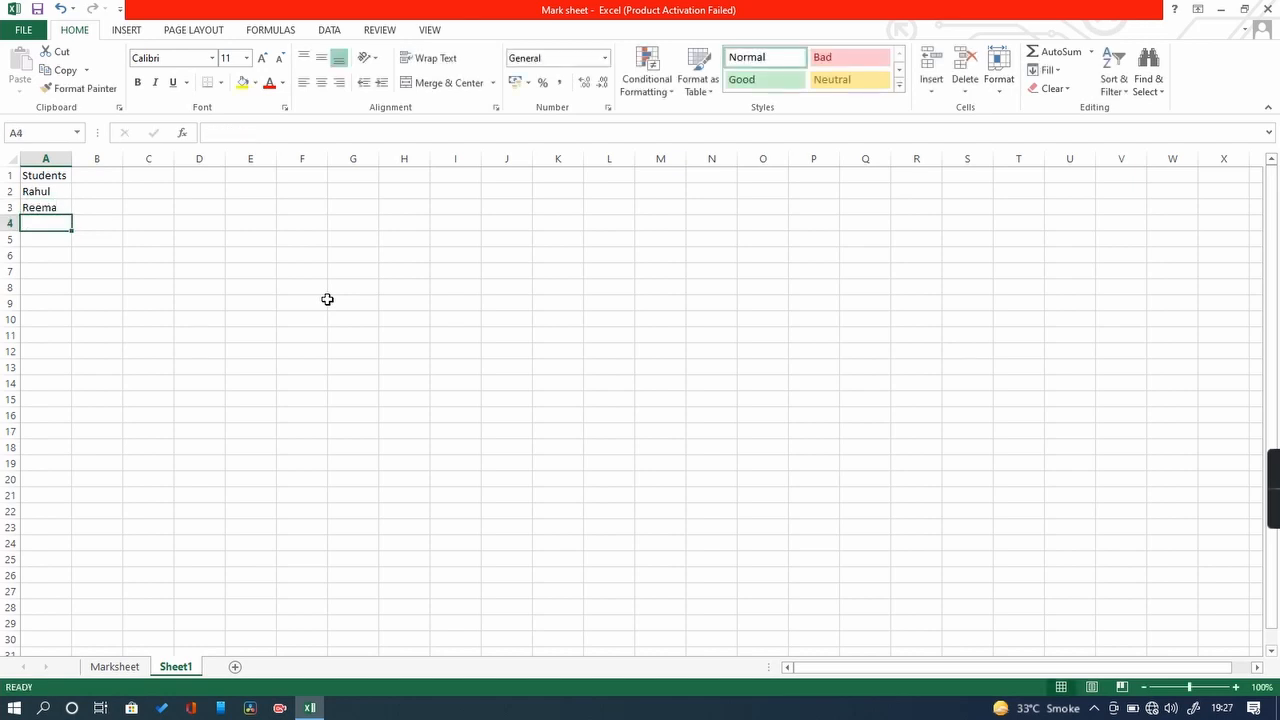
click(51, 209)
click(38, 225)
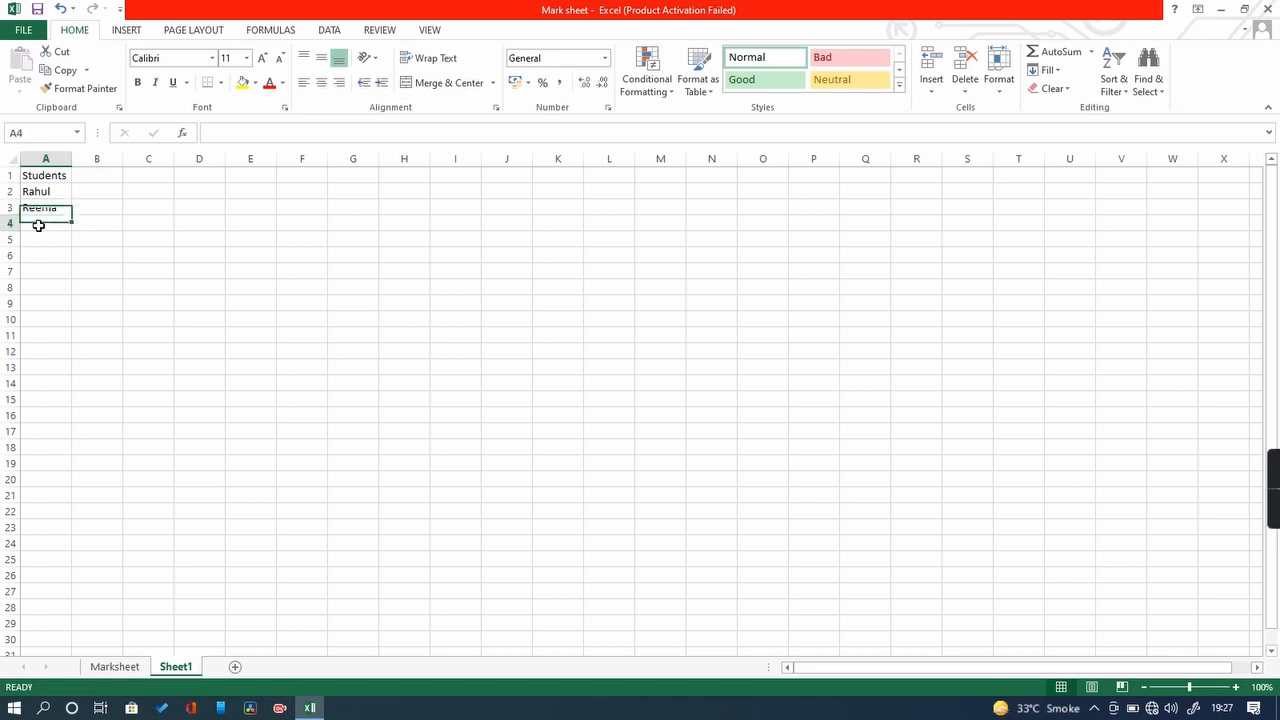
text(Rohit)
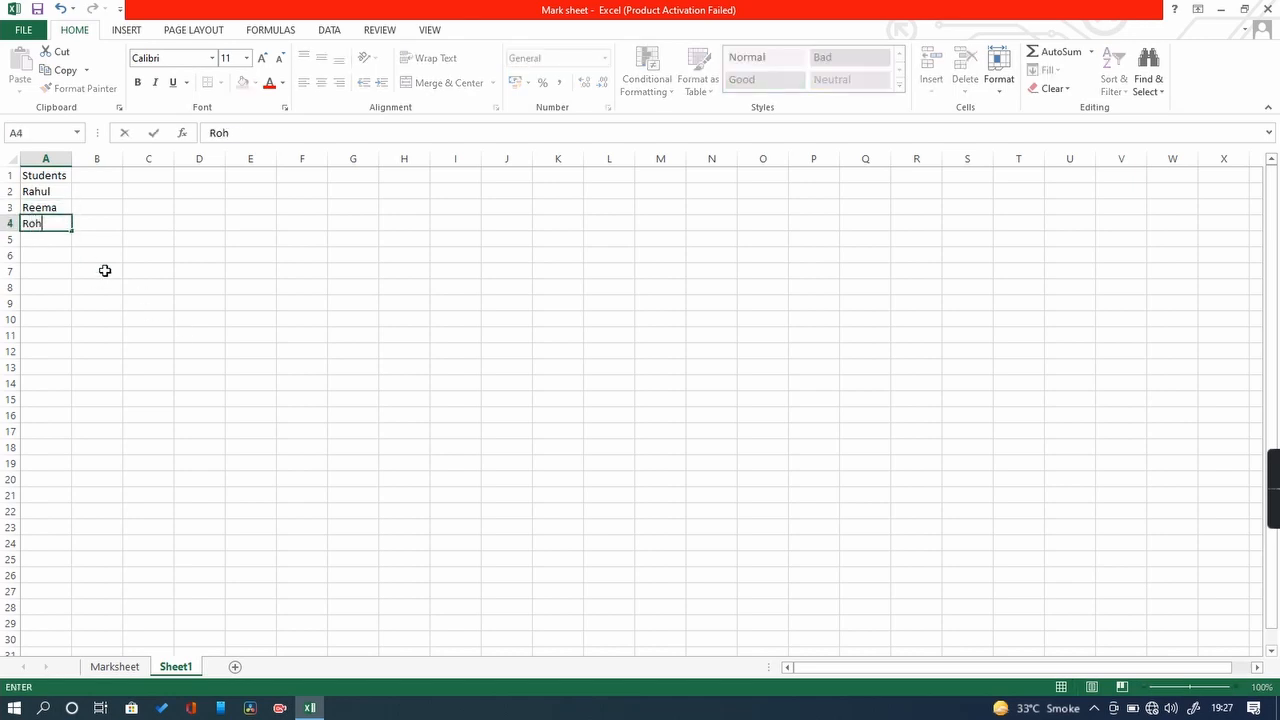
key(Return)
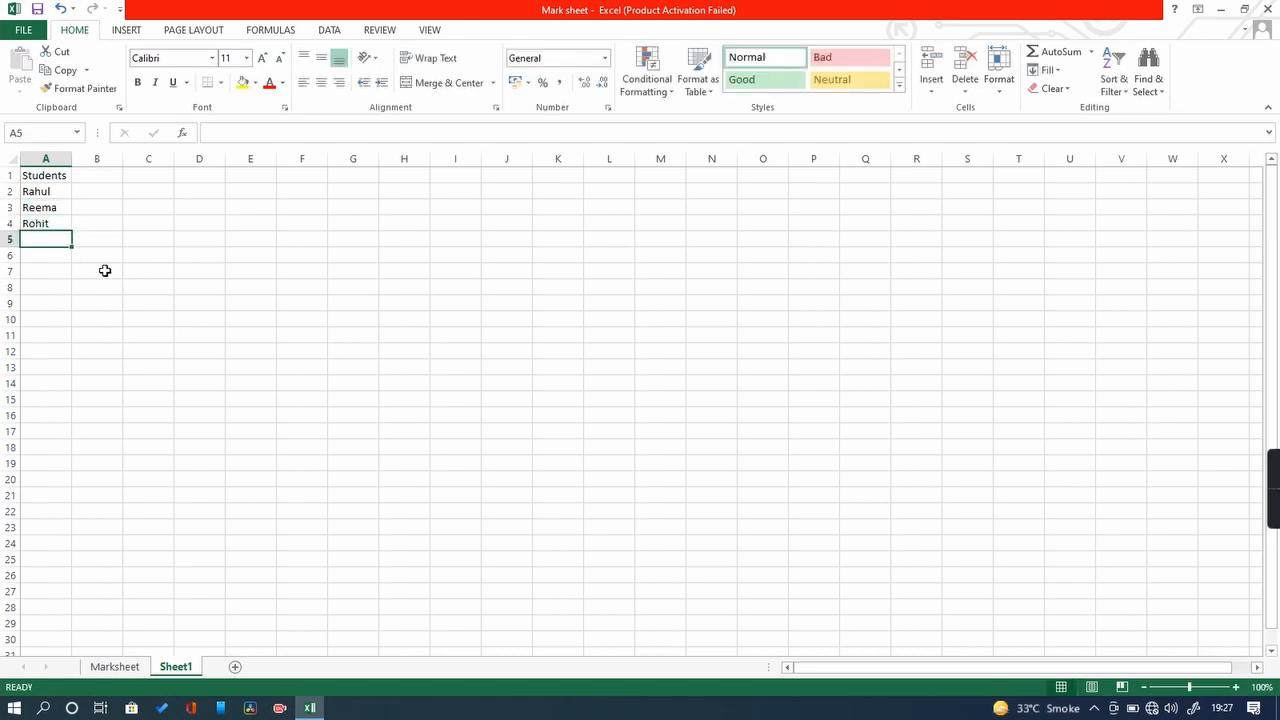
click(200, 380)
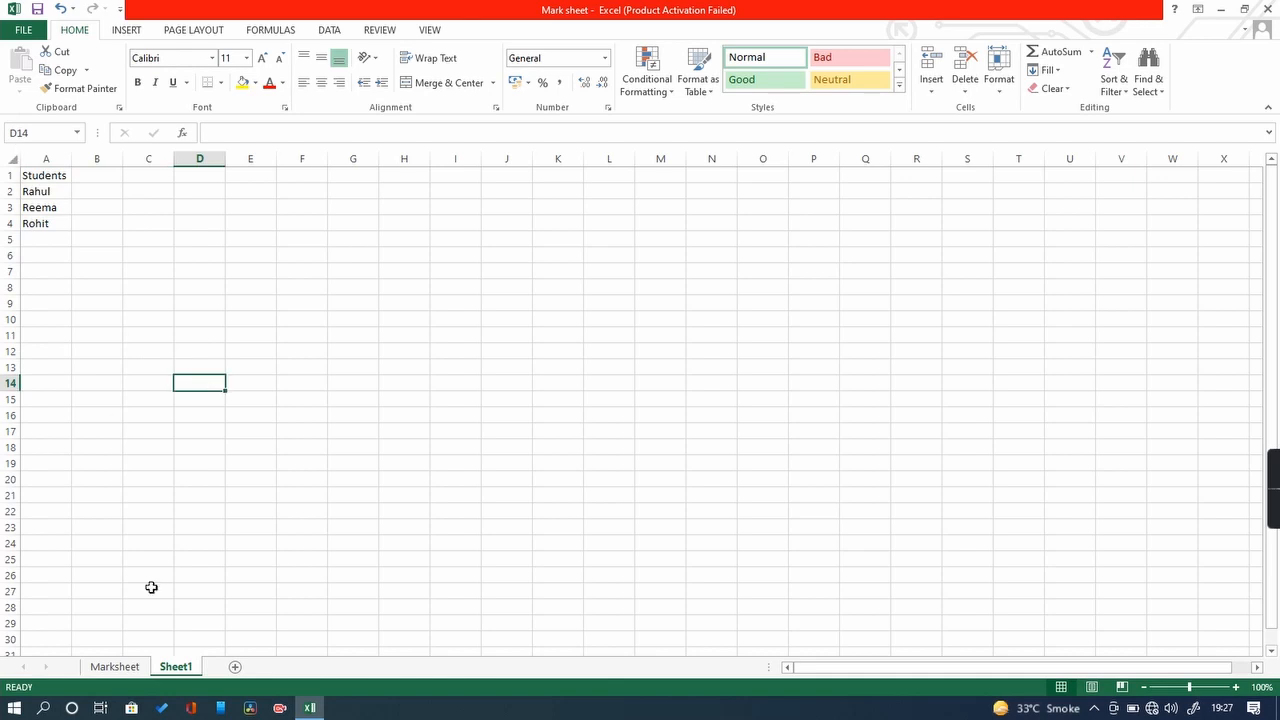
Step: Rename the new sheet to 'Student list' and switch back to Marksheet
double_click(177, 667)
text(Stu)
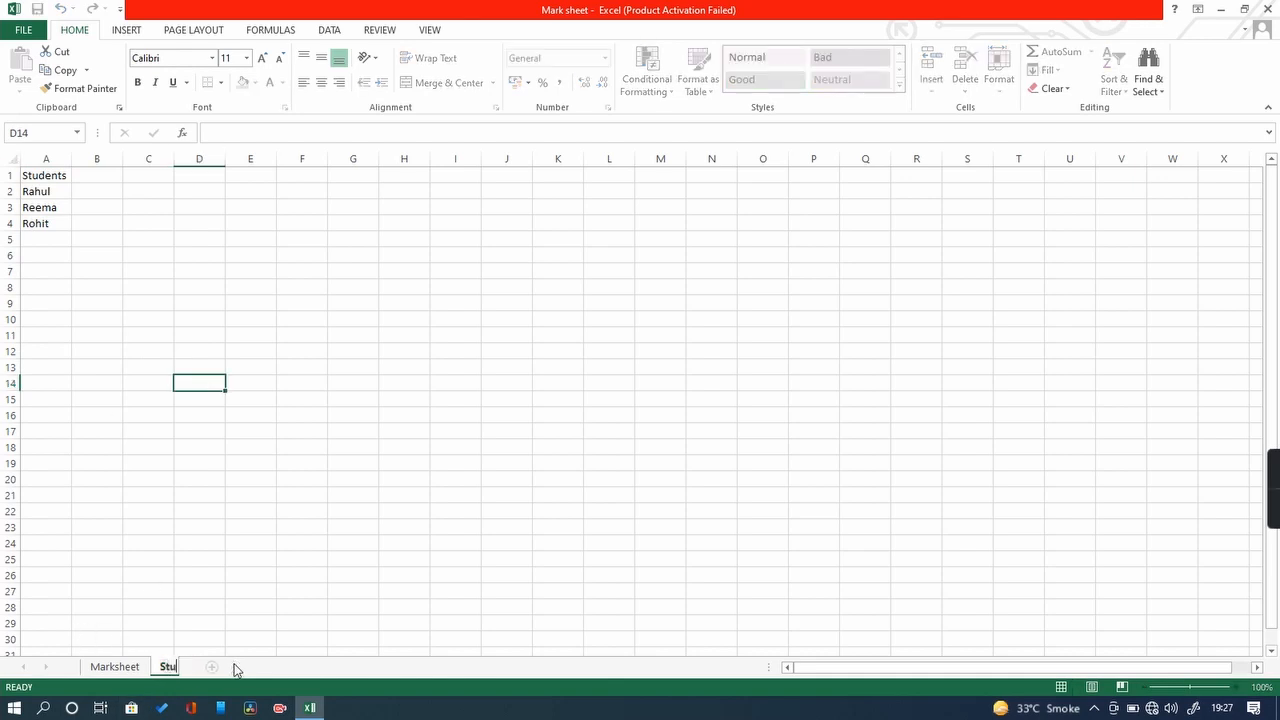
text(dent nam)
text(e)
key(BackSpace)
key(BackSpace)
key(BackSpace)
key(BackSpace)
key(BackSpace)
text(list)
key(Return)
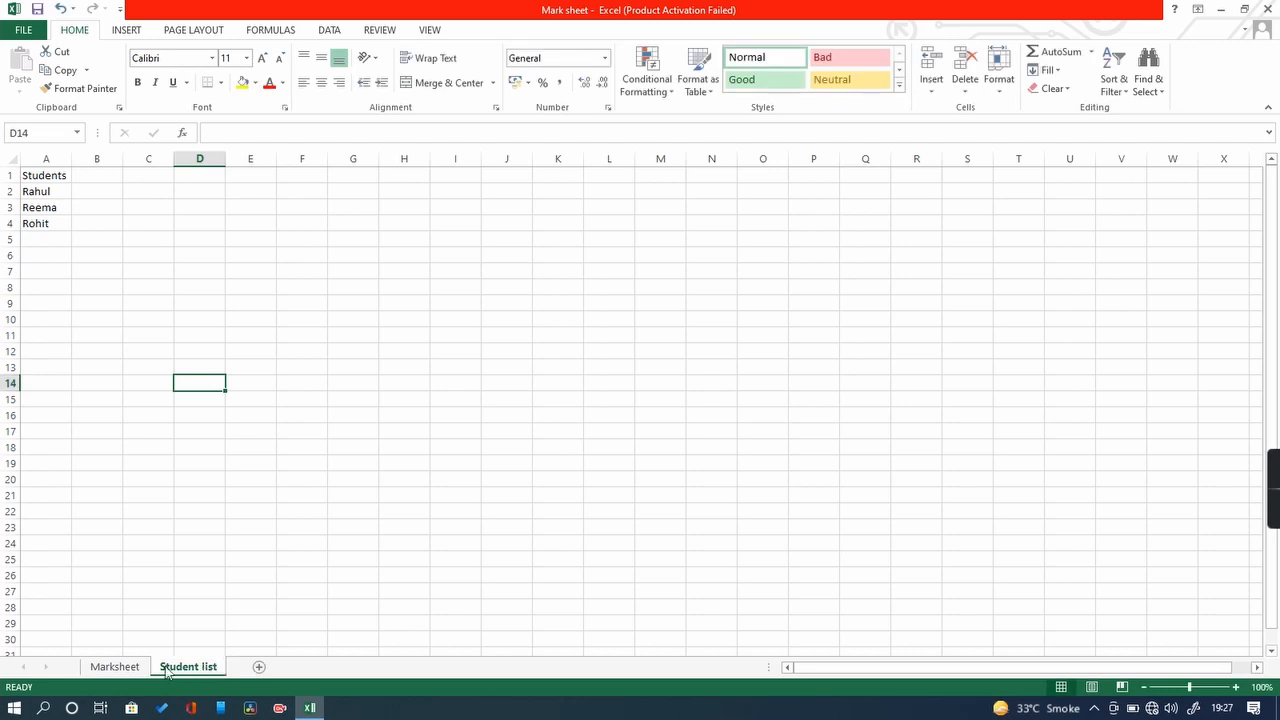
click(115, 667)
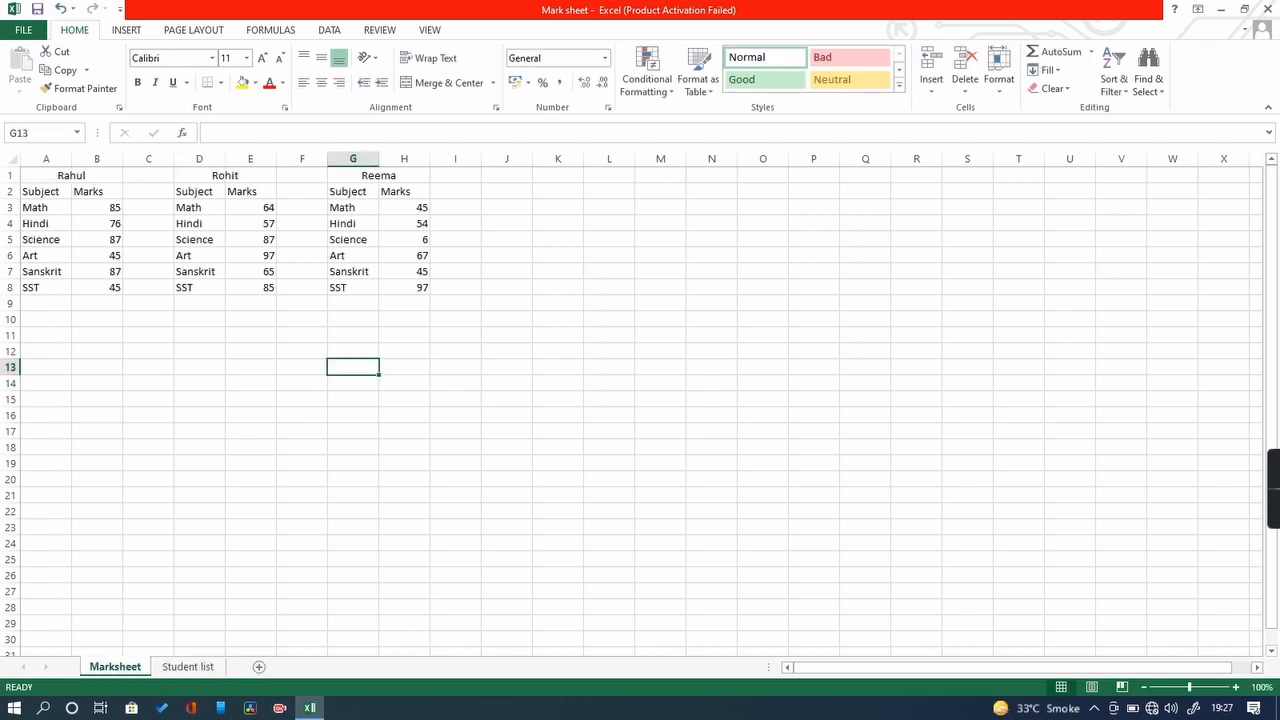
Step: Select the marks tables A1:H6 on Marksheet, then go back to the Student list sheet
click(168, 667)
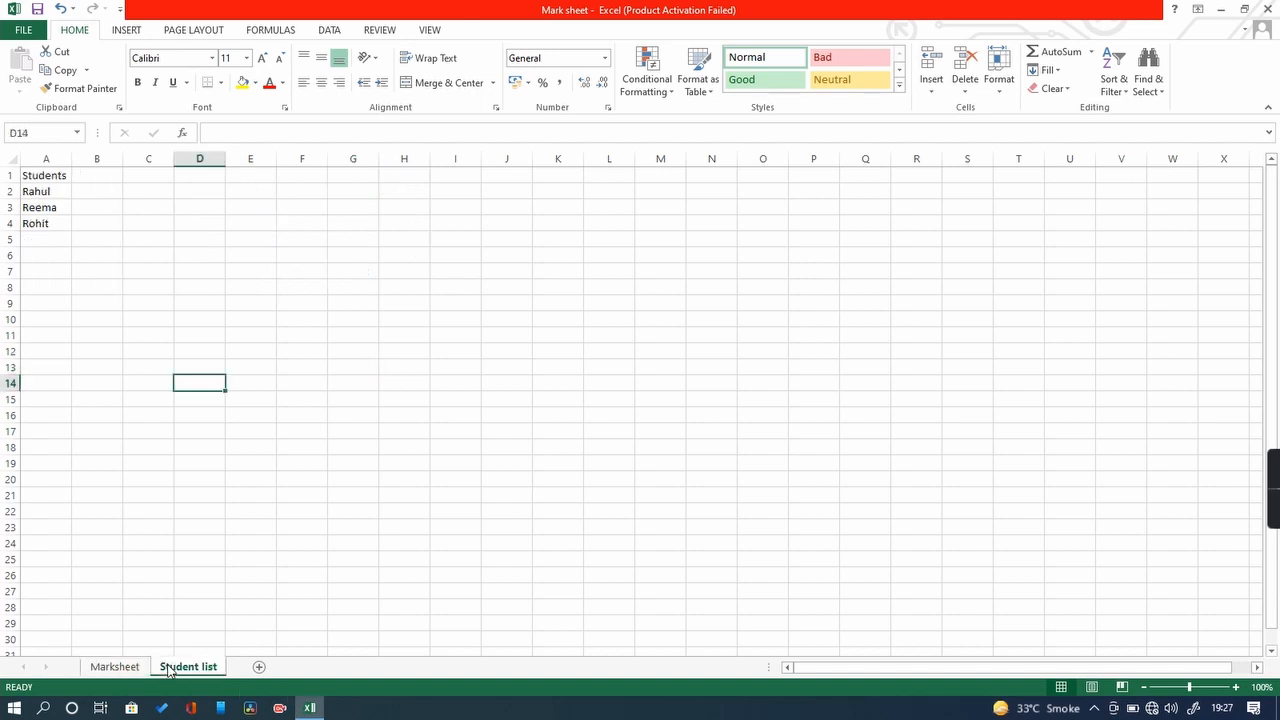
click(114, 668)
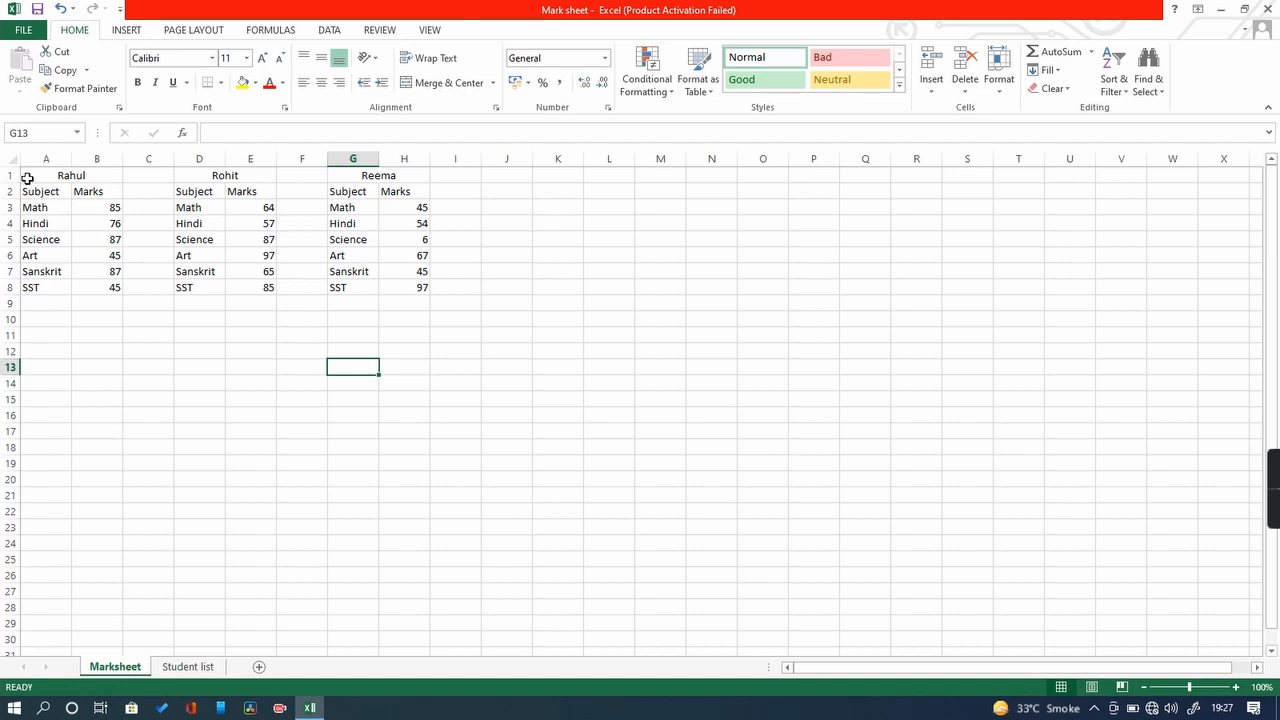
drag(25, 177, 409, 255)
click(208, 666)
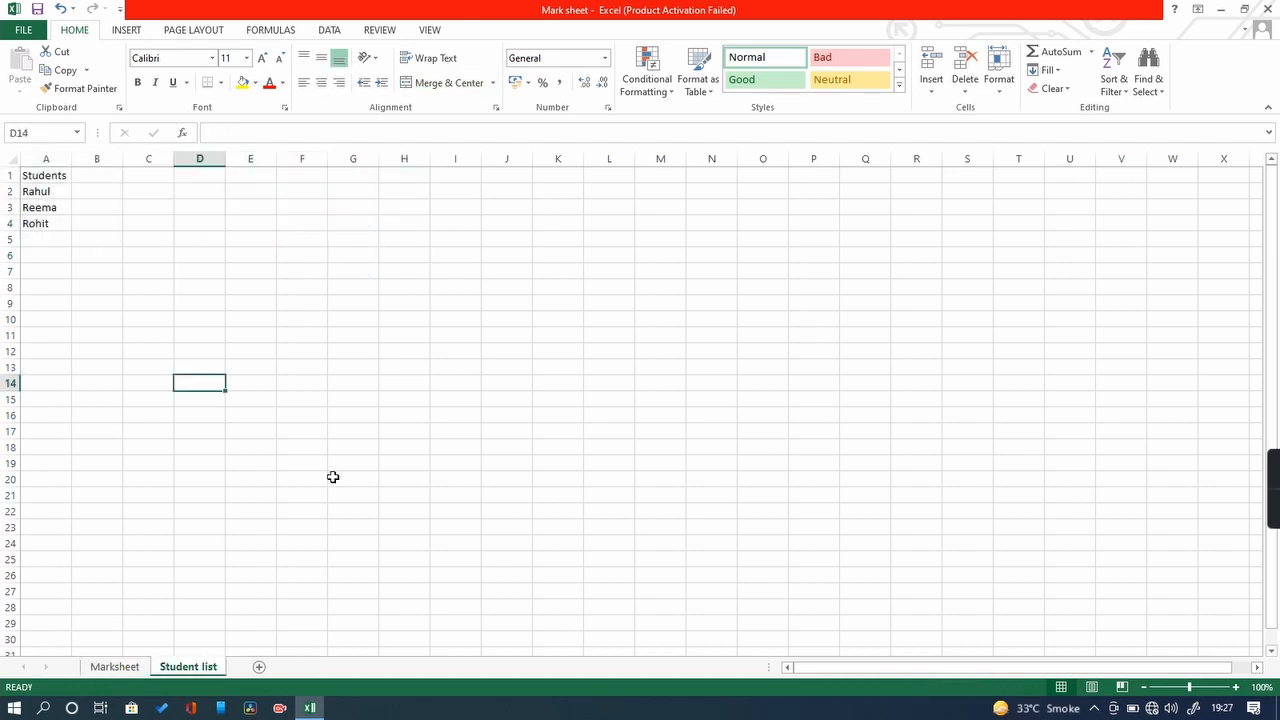
Step: Insert a new sheet after Student list and rename the Sheet2 tab to 'Teachers list'
click(260, 667)
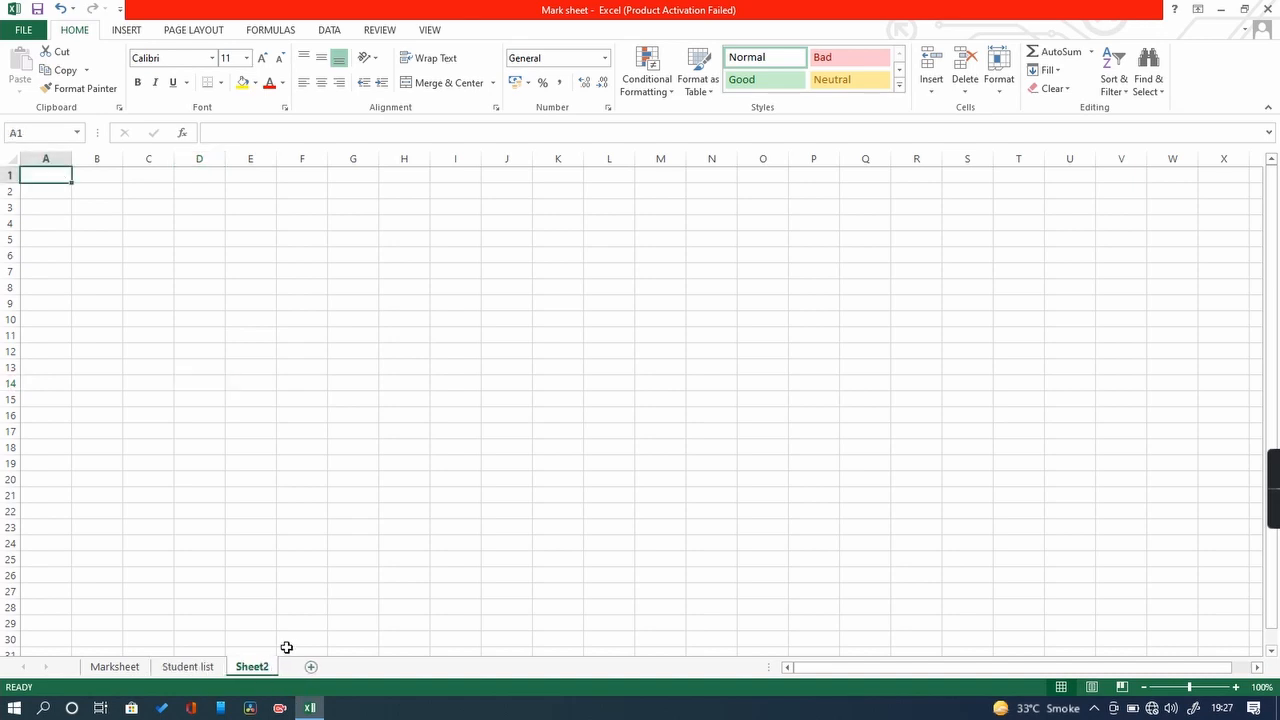
double_click(252, 667)
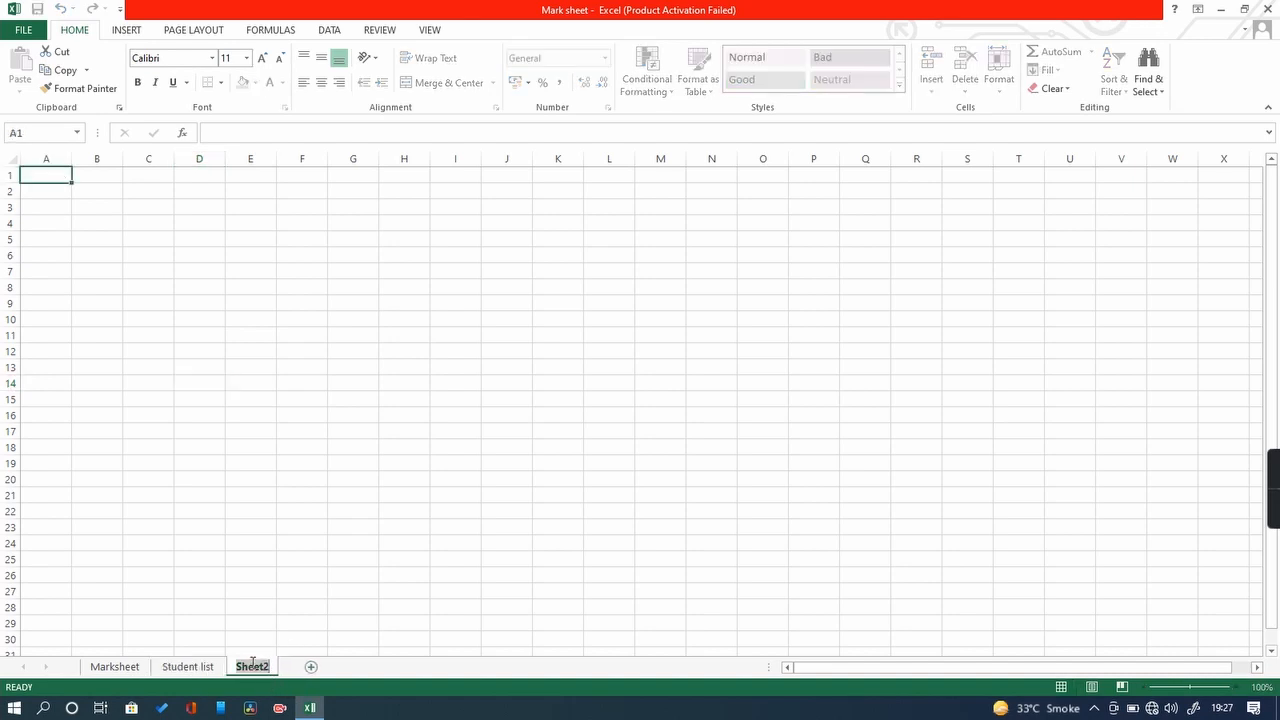
text(Te)
text(achers)
text(=)
key(BackSpace)
key(BackSpace)
text(s )
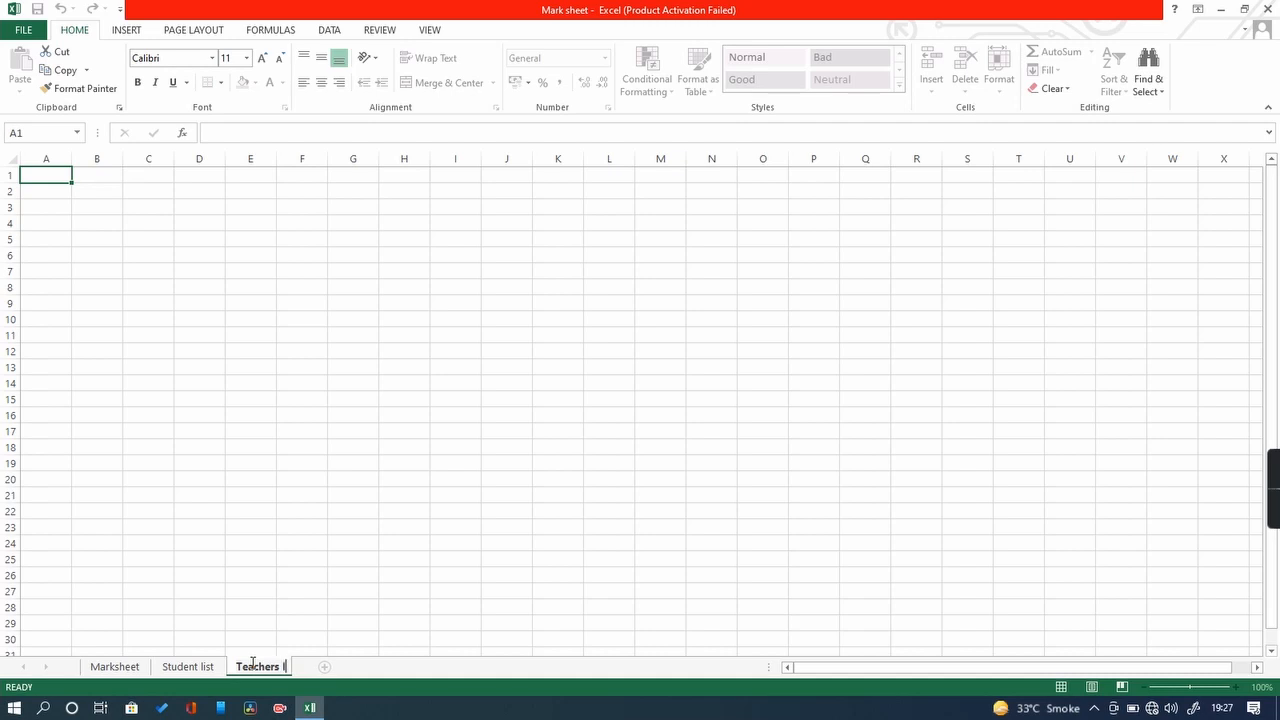
text(list)
click(456, 559)
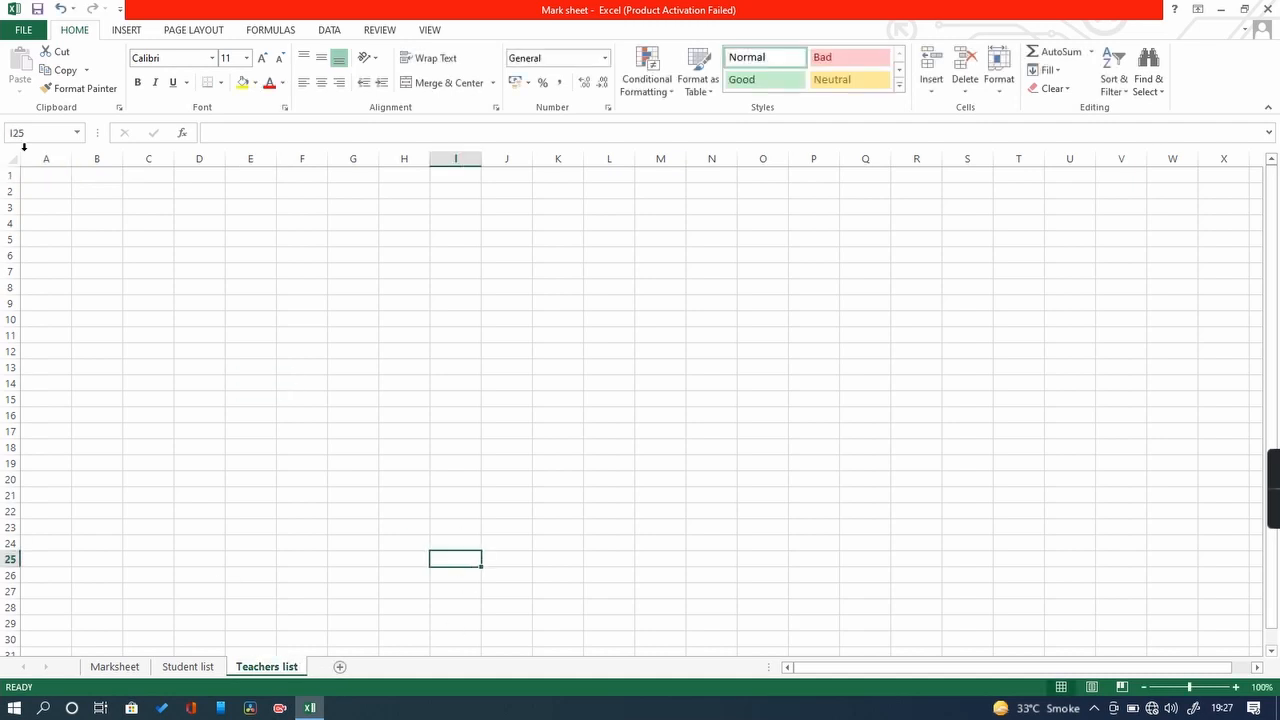
Step: Enter the heading "Teacher's name" in A1, widening column A to fit it
click(48, 177)
text(Tea)
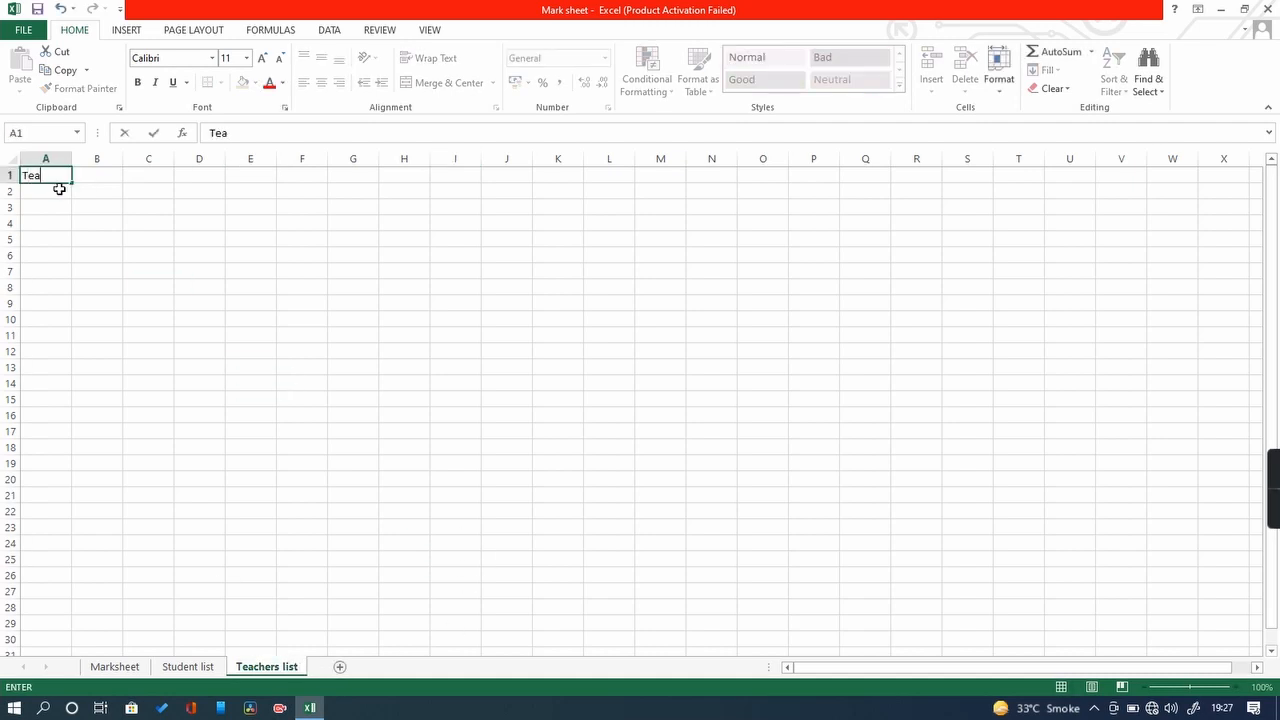
text(cher.s name)
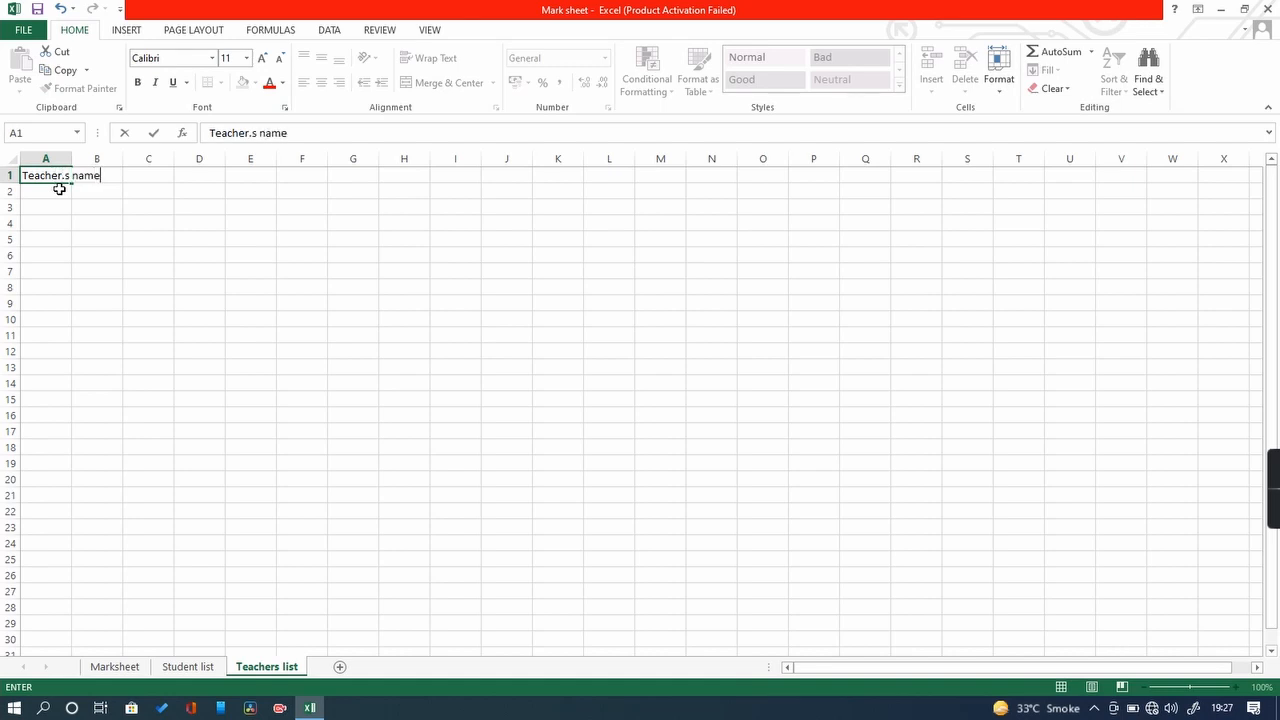
key(Return)
drag(71, 158, 104, 158)
double_click(66, 175)
key(BackSpace)
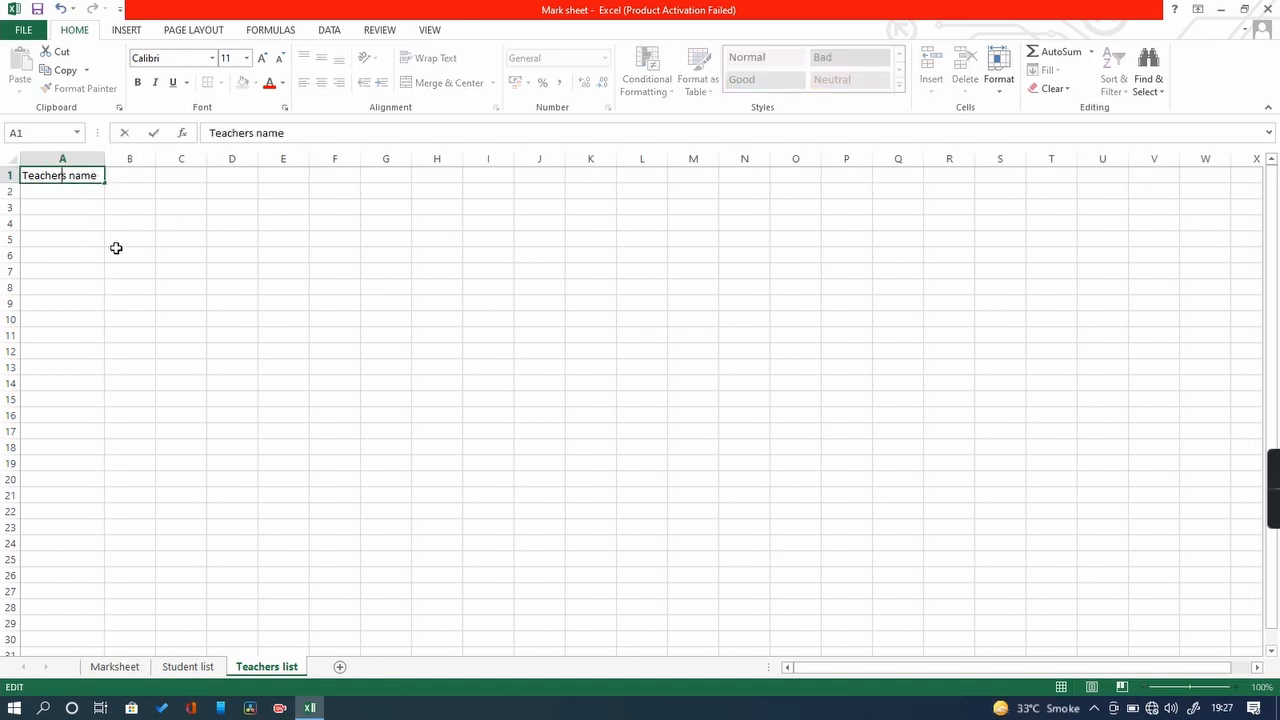
text(')
key(Return)
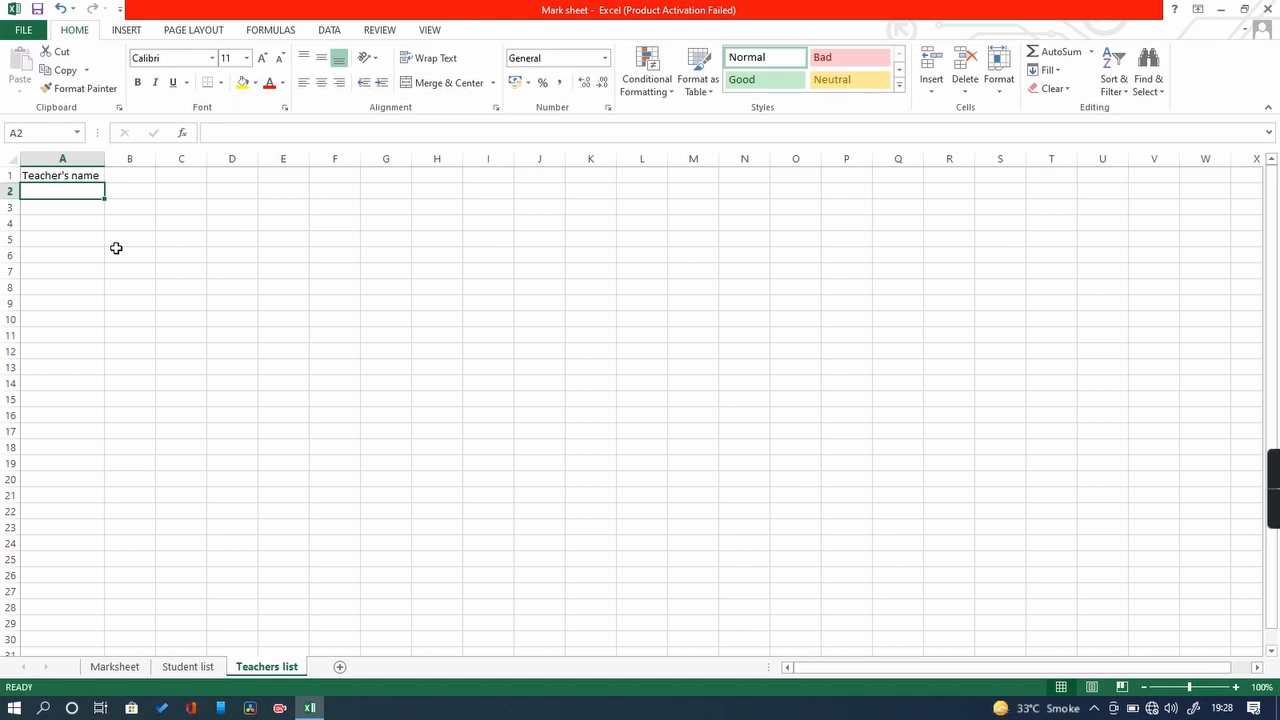
Step: Enter two teachers' full names in A2 and A3
text(Givi)
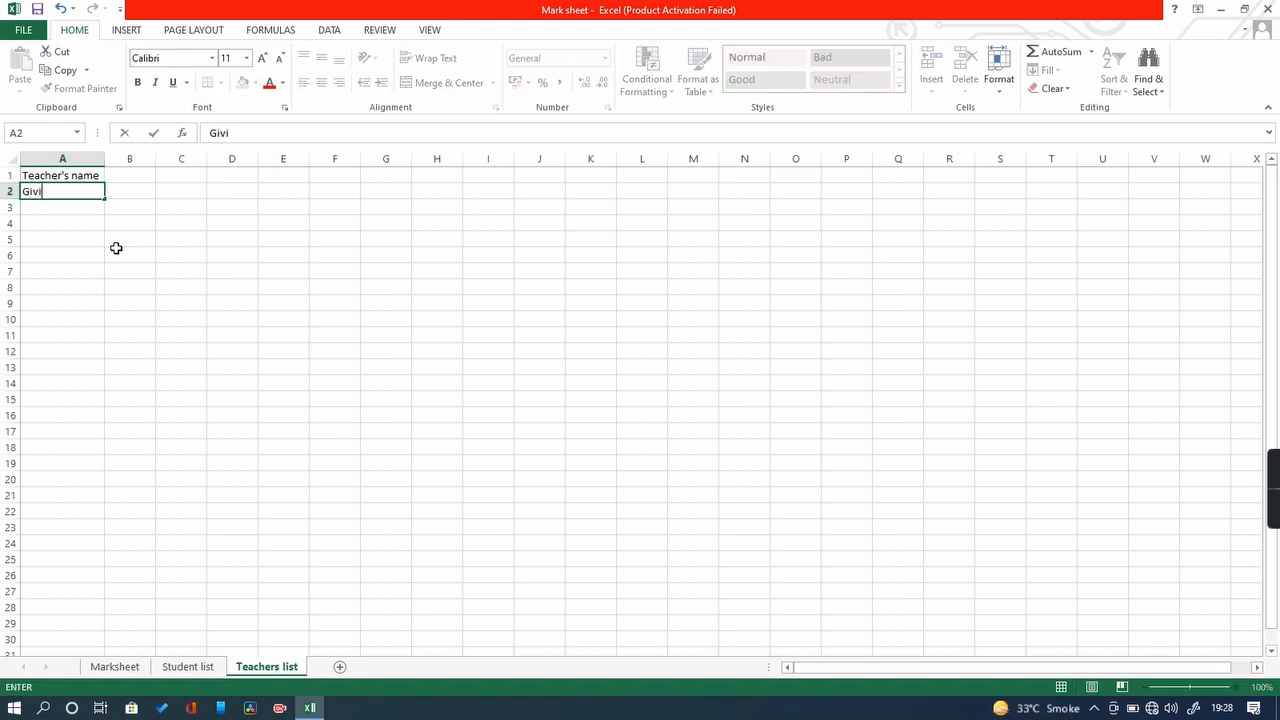
text(nd sir)
key(Return)
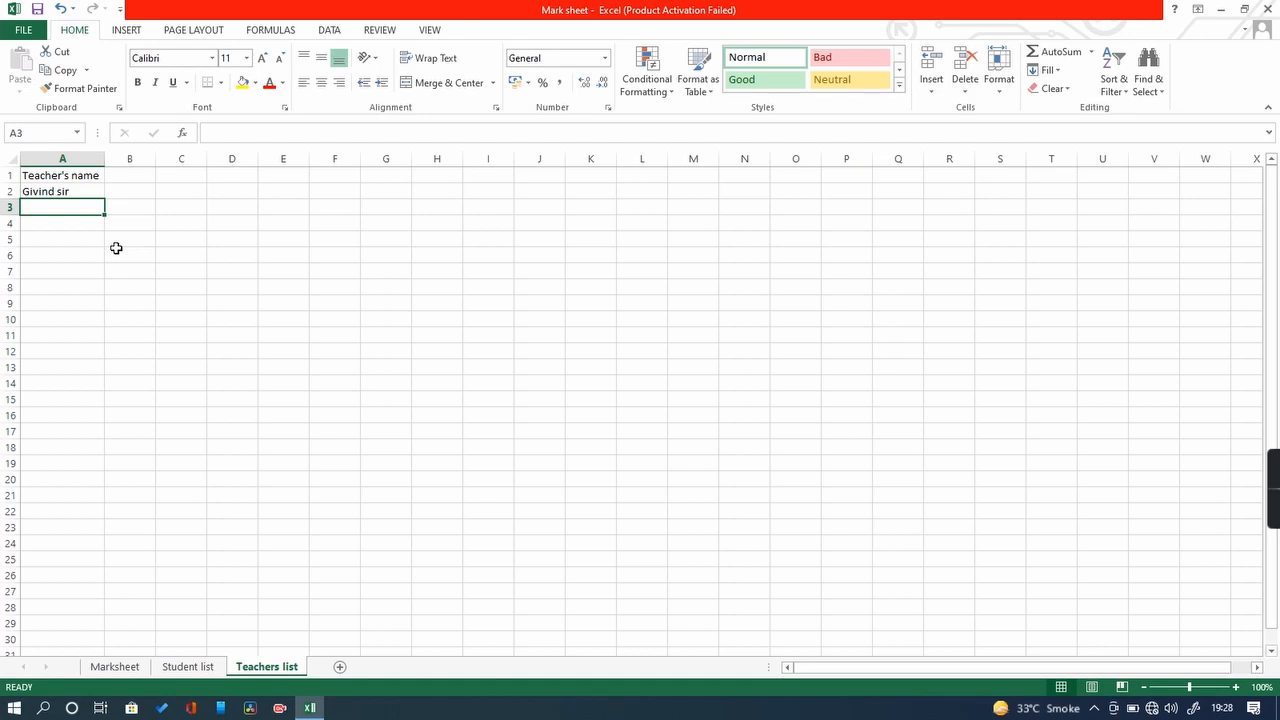
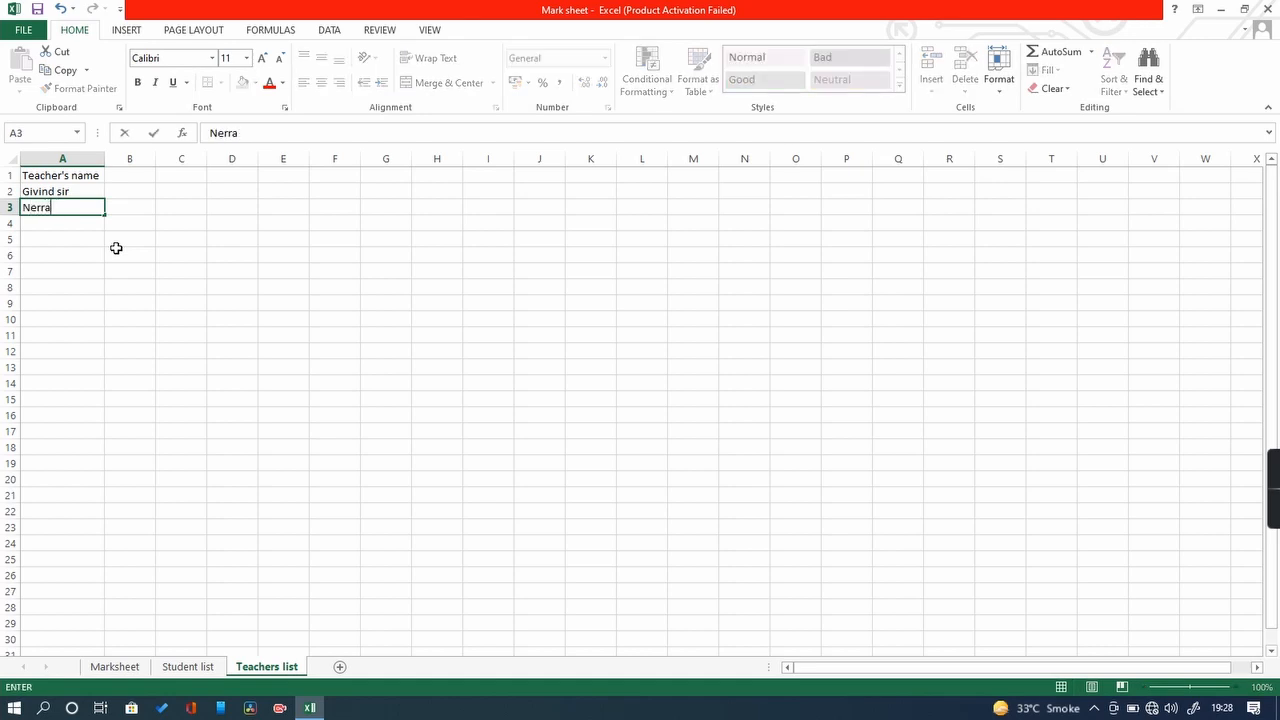
key(Return)
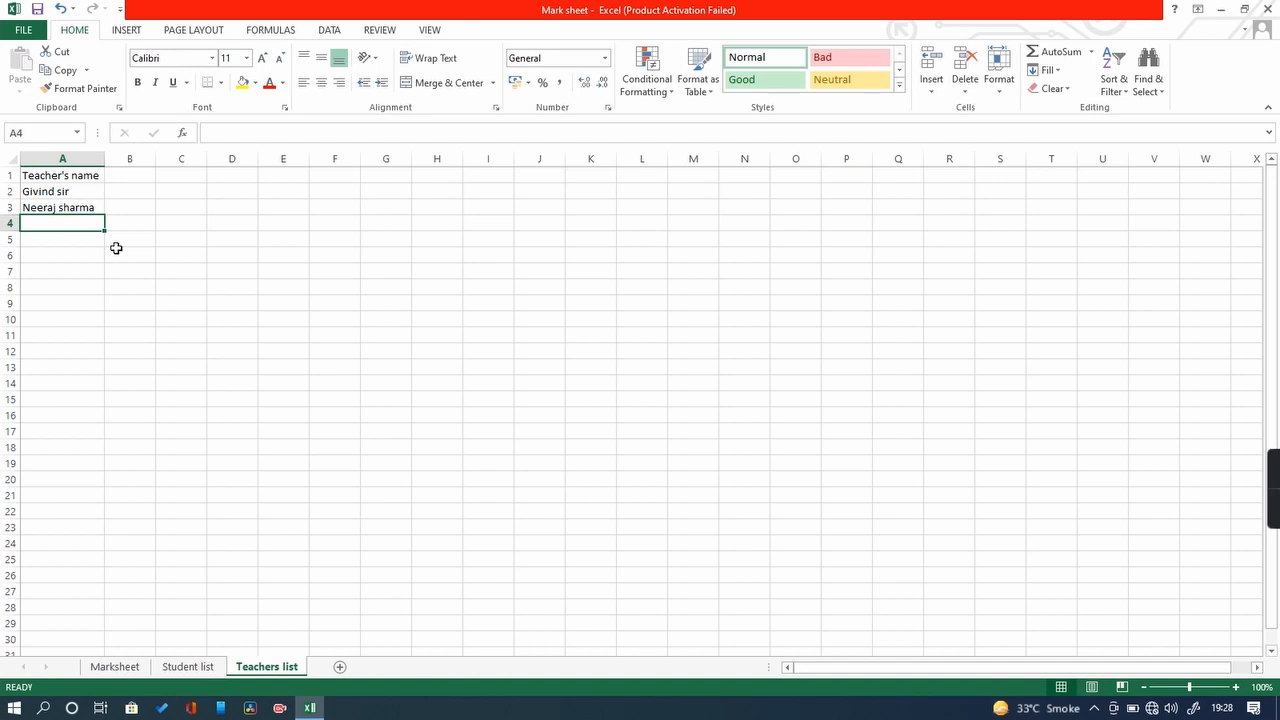
click(140, 672)
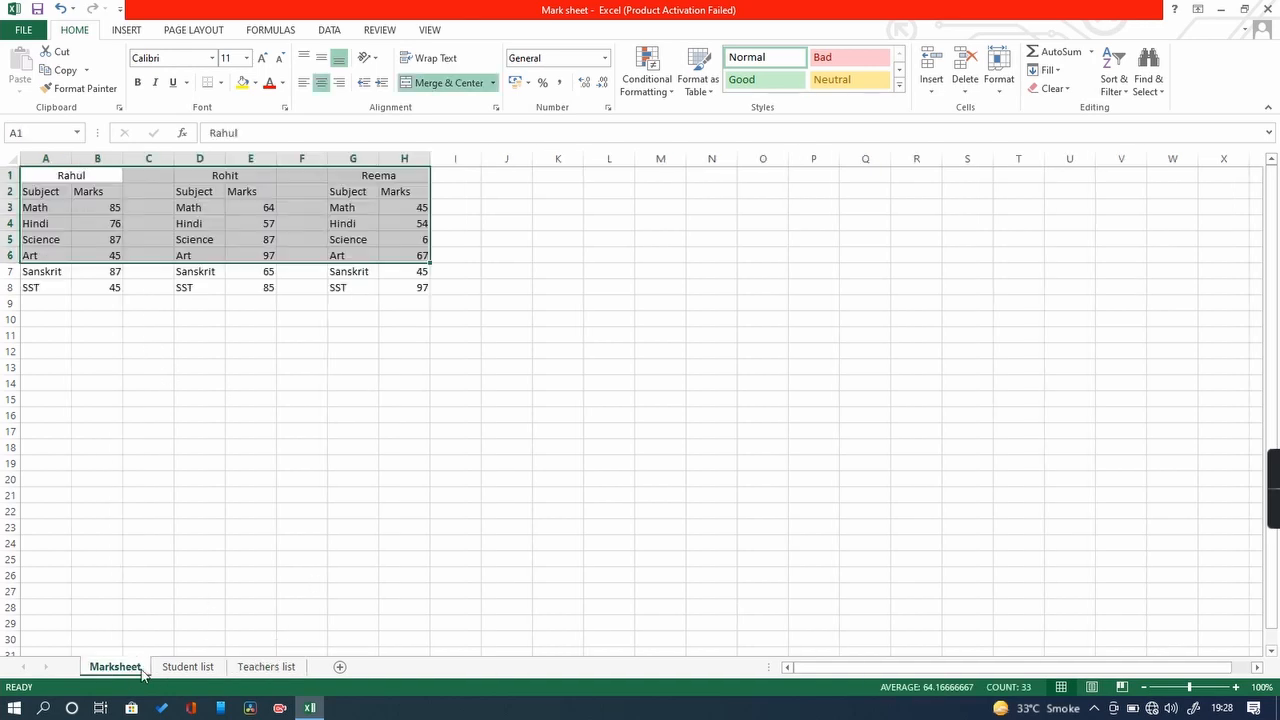
click(188, 666)
click(266, 666)
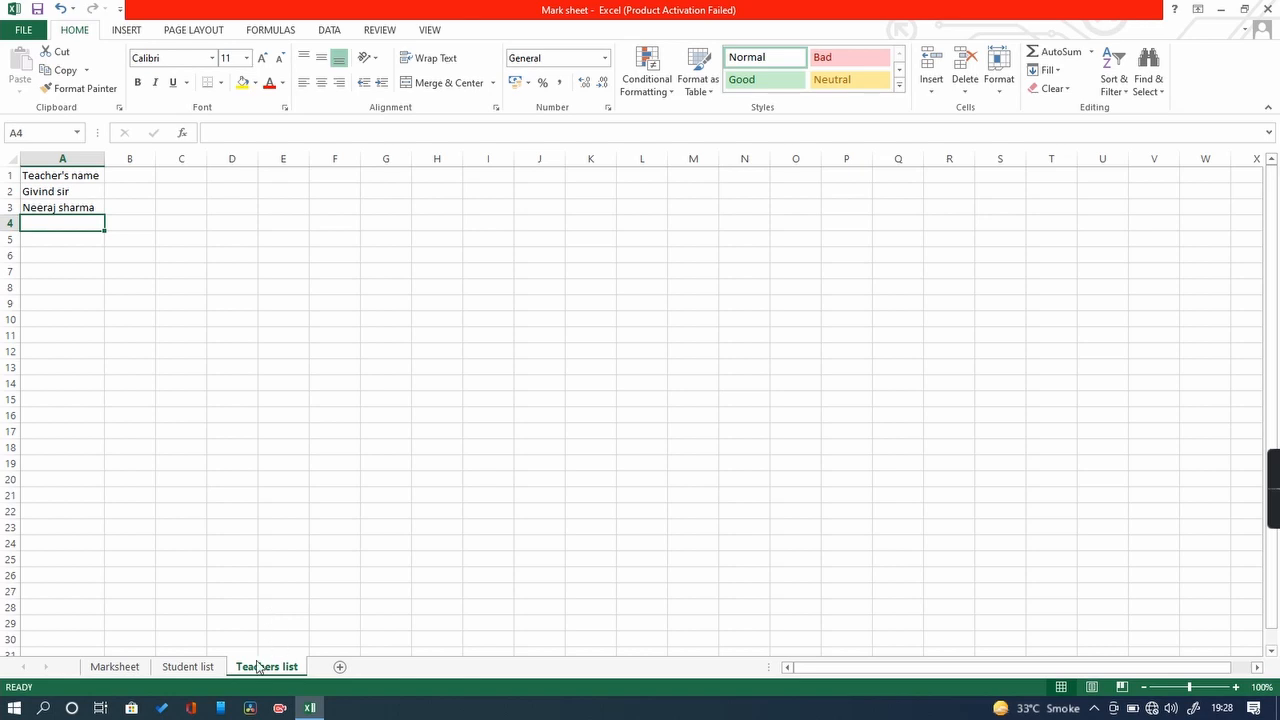
click(140, 668)
click(180, 668)
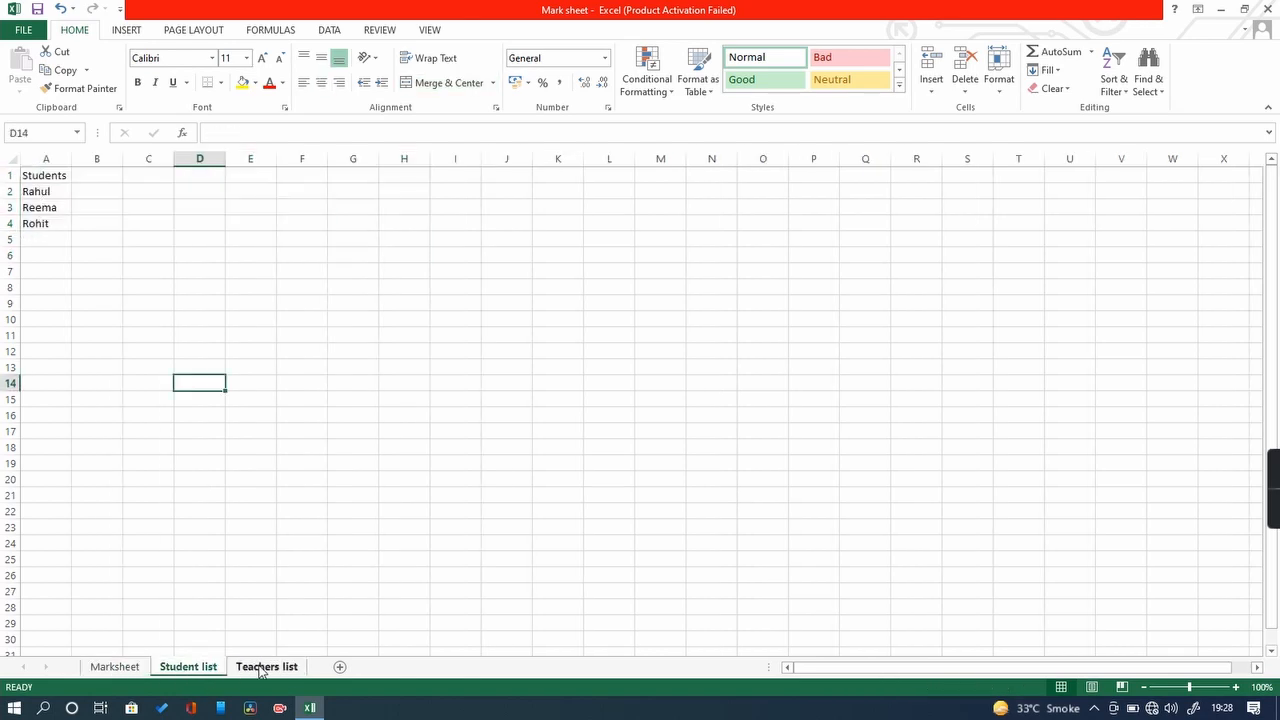
click(266, 666)
click(118, 670)
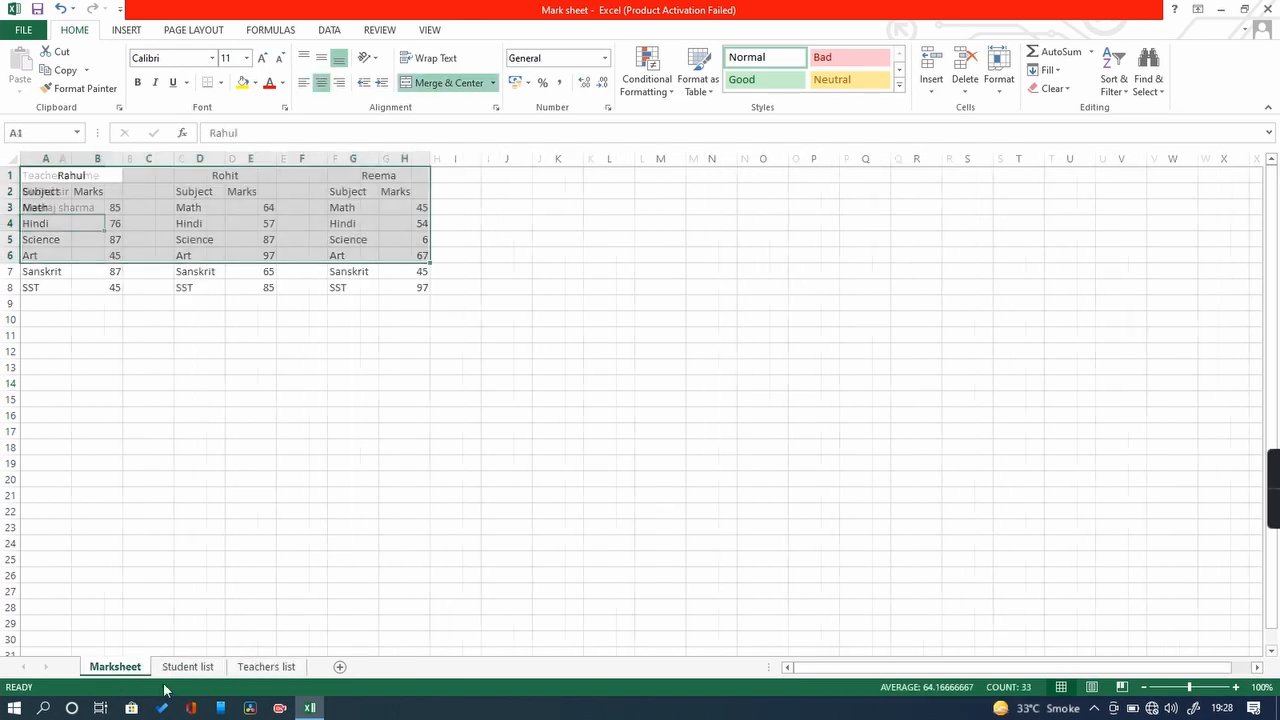
click(180, 668)
click(260, 667)
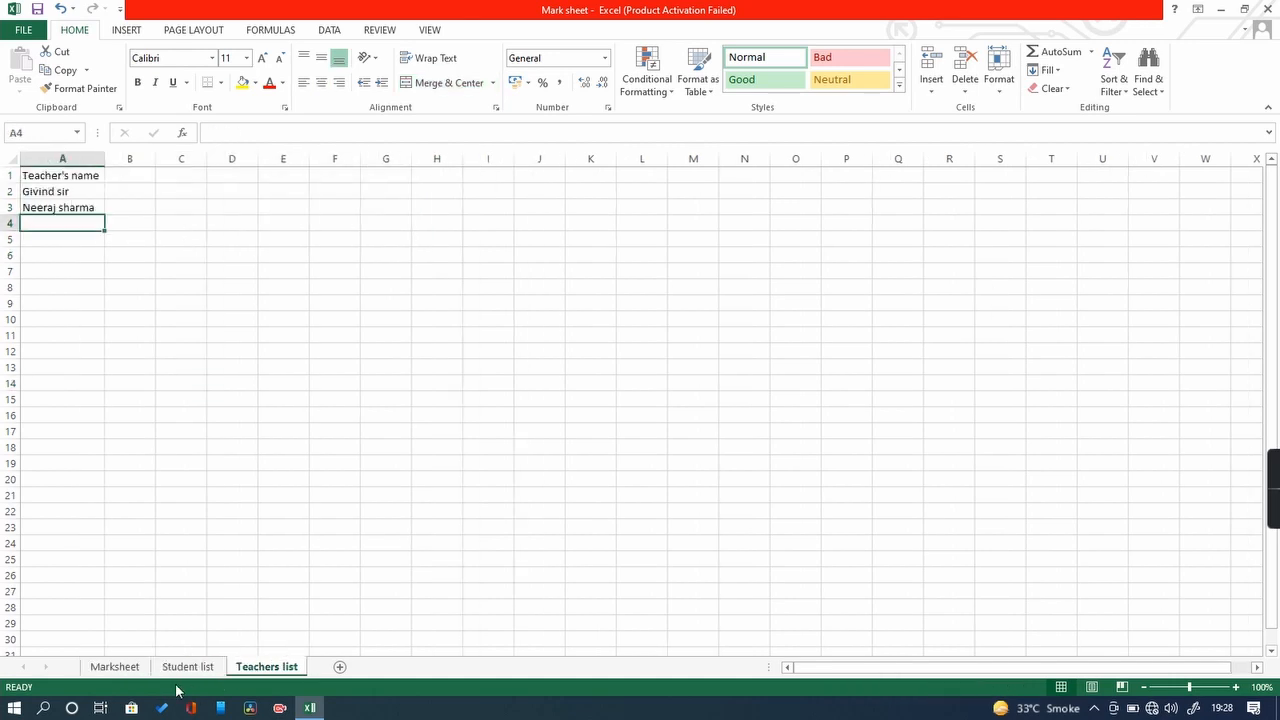
click(120, 667)
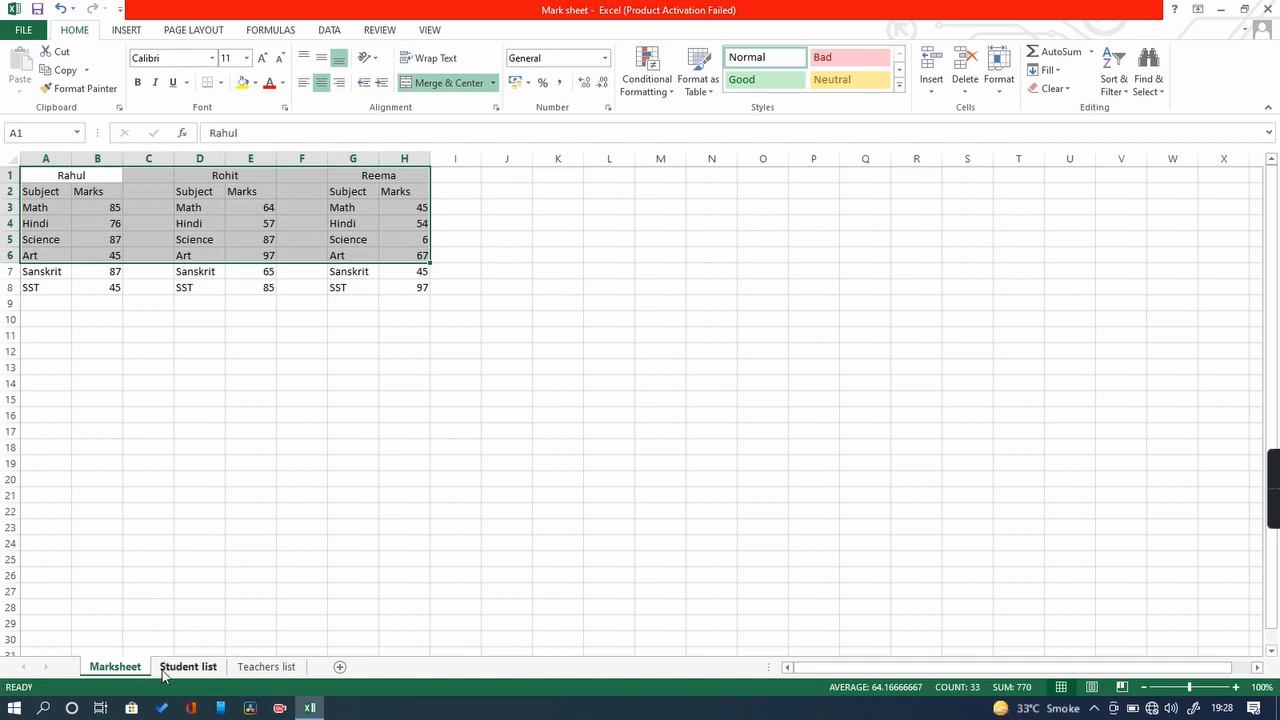
click(188, 667)
click(255, 667)
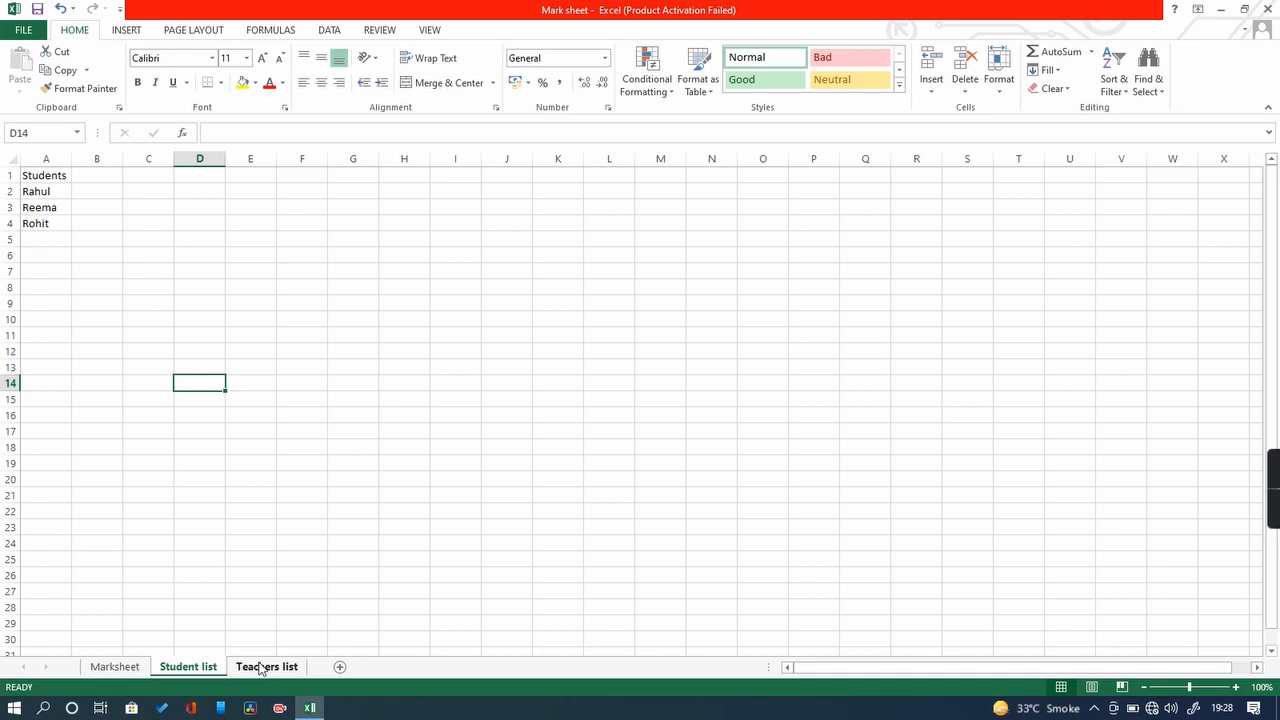
Step: Keep adding blank worksheets until the tabs run from Sheet3 to Sheet15
click(340, 667)
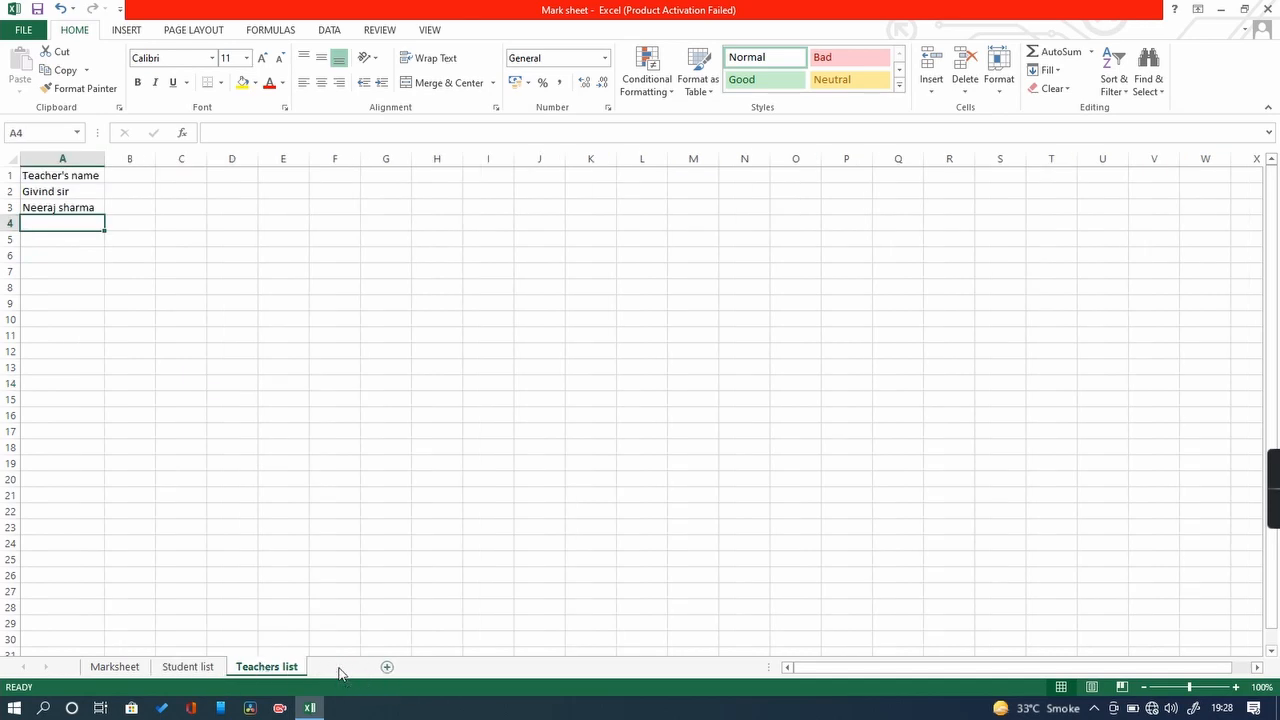
click(391, 667)
click(442, 669)
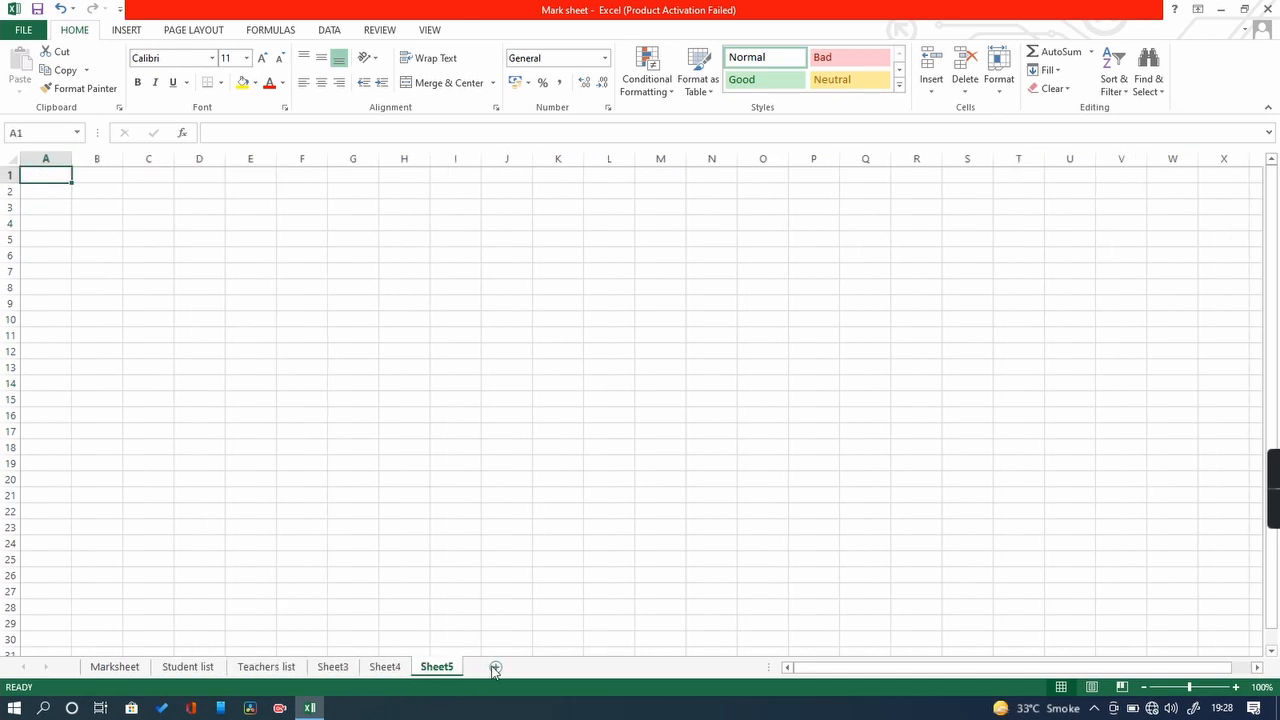
click(494, 669)
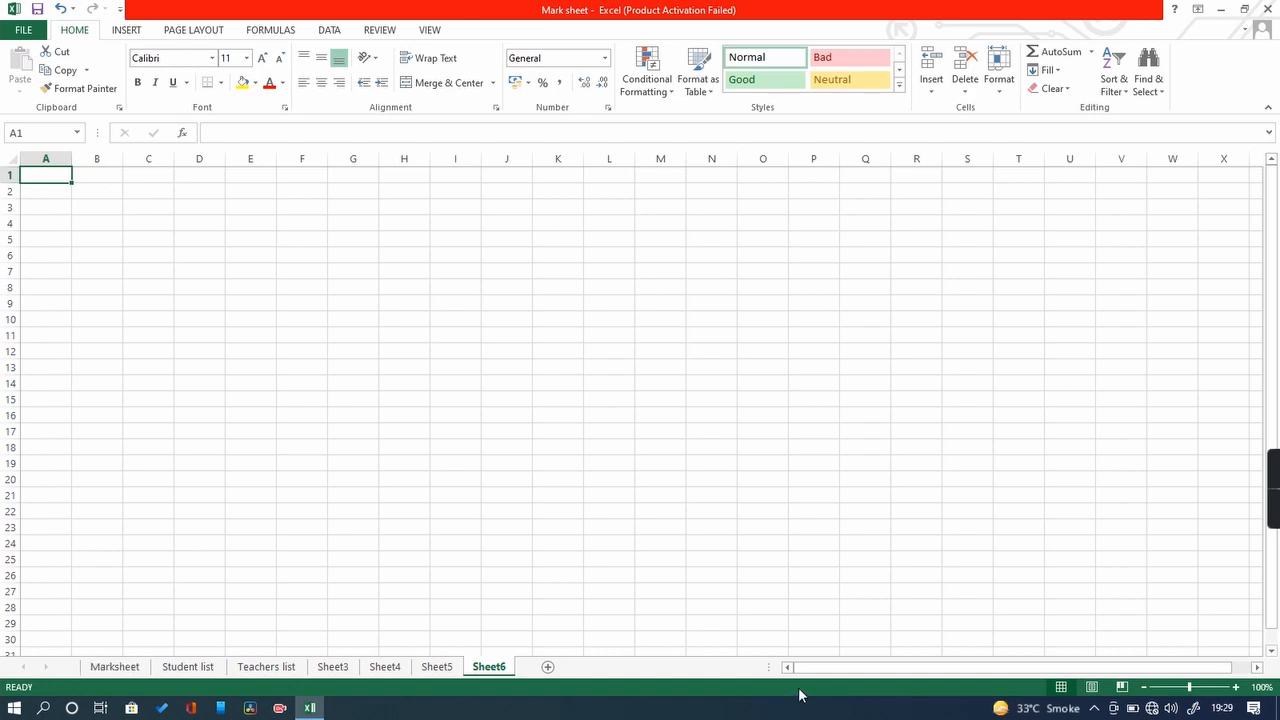
click(548, 667)
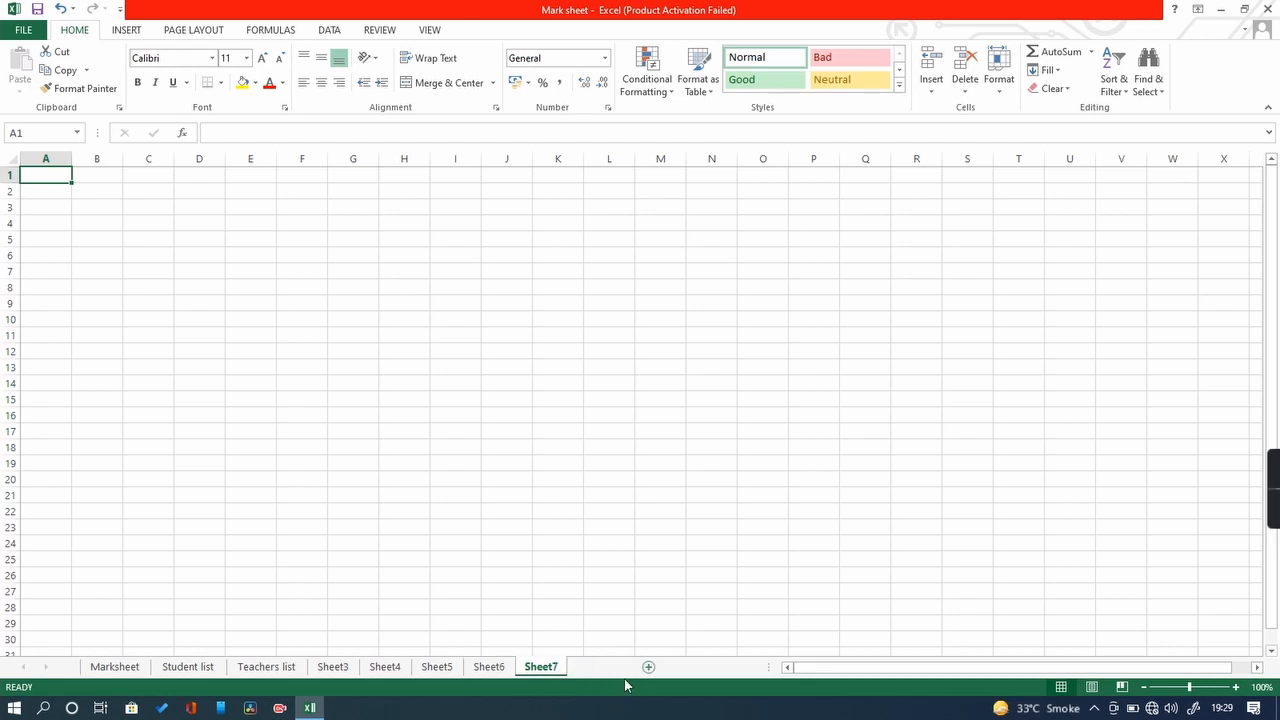
click(651, 668)
click(651, 668)
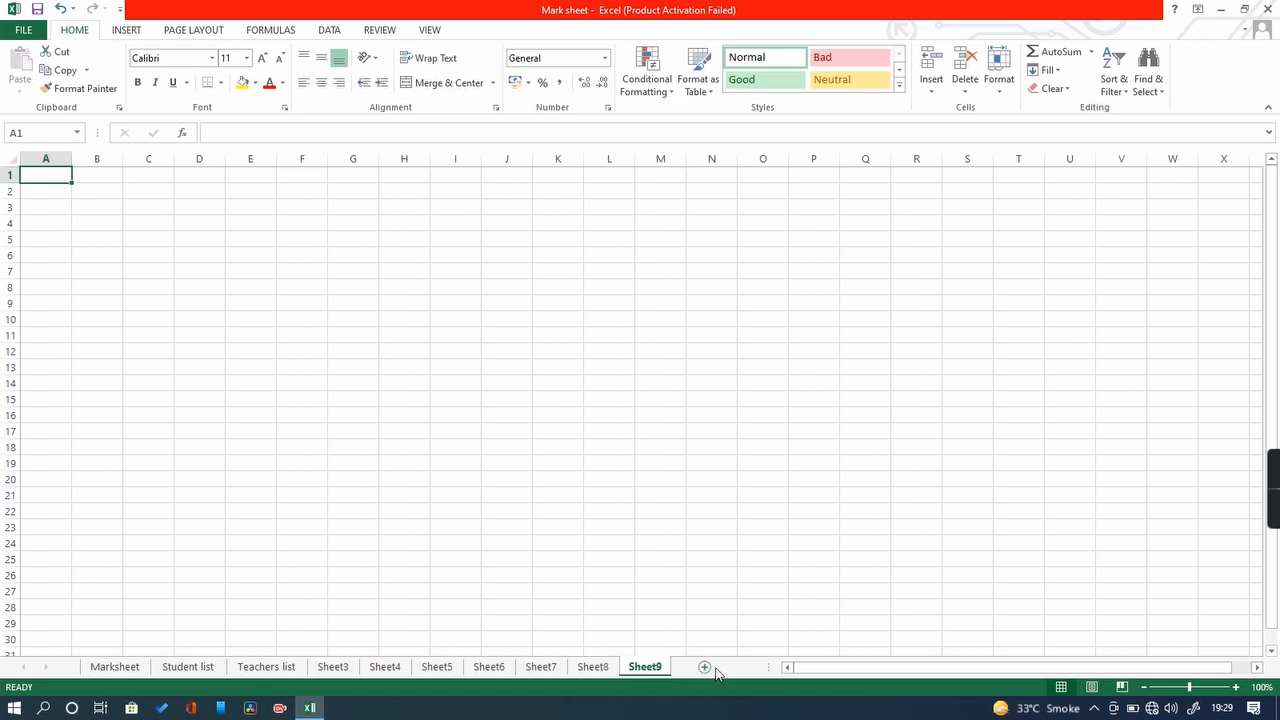
click(706, 668)
click(690, 667)
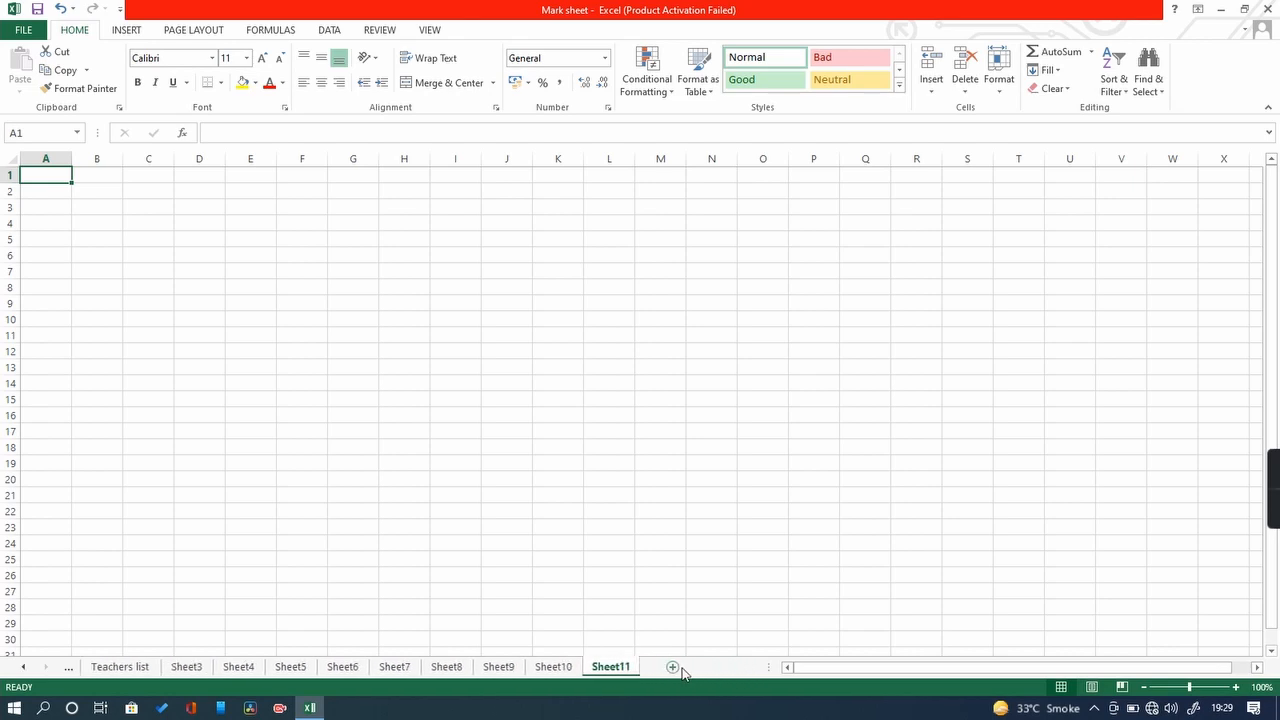
click(674, 667)
click(730, 668)
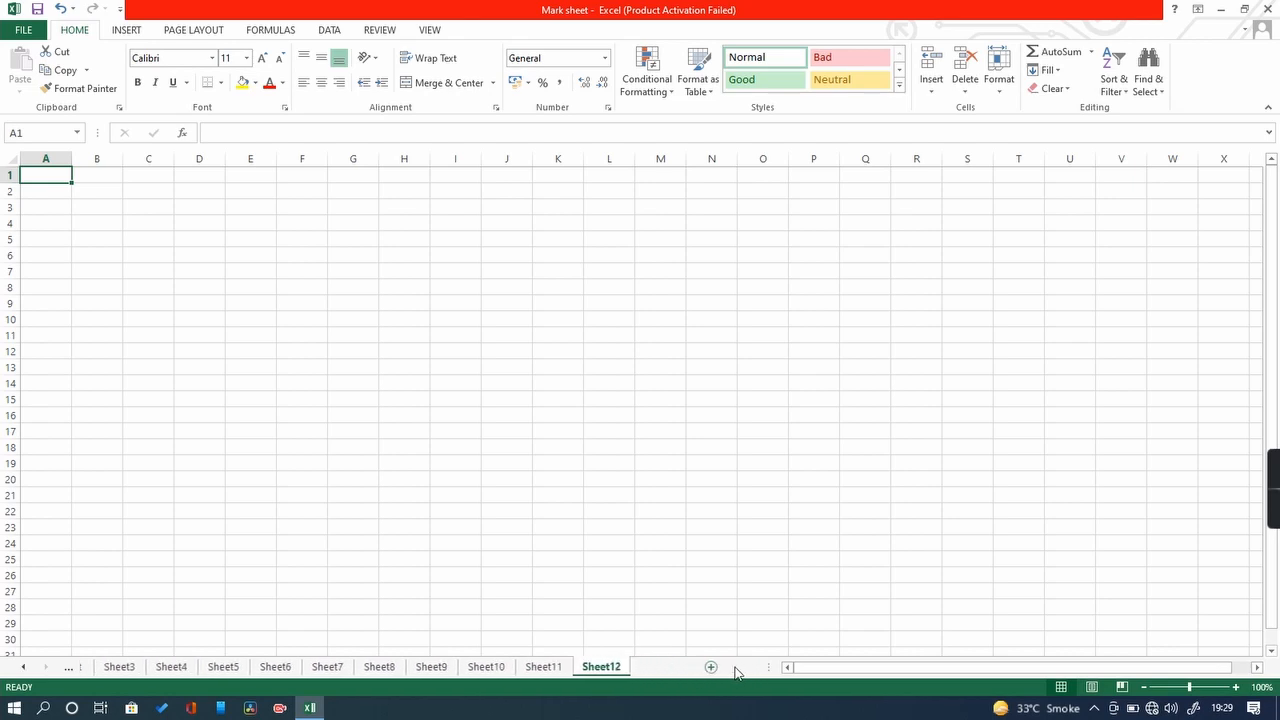
click(710, 670)
click(712, 668)
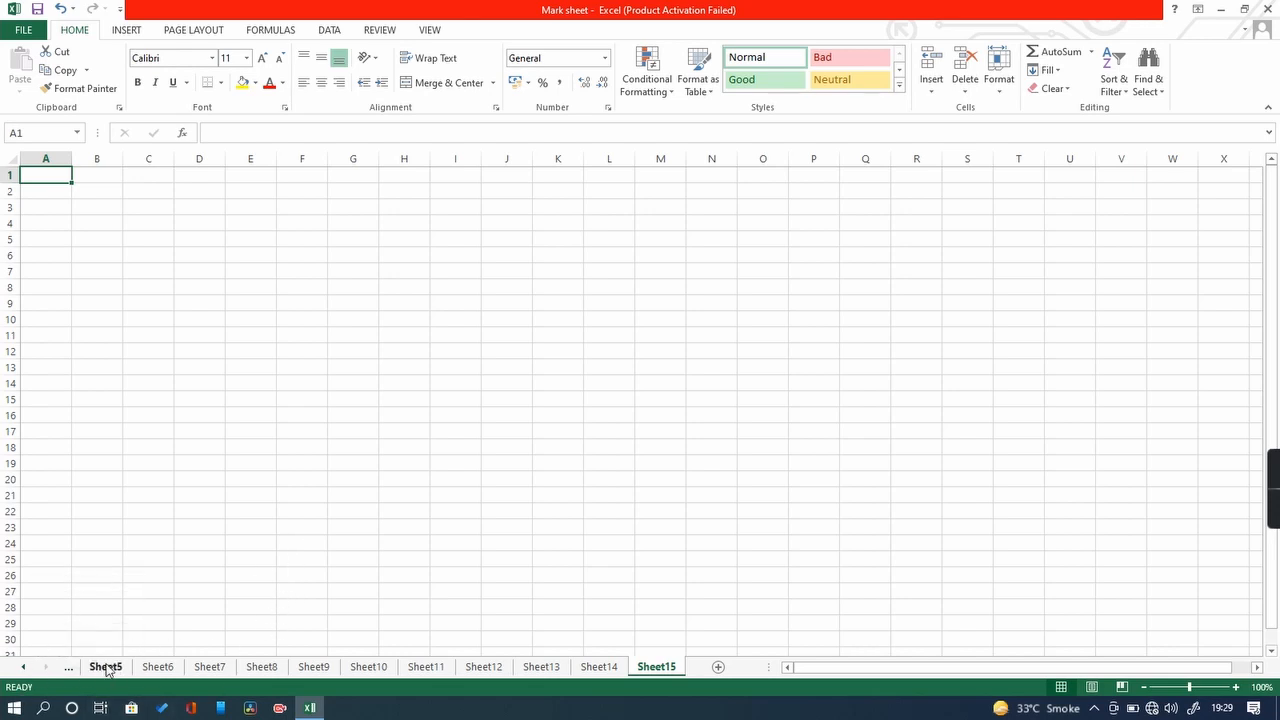
Step: Scroll the sheet tabs back to the earlier sheets, then forward toward Sheet14
click(68, 670)
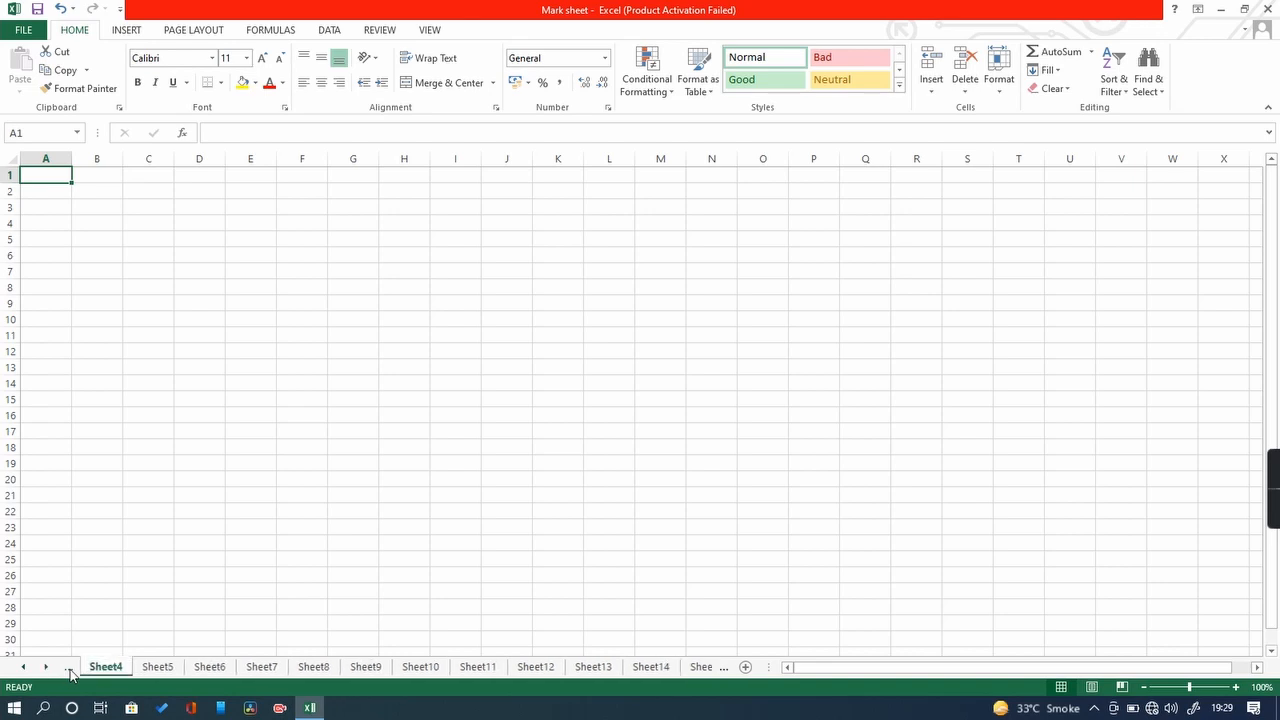
click(68, 671)
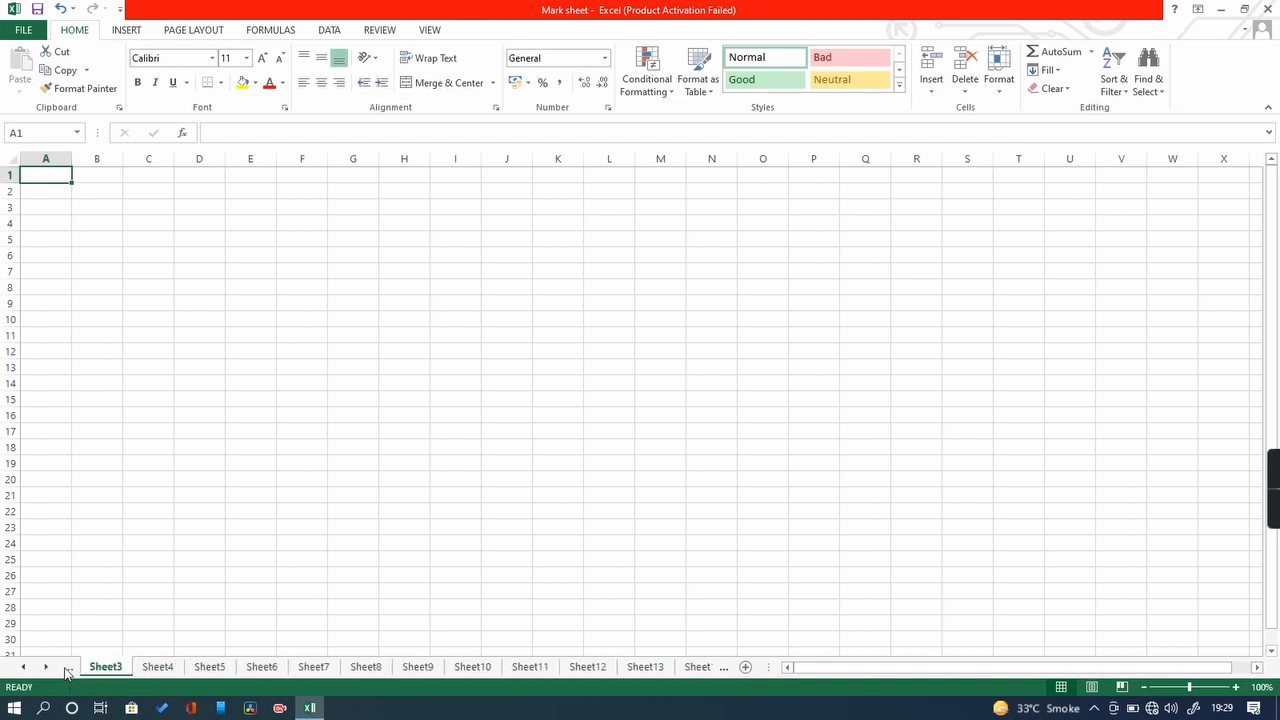
click(68, 671)
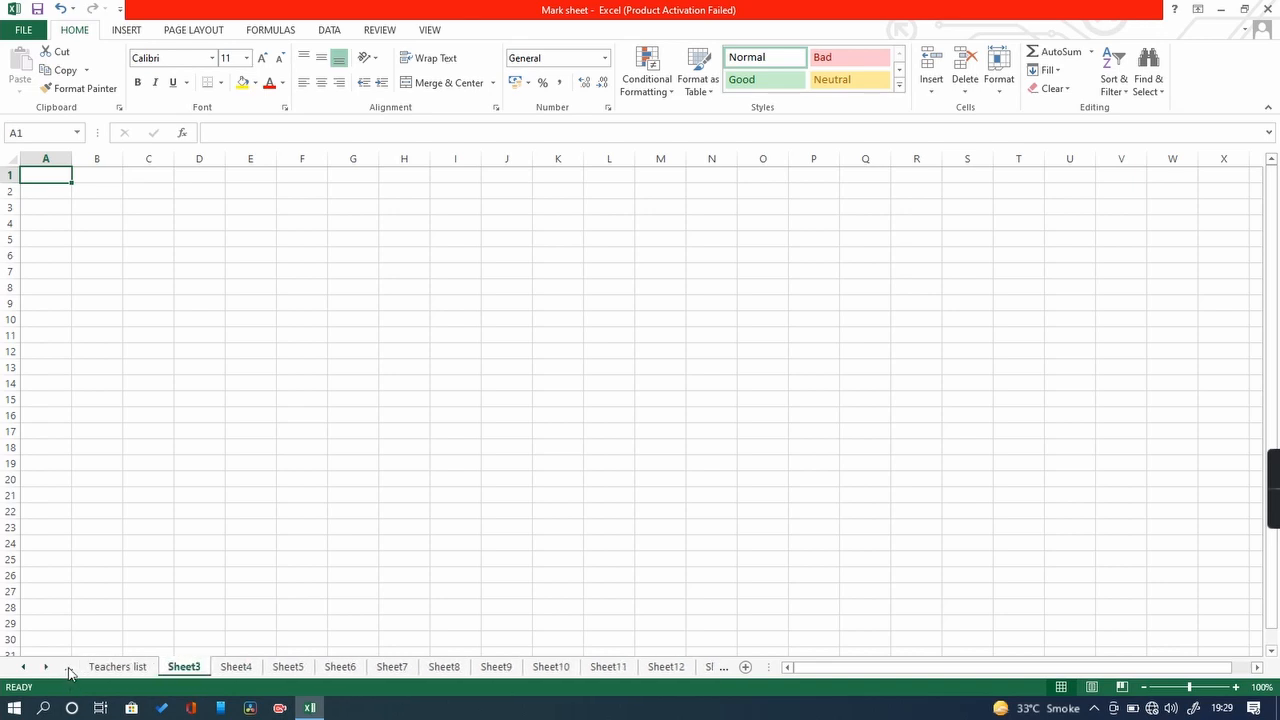
click(68, 671)
click(68, 671)
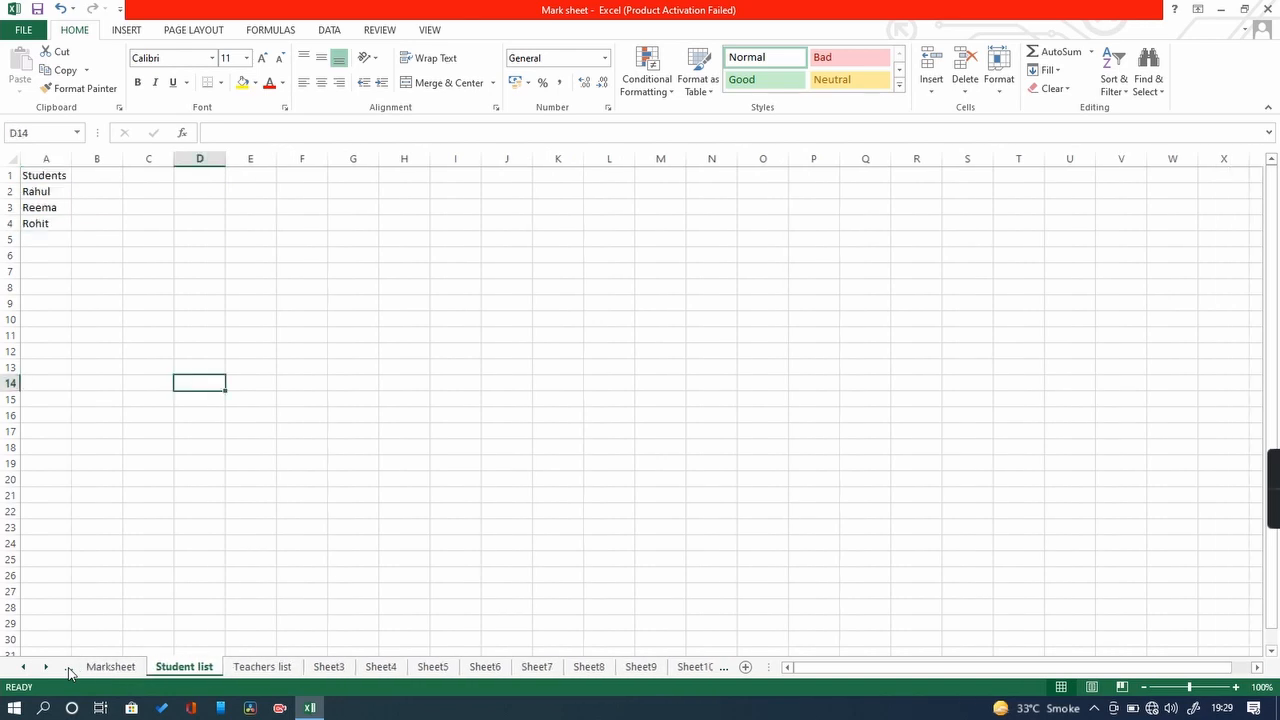
click(723, 670)
click(723, 670)
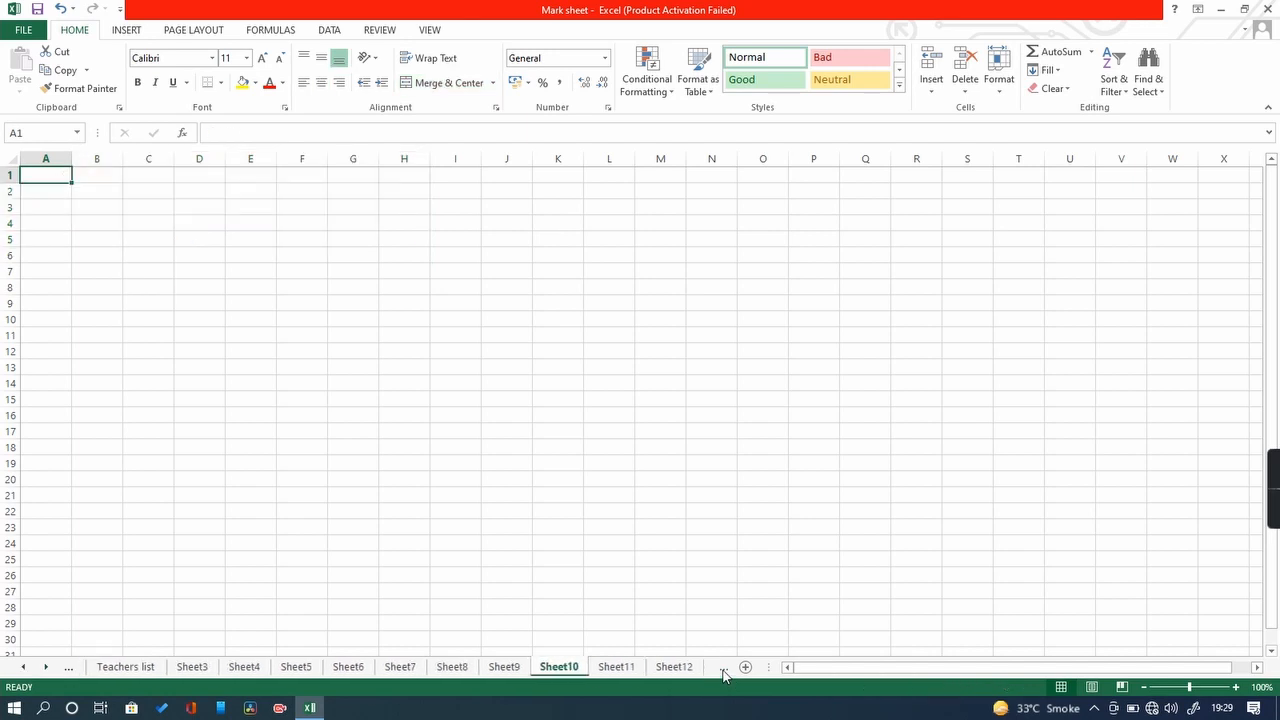
click(723, 670)
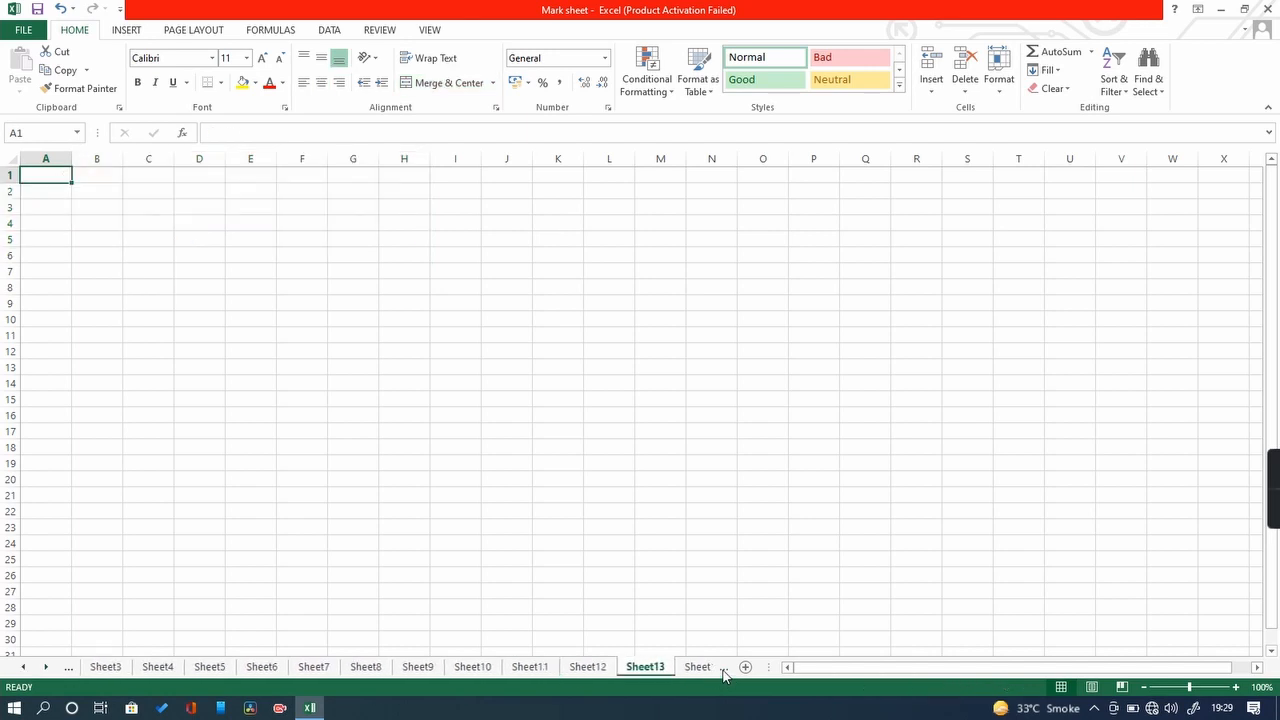
click(723, 670)
click(723, 670)
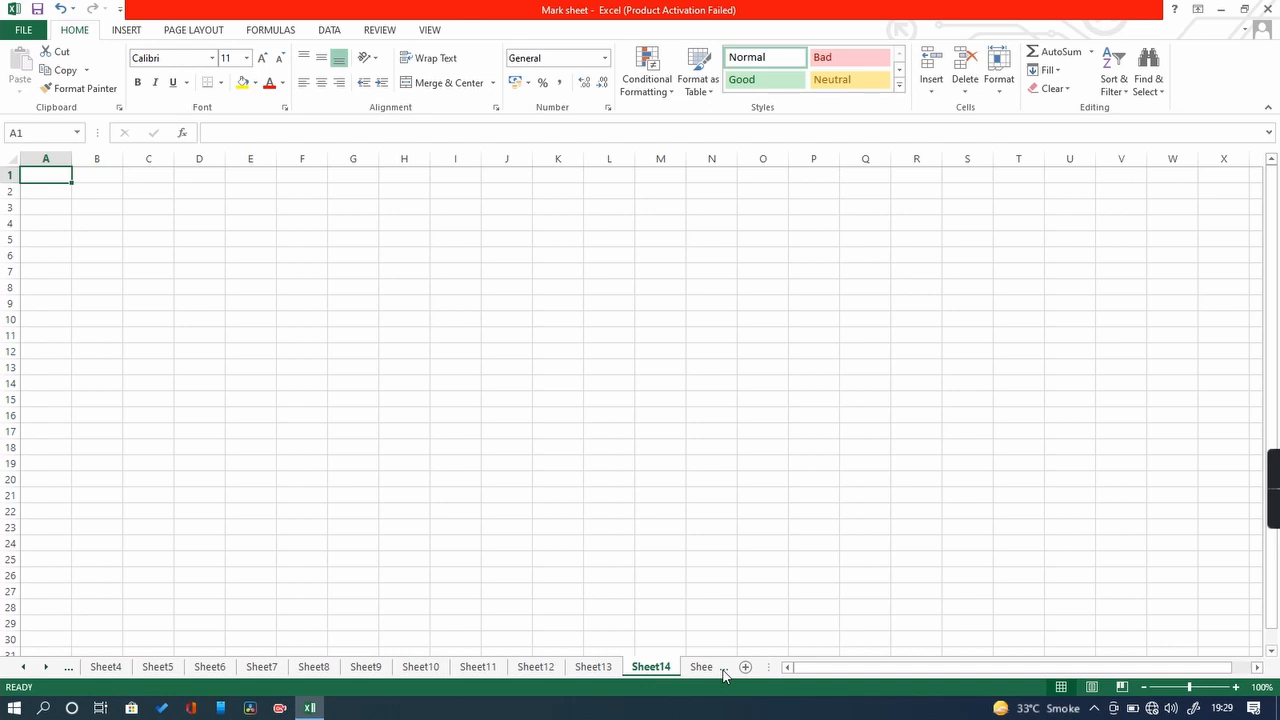
Step: Shift the visible sheet tabs back and forth, ending with the earlier tabs shown
click(24, 667)
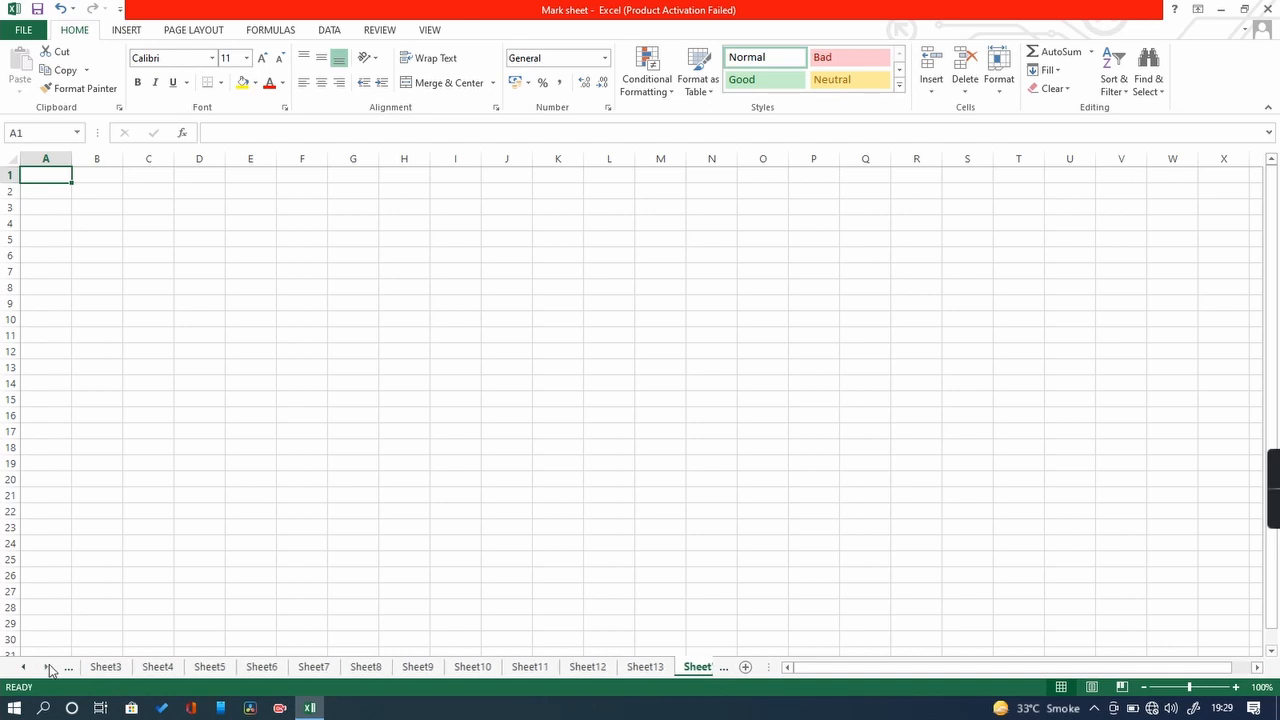
click(49, 666)
click(23, 667)
click(23, 667)
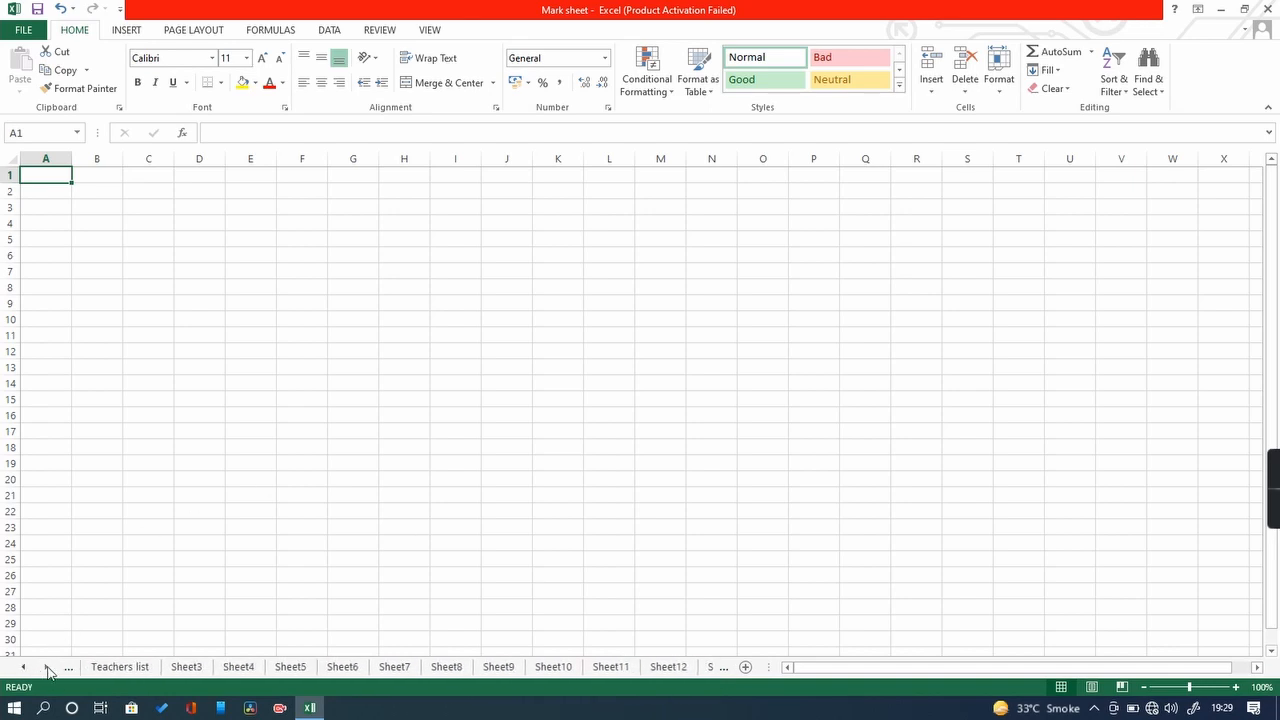
click(48, 668)
click(23, 668)
click(46, 668)
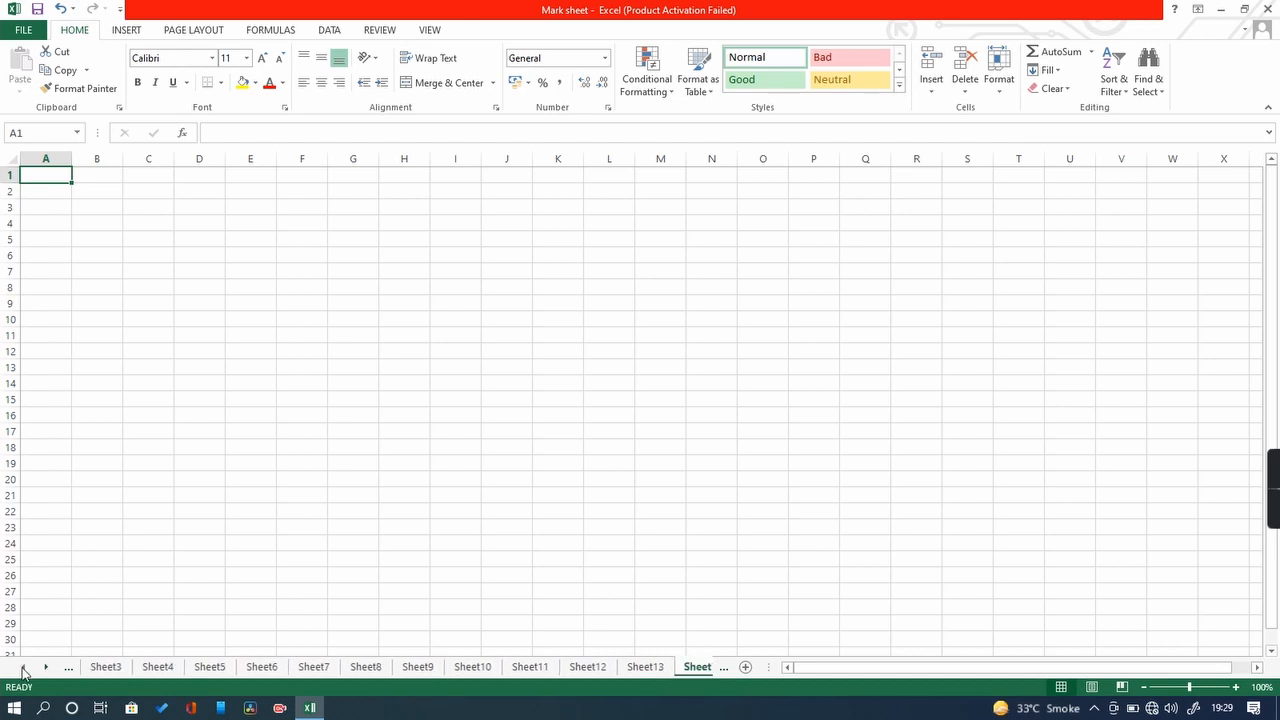
click(24, 667)
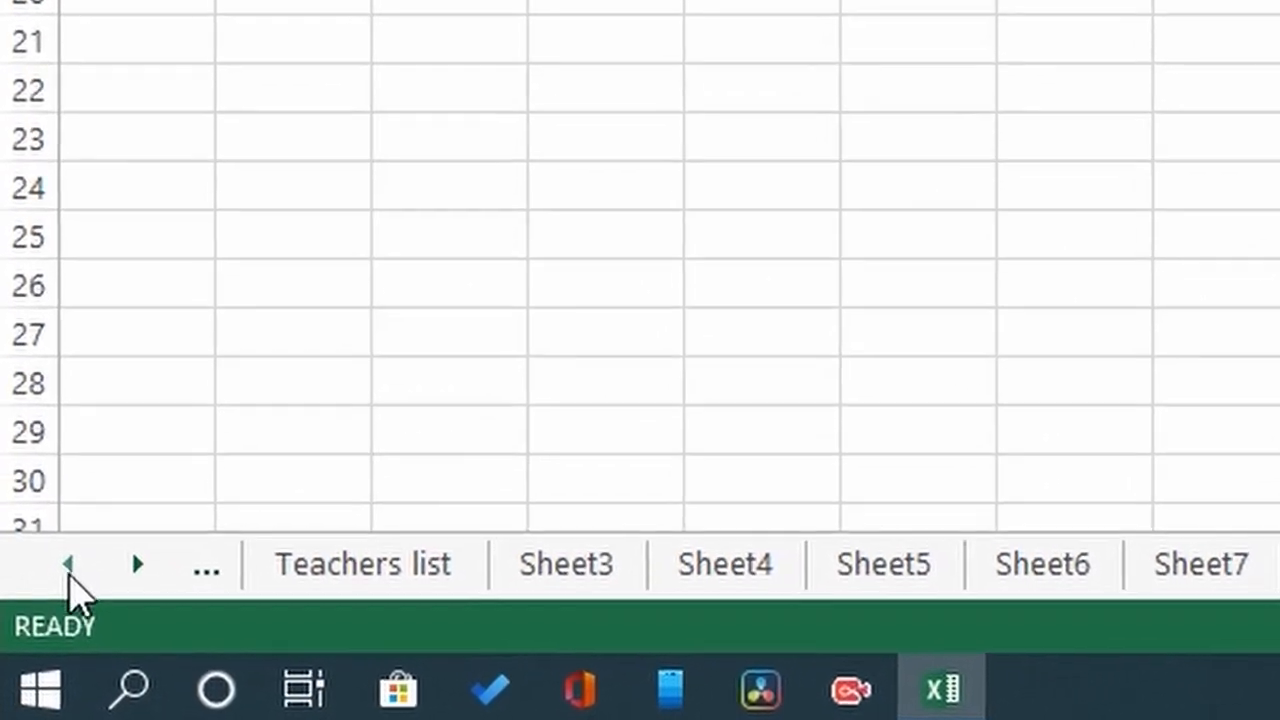
Step: Right-click the sheet navigation arrows to open the Activate list of all 16 sheets
right_click(68, 567)
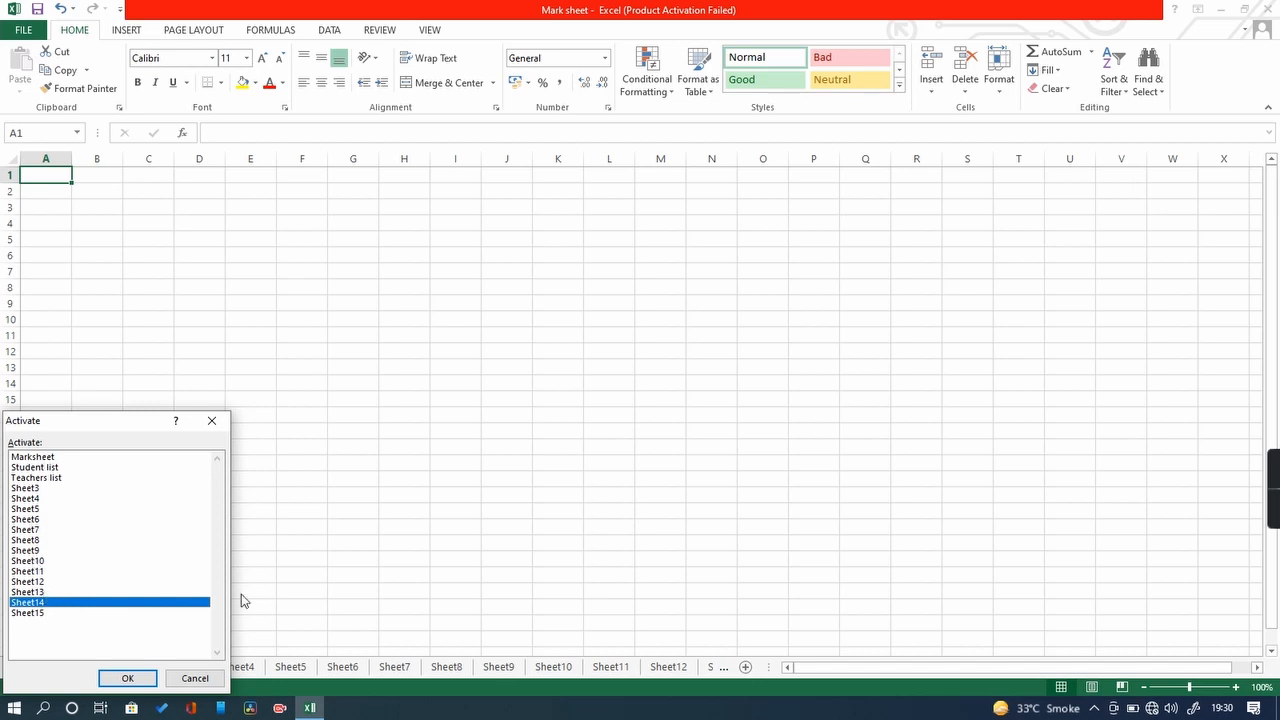
Step: Dismiss the sheet list and browse the tabs back through Student list to Marksheet
click(204, 677)
click(222, 669)
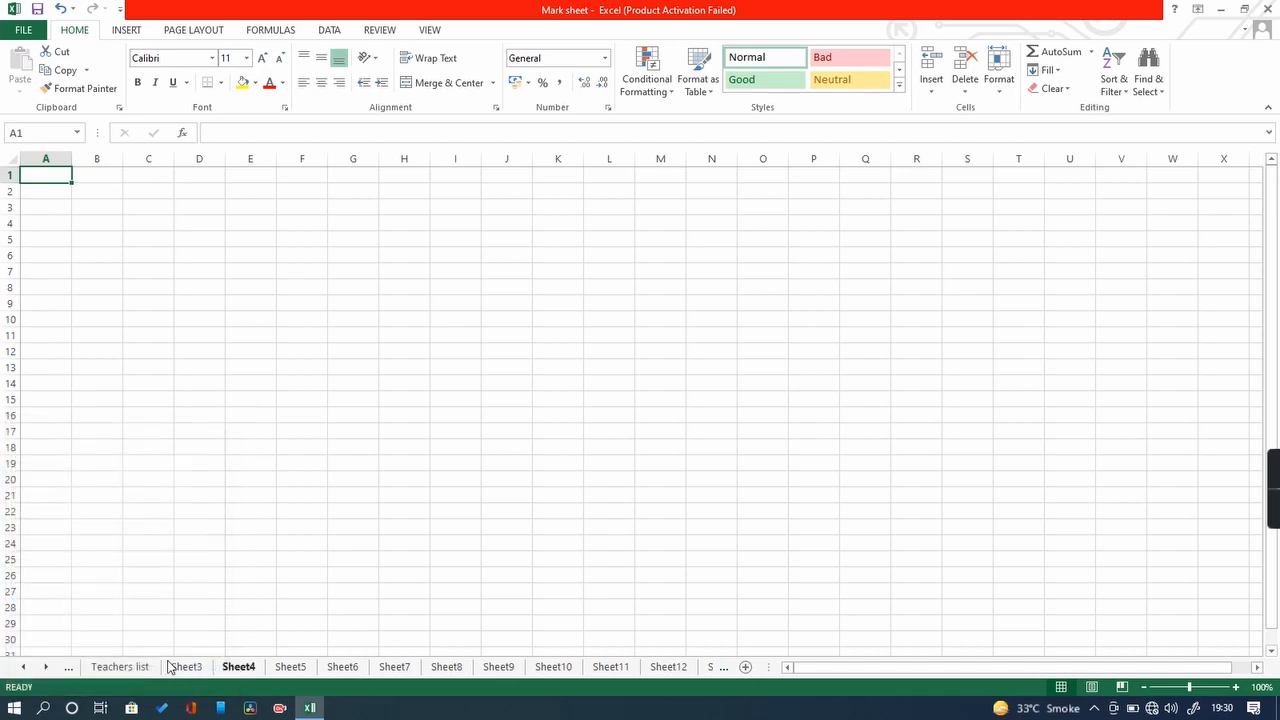
click(138, 665)
click(68, 669)
click(70, 669)
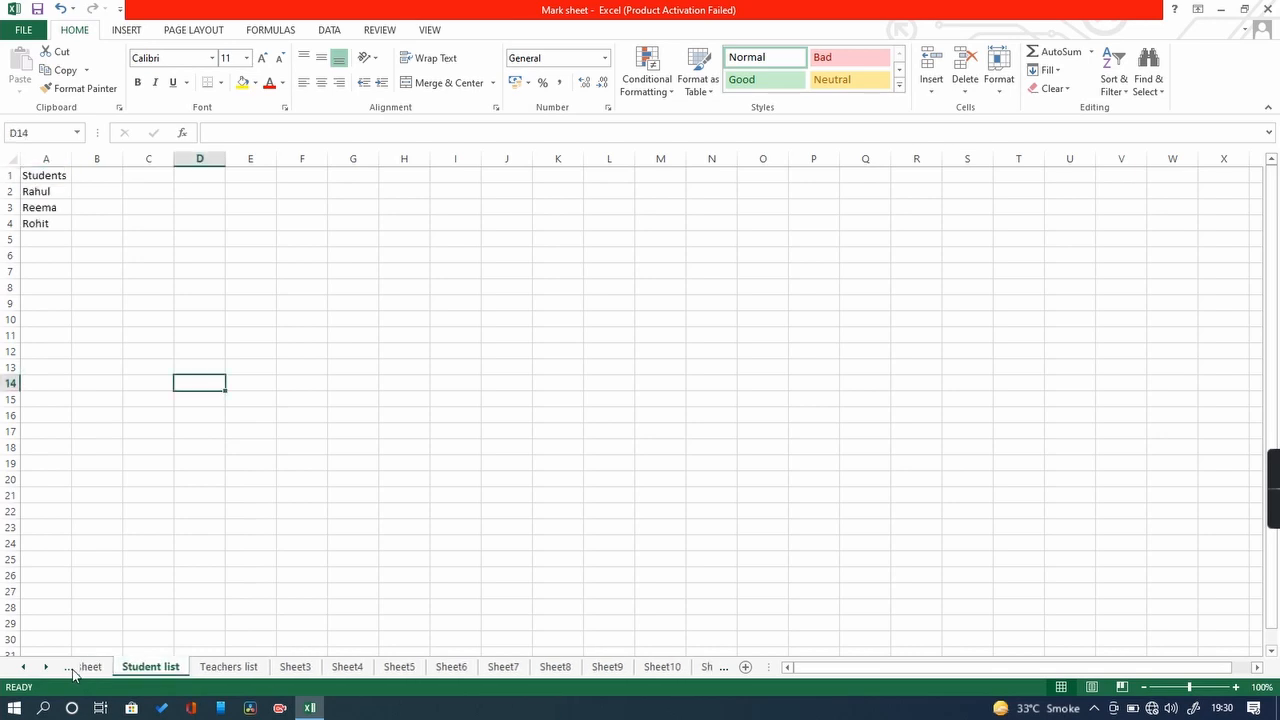
click(47, 667)
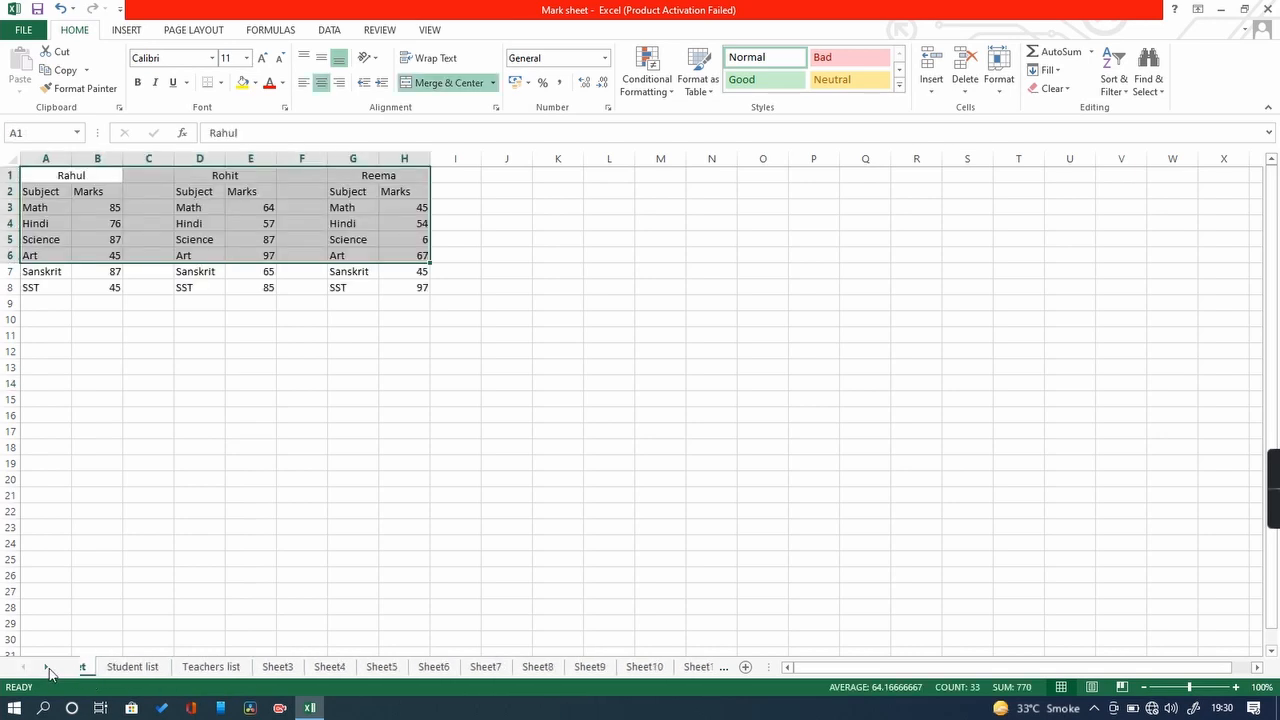
click(47, 667)
click(47, 667)
click(47, 667)
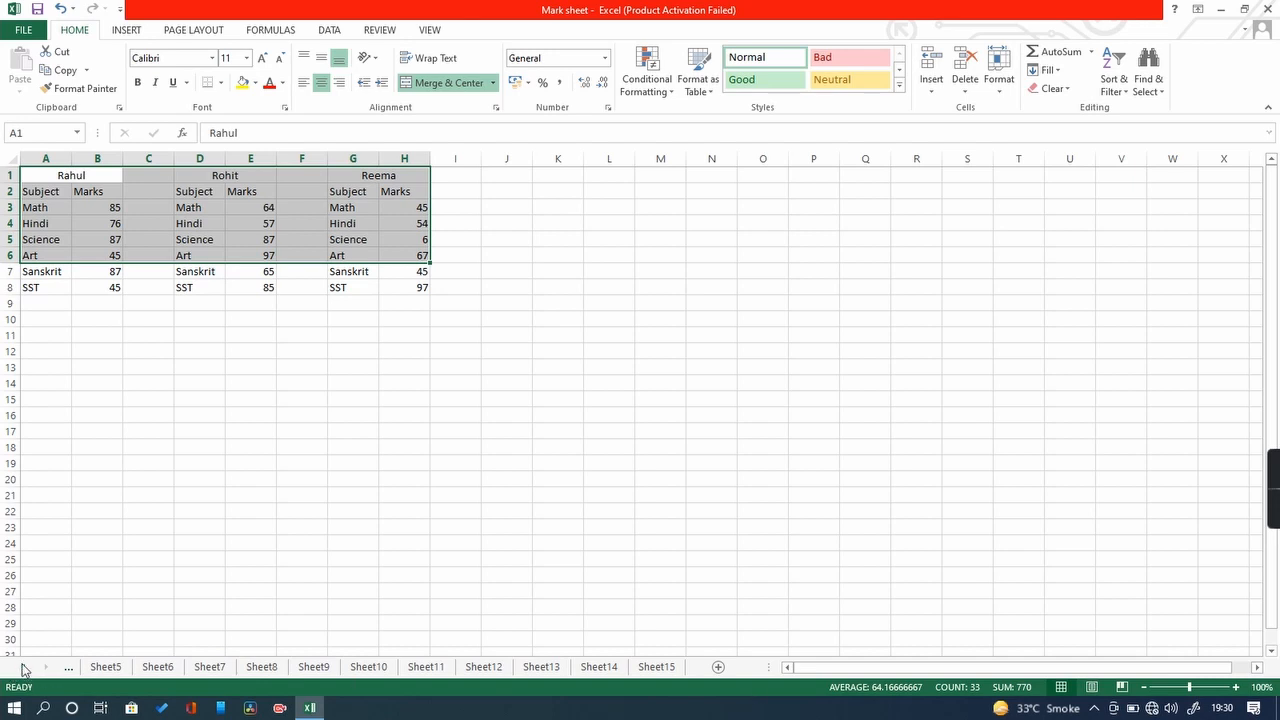
Step: Open the all-sheets list, close it without switching, and scroll back to the earlier tabs
right_click(23, 667)
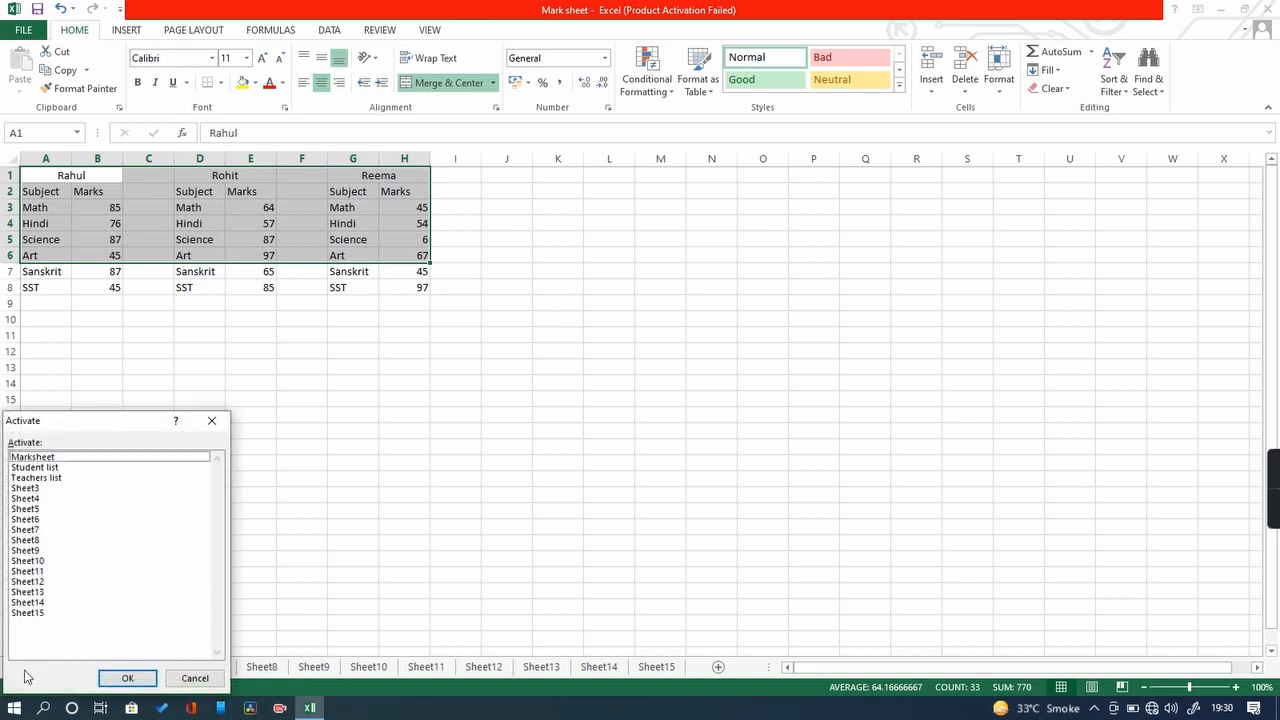
click(195, 678)
click(268, 592)
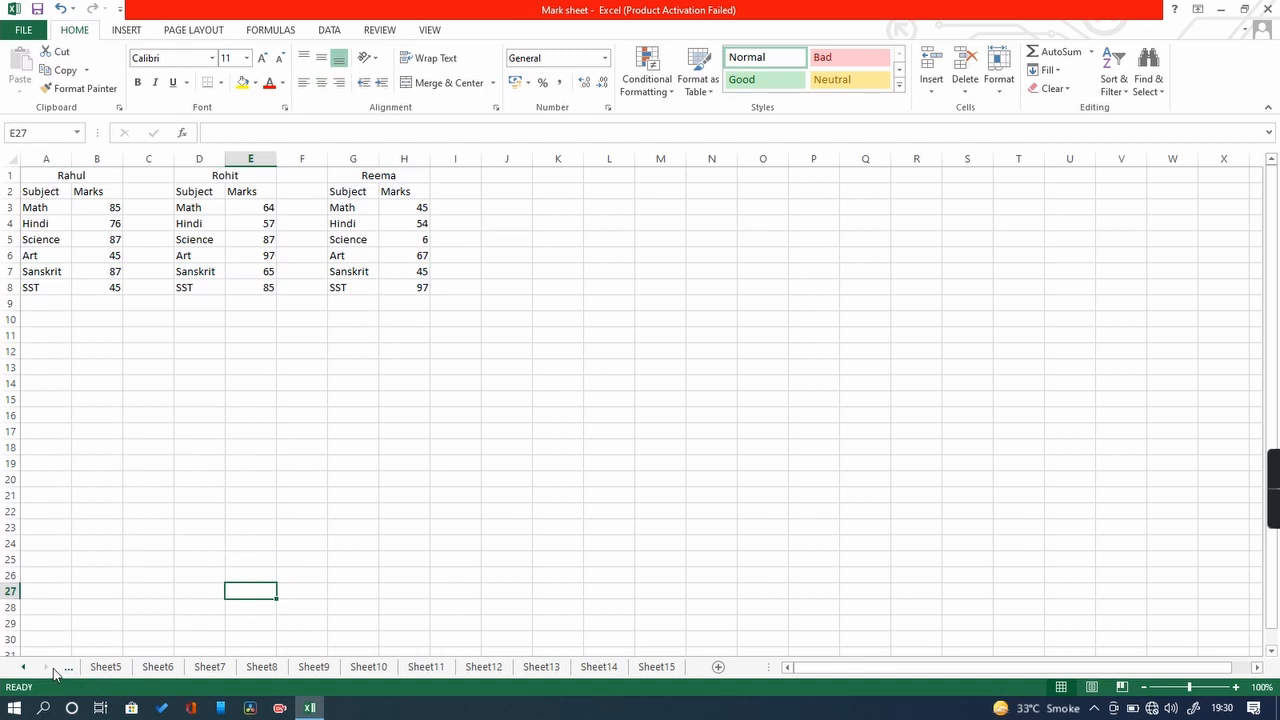
click(24, 668)
click(24, 668)
click(24, 668)
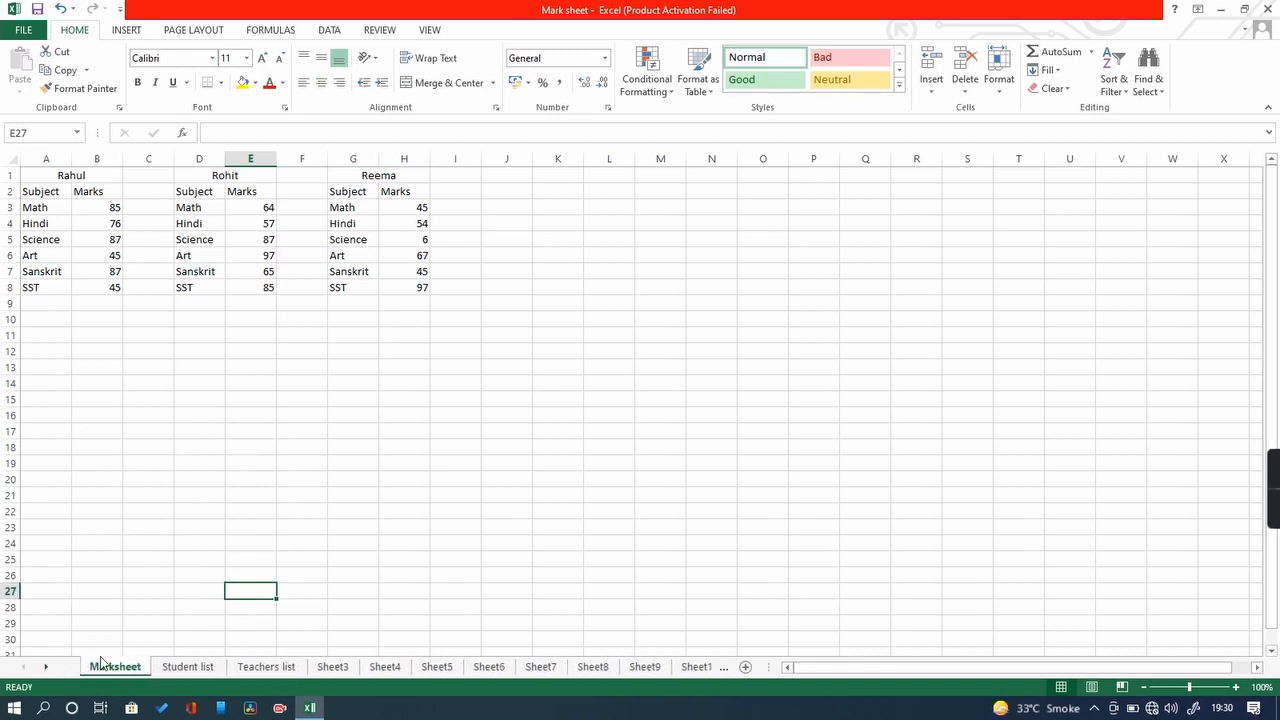
Step: Jump to Sheet14 using the Activate sheet list
right_click(46, 666)
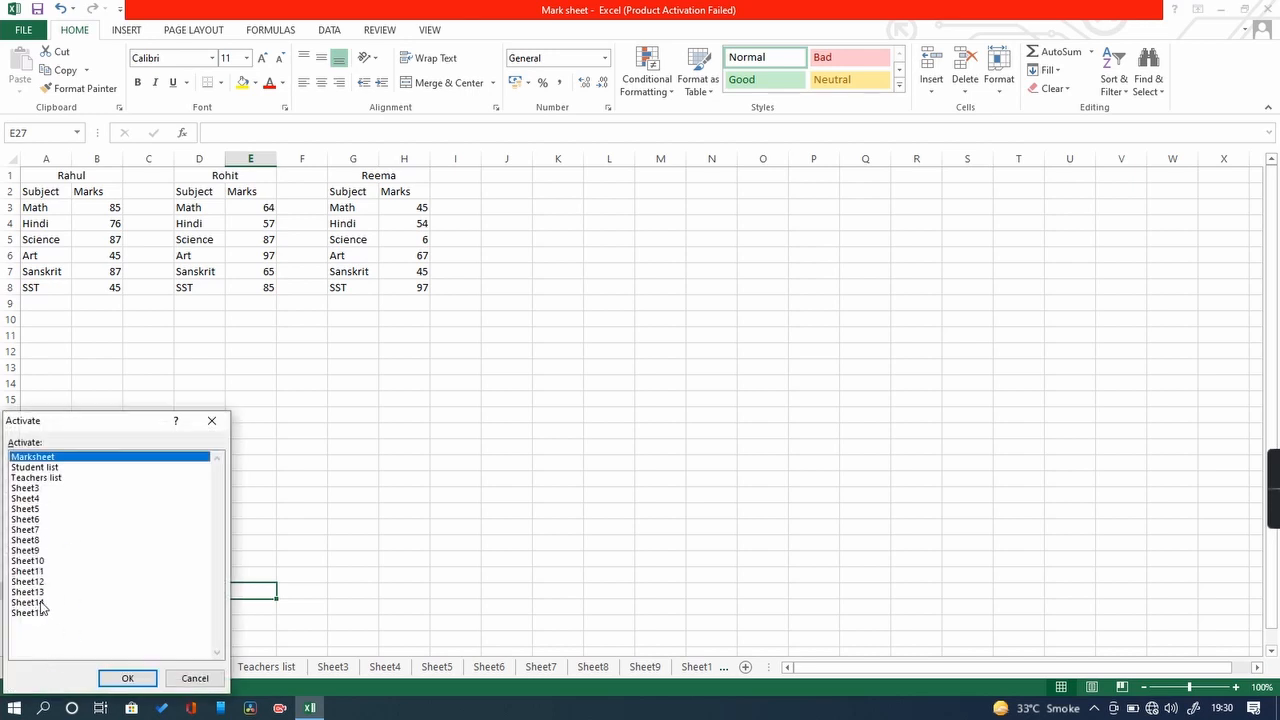
click(41, 603)
click(118, 678)
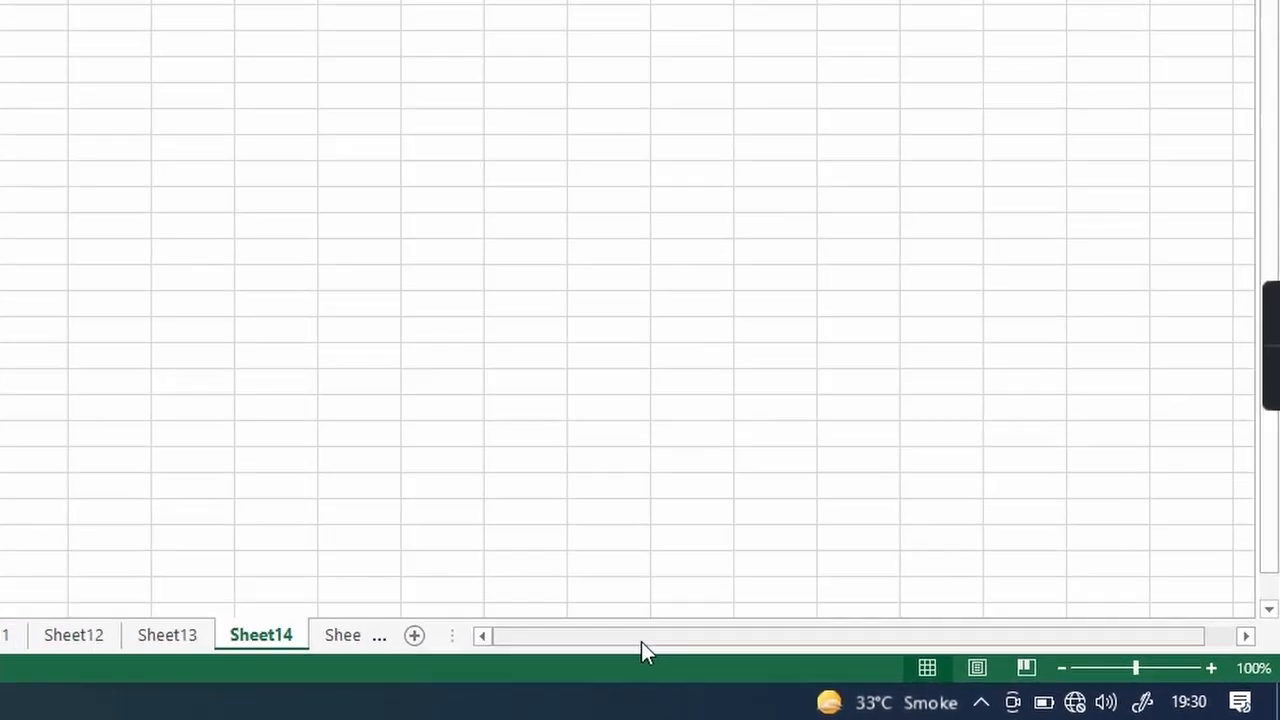
drag(908, 670, 947, 664)
drag(540, 603, 300, 635)
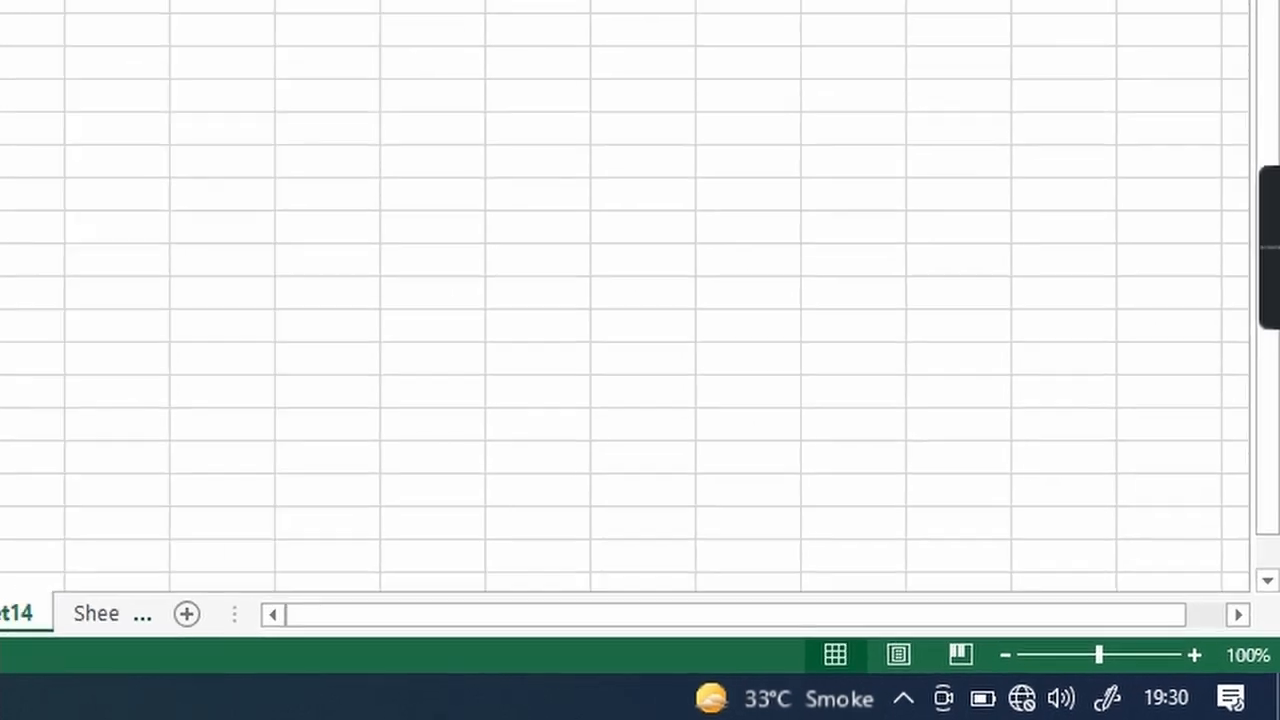
Step: Activate Marksheet from the sheet list and select the marks table A1:H8
right_click(22, 667)
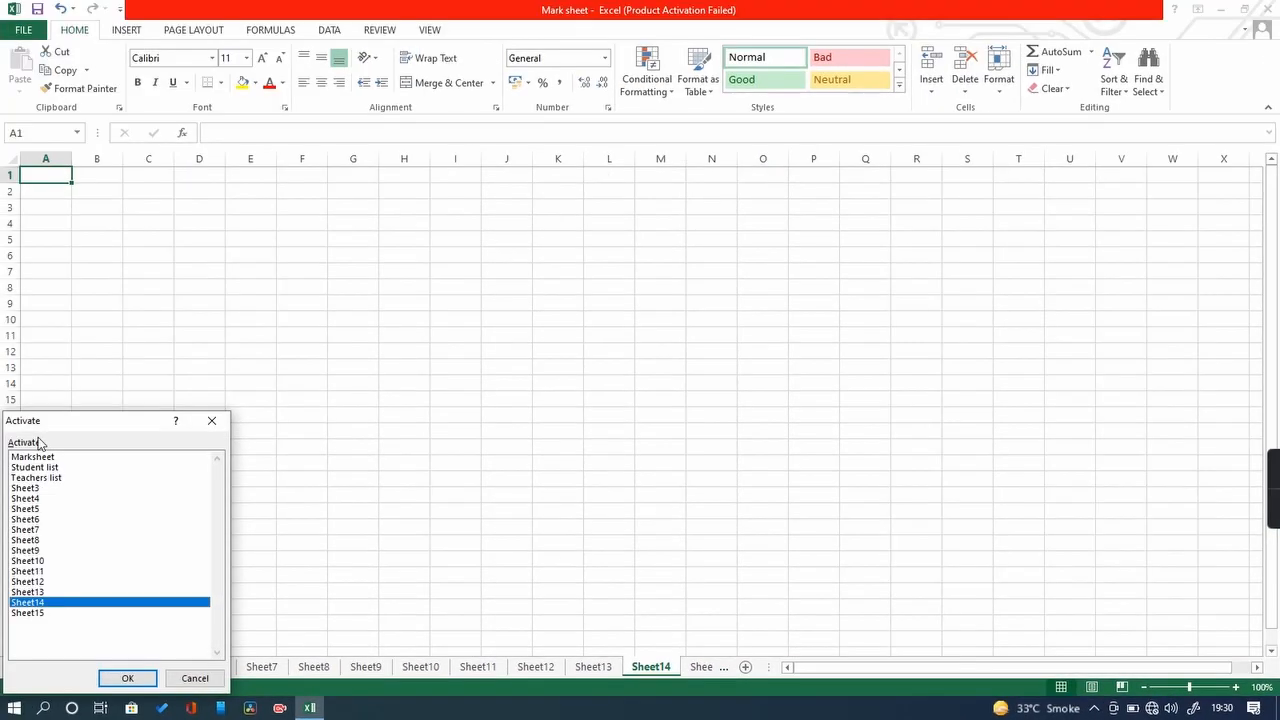
click(40, 459)
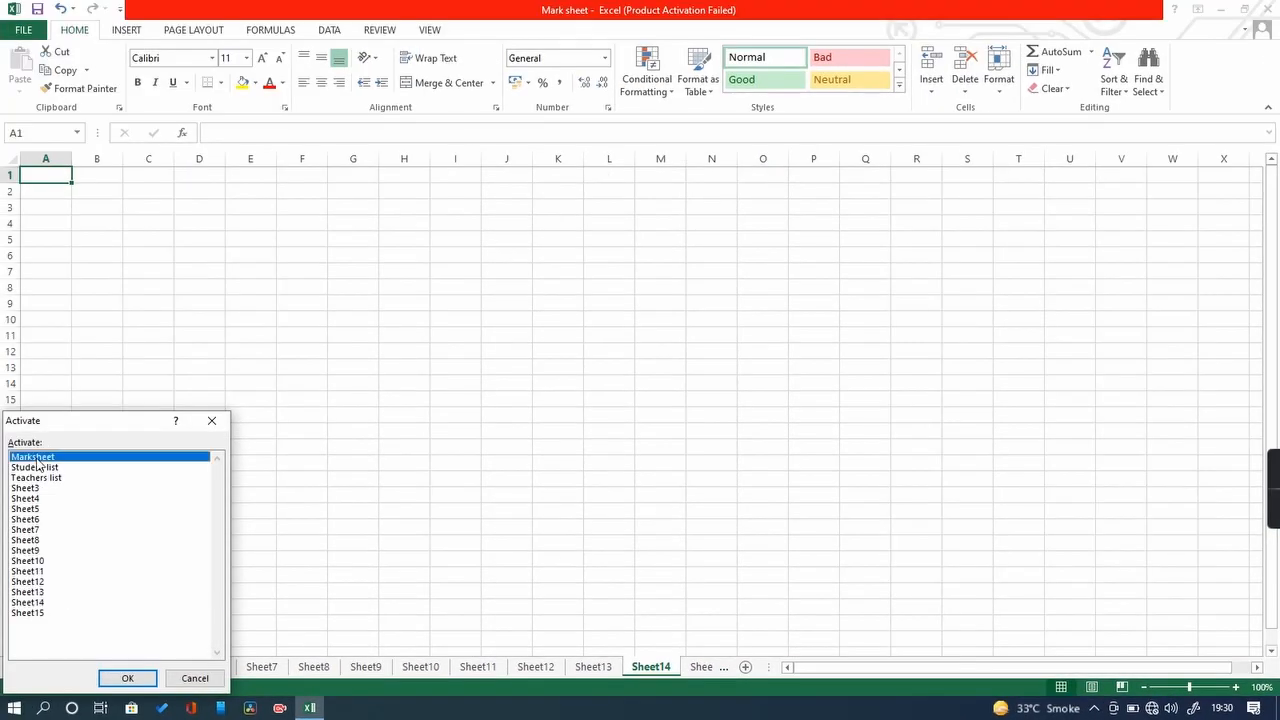
click(131, 678)
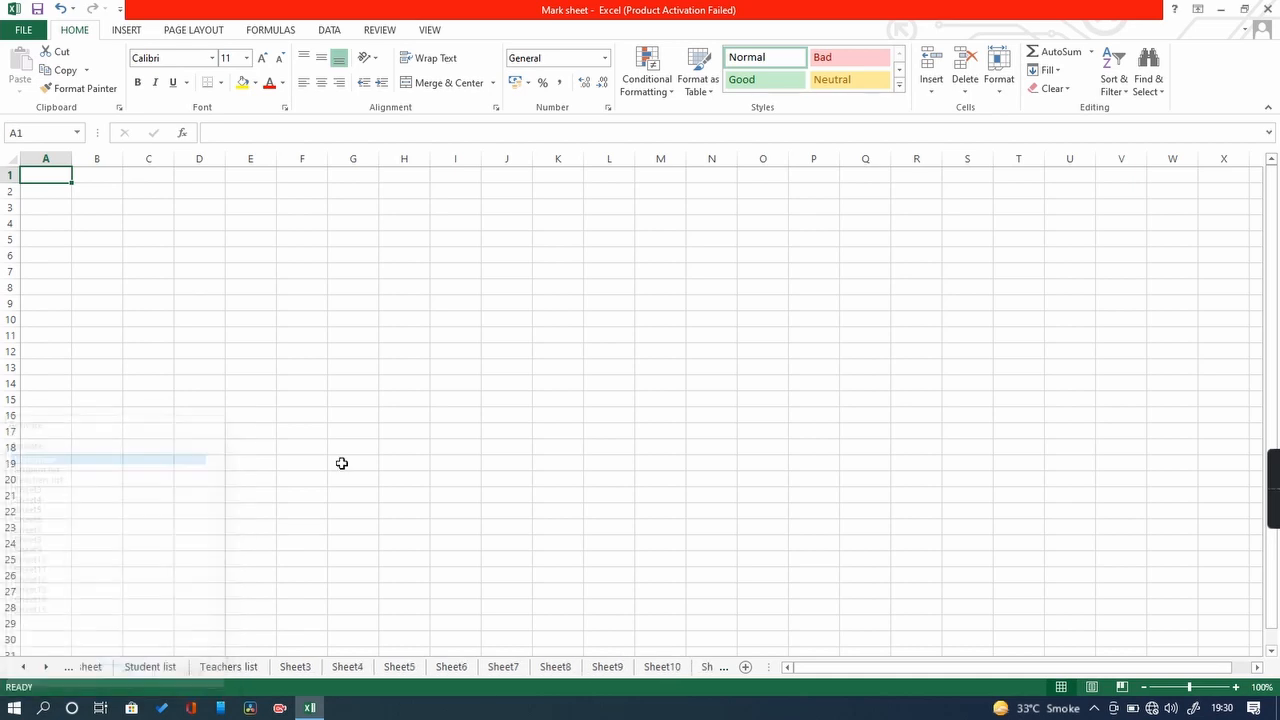
drag(43, 180, 376, 291)
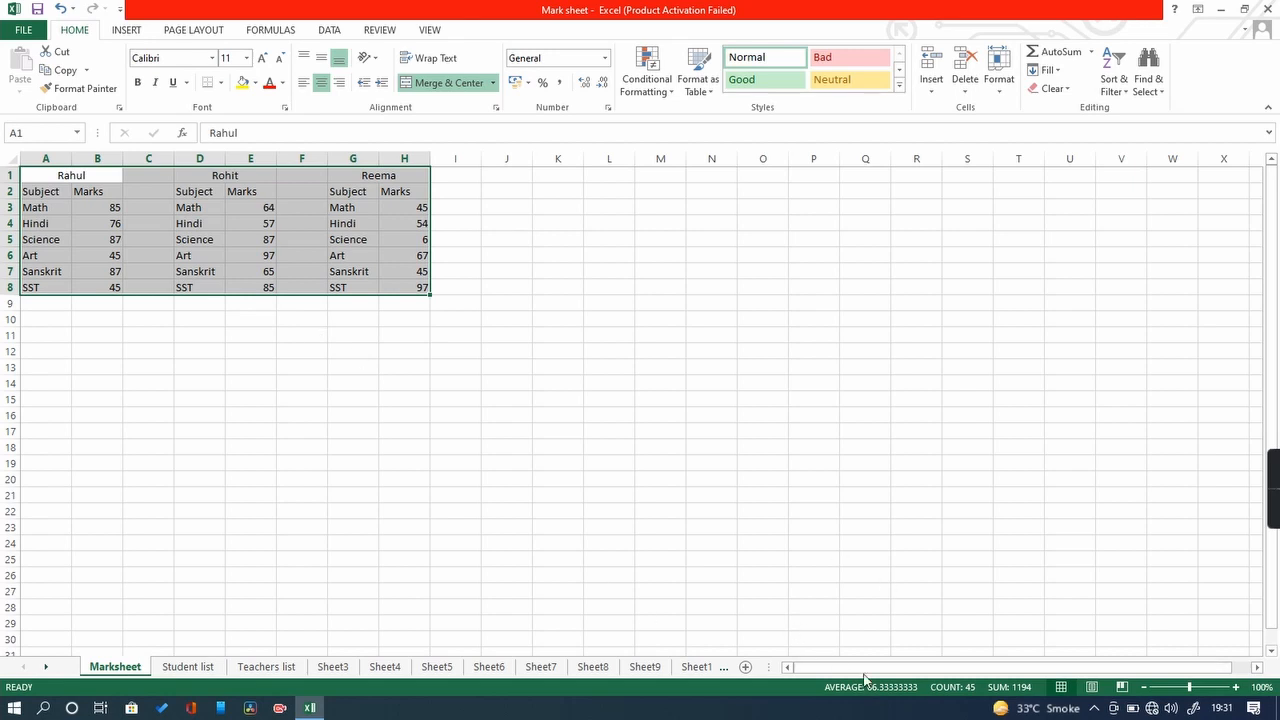
drag(873, 672, 814, 680)
drag(940, 672, 815, 687)
drag(975, 668, 900, 684)
click(1137, 541)
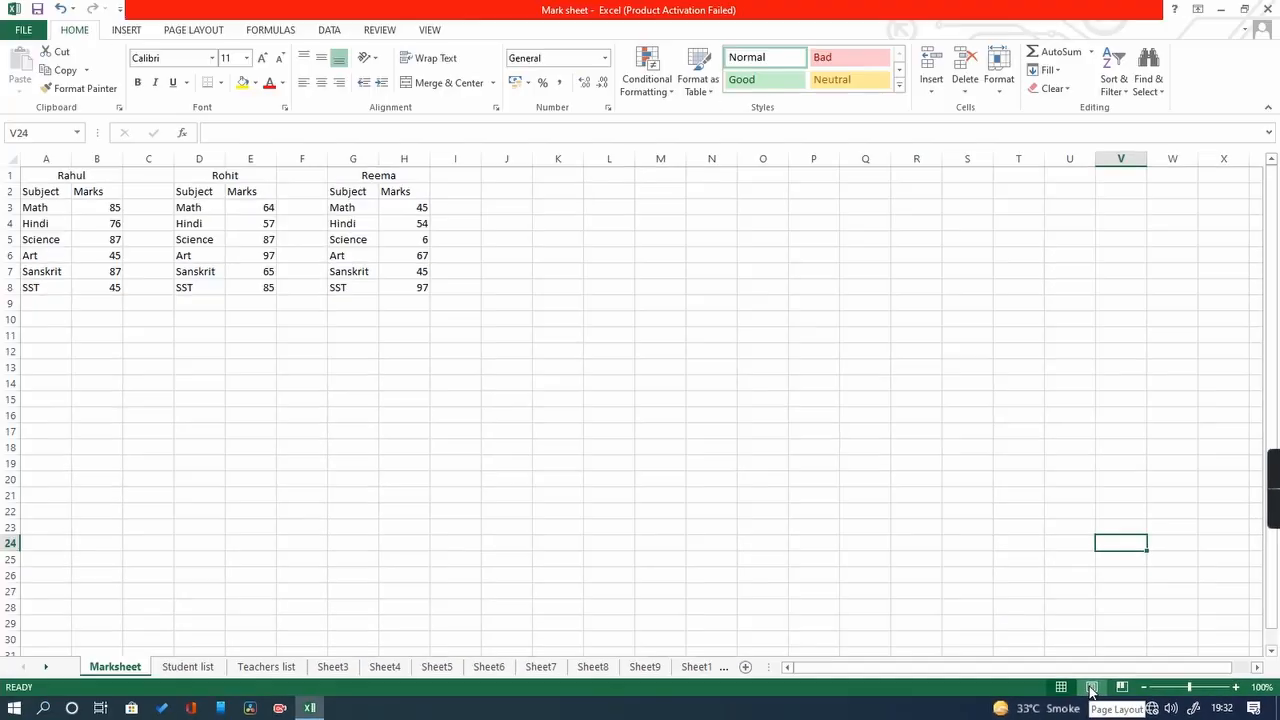
Step: Switch Marksheet to Page Layout view and scroll back to column A
click(1092, 688)
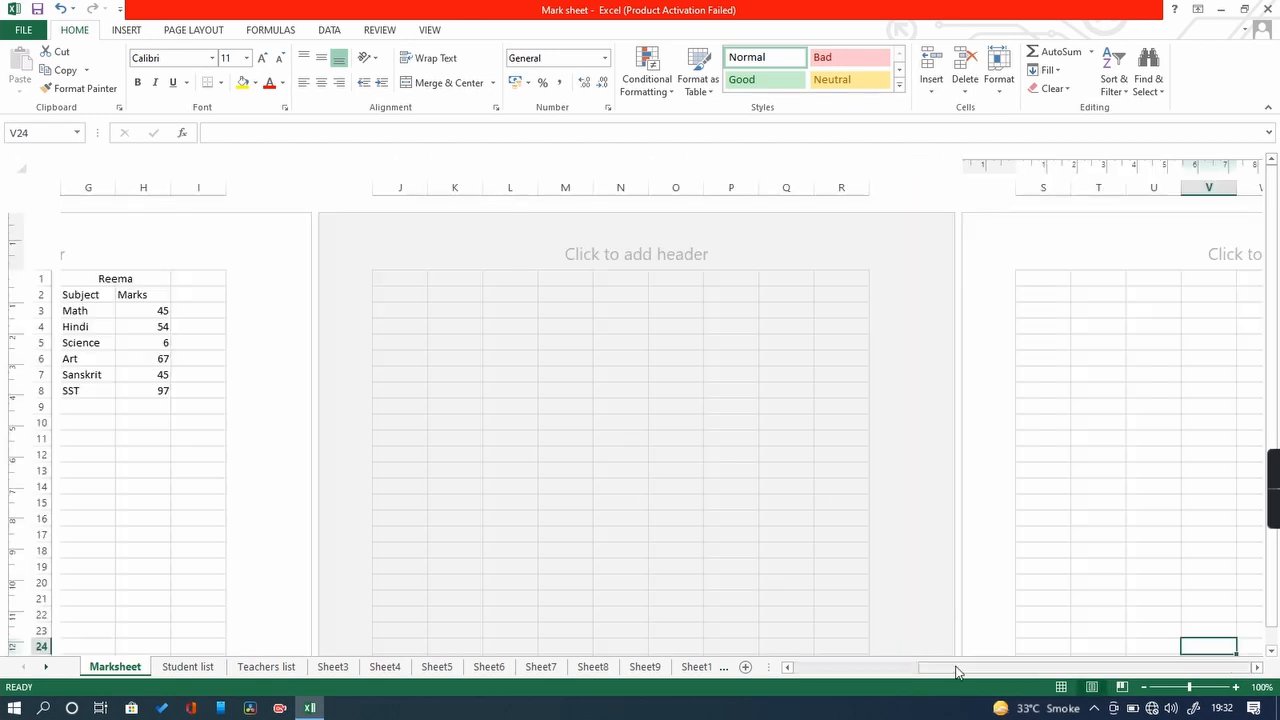
drag(957, 668, 716, 655)
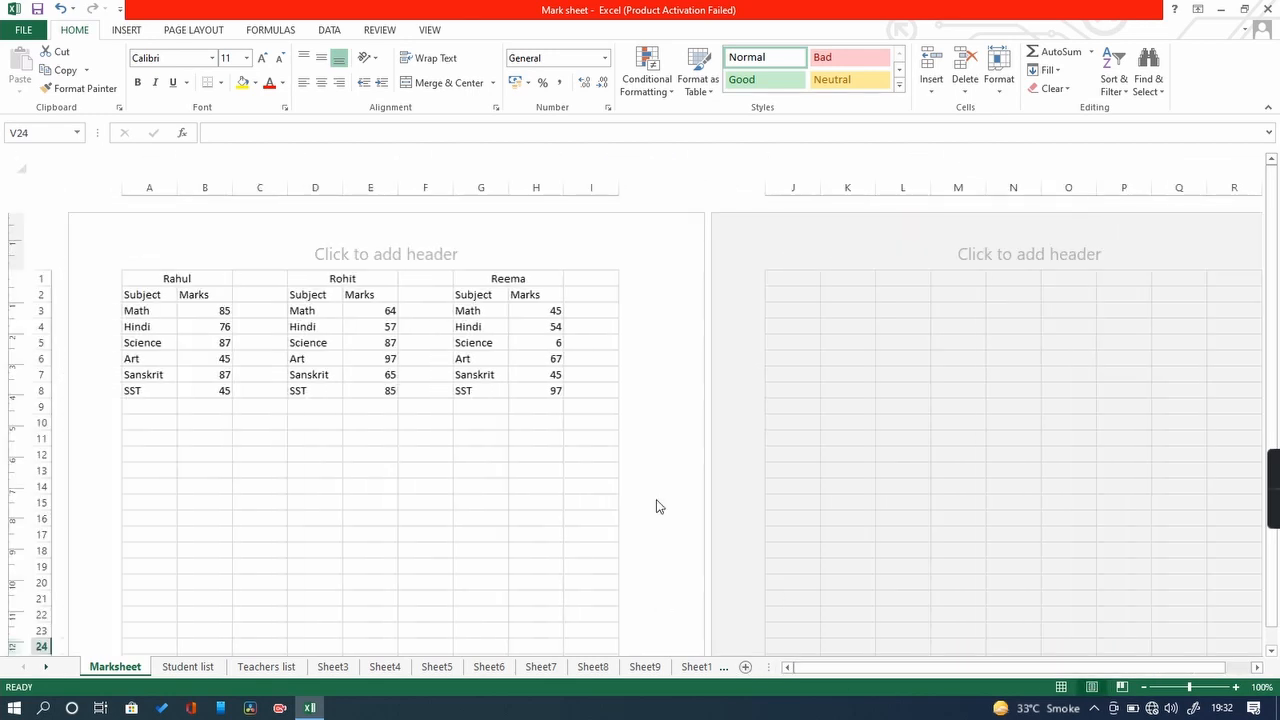
scroll(656, 506, down, 6)
scroll(656, 506, up, 6)
Step: Select A1, the empty range J1:Q17, then A1:I17 to show the page extent
click(147, 280)
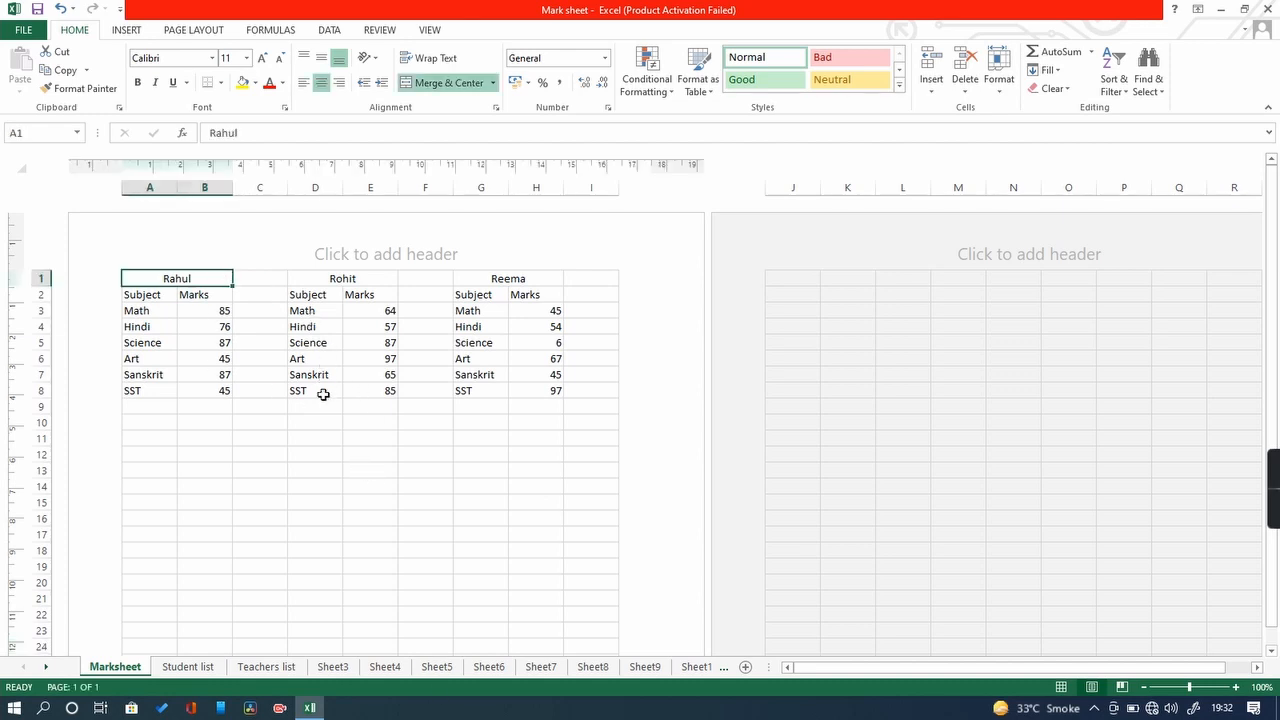
drag(772, 272, 1185, 538)
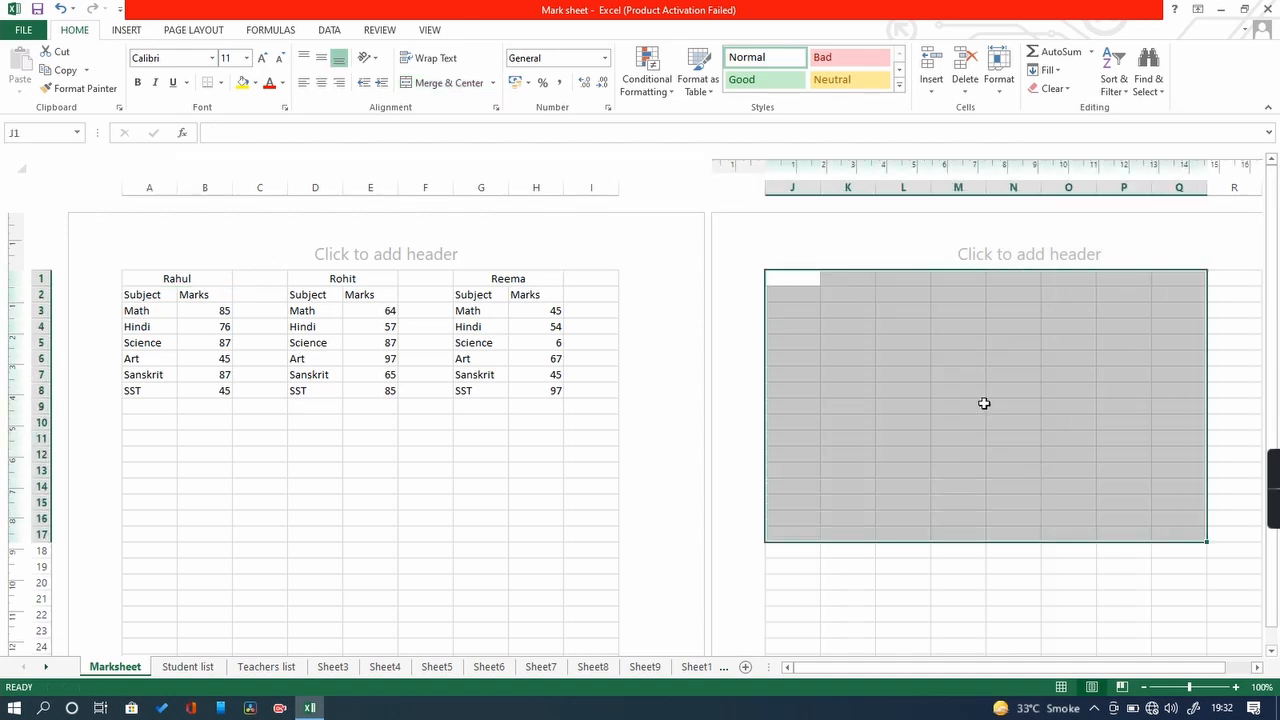
click(954, 354)
click(172, 280)
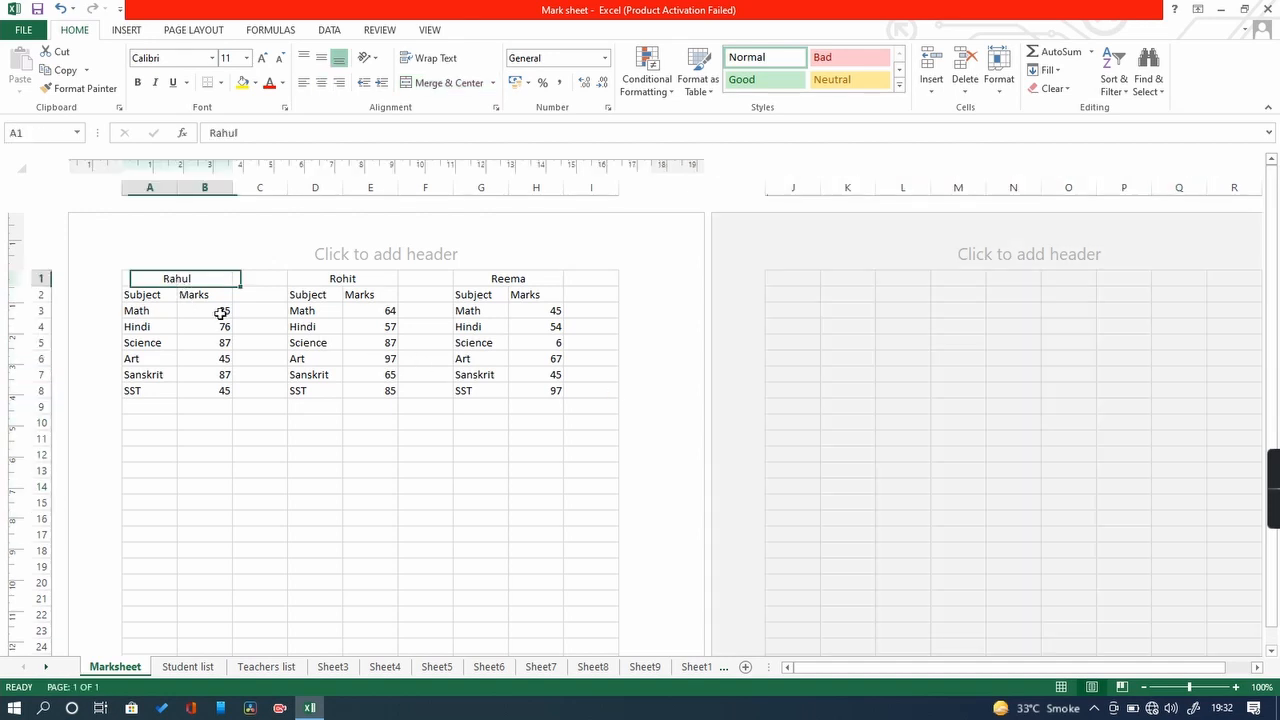
drag(220, 313, 582, 537)
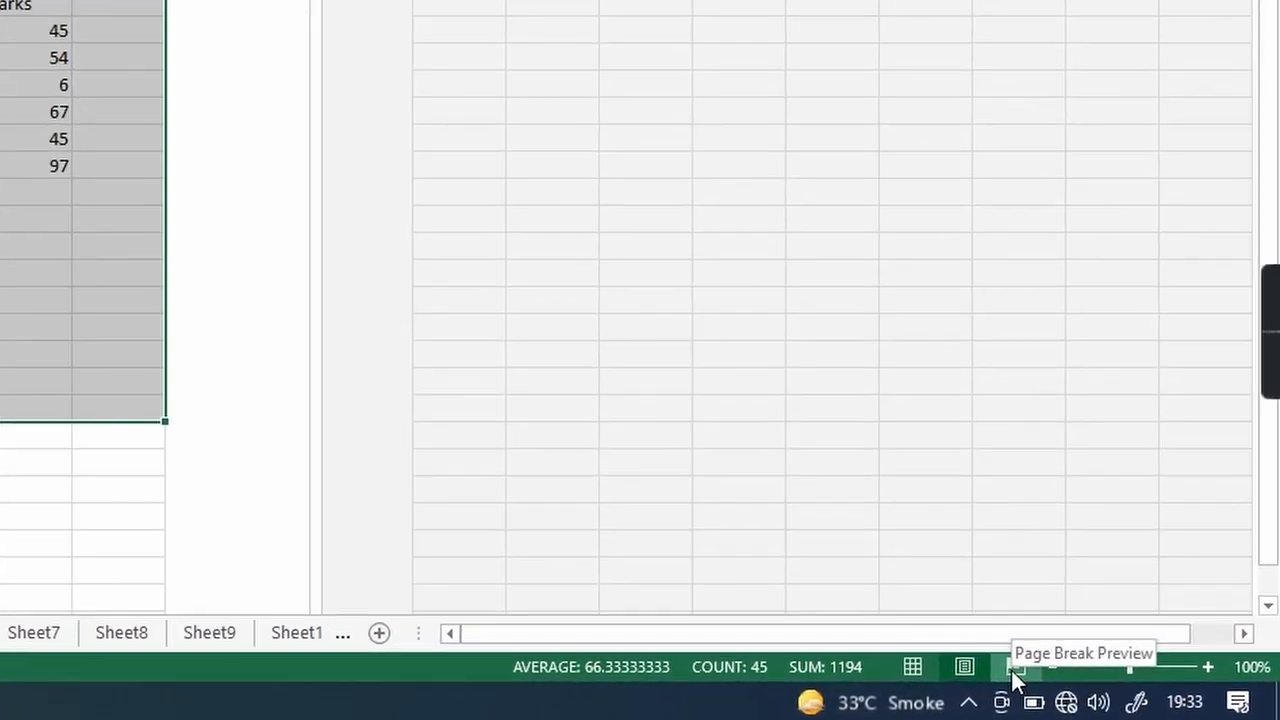
Step: Go from Normal view to Page Break Preview and zoom in to 100%
click(915, 668)
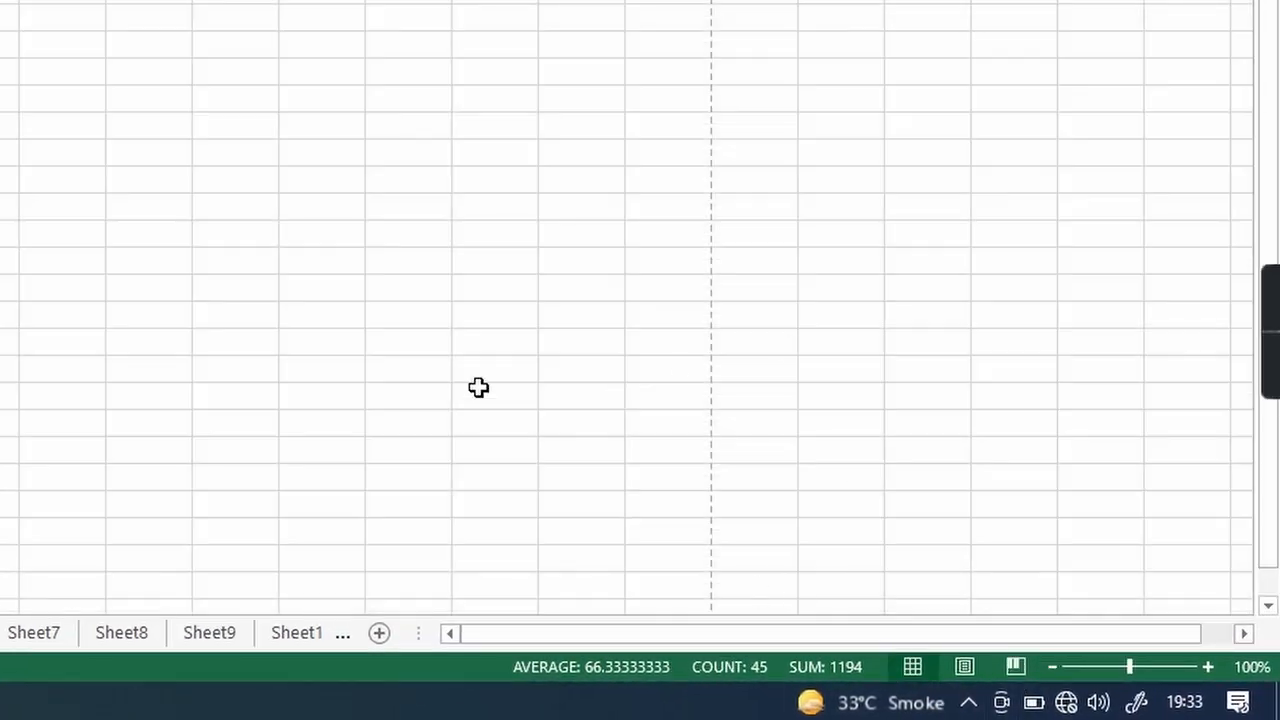
click(457, 322)
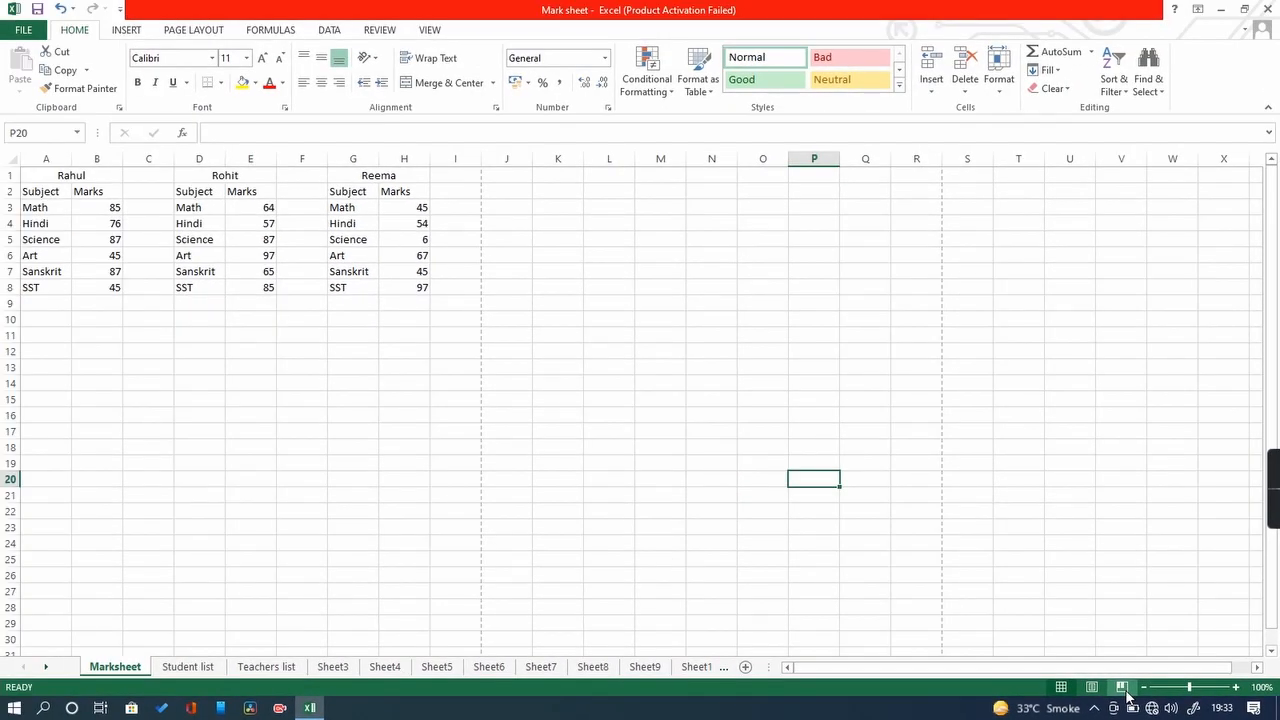
click(1122, 688)
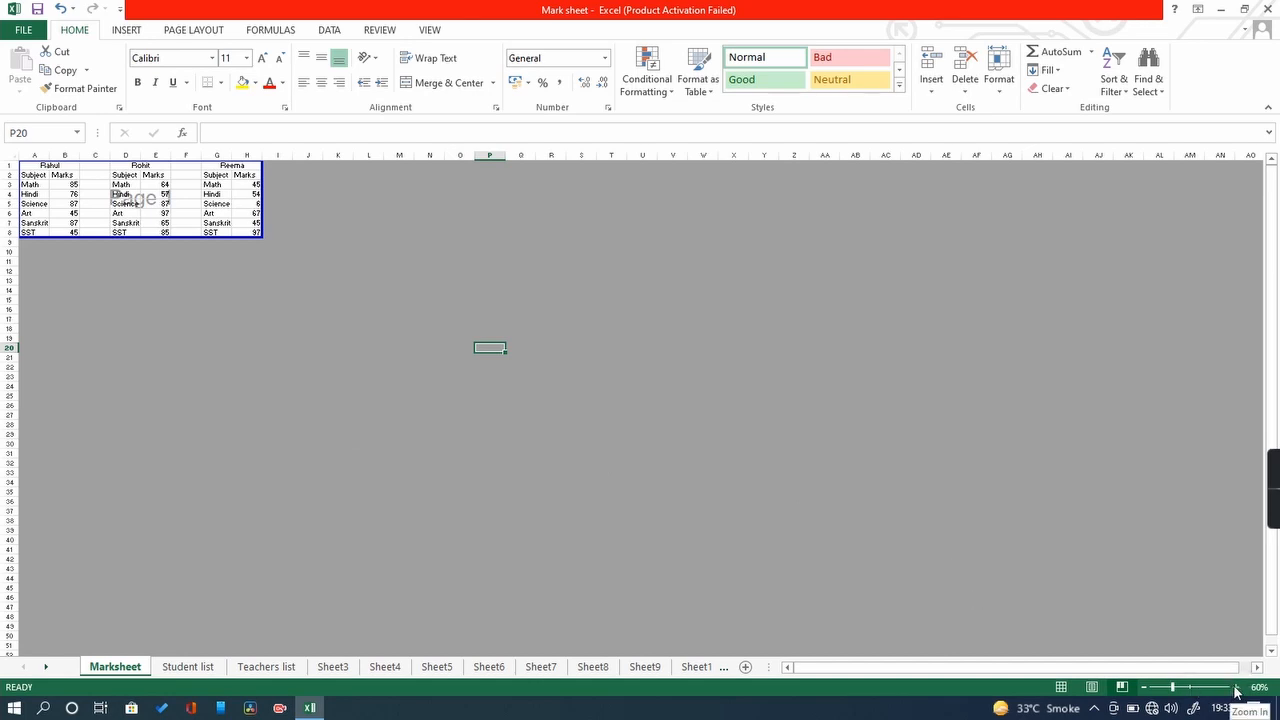
click(1236, 687)
click(1236, 687)
click(1236, 687)
click(1236, 687)
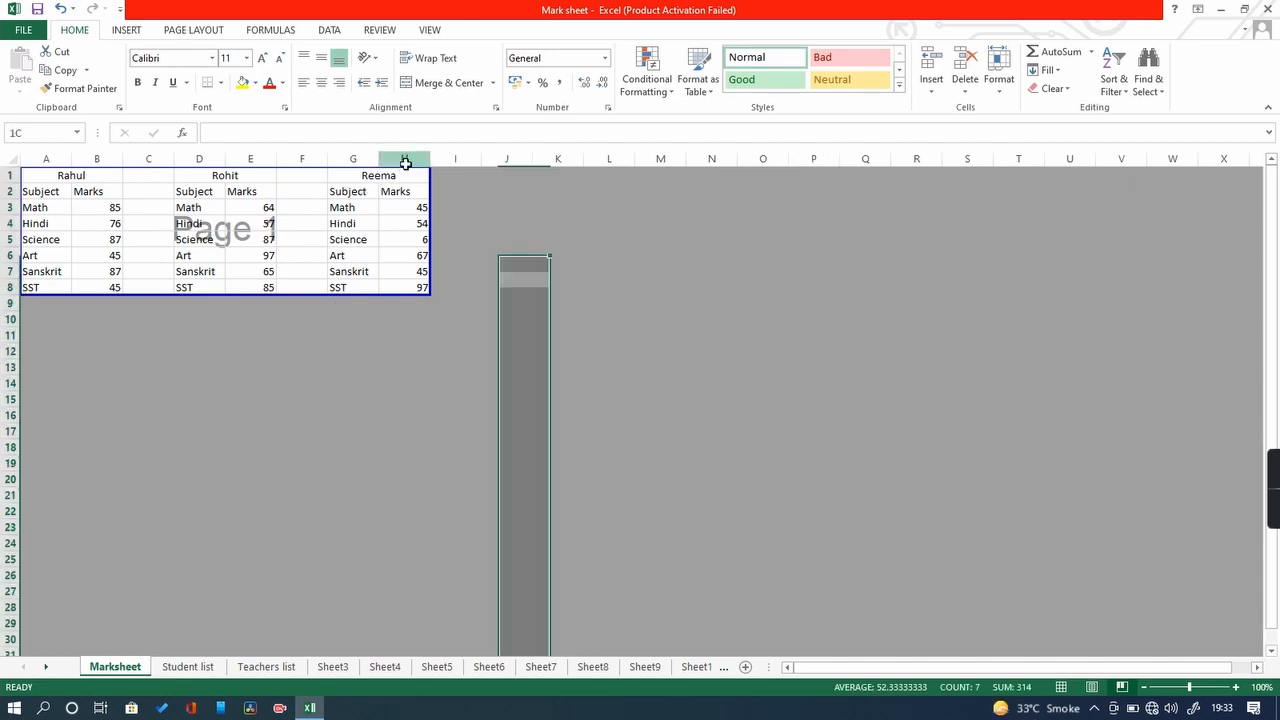
Step: Select column H and row 8 to check the Page 1 boundary
click(404, 159)
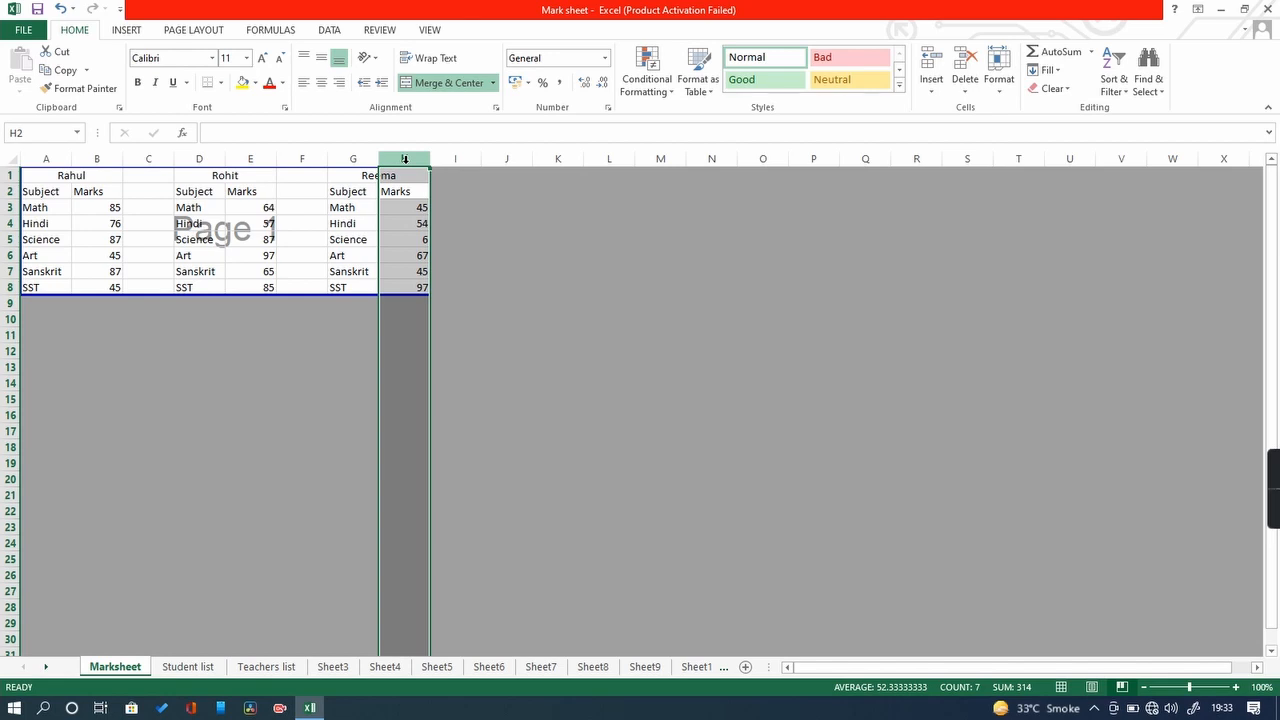
click(500, 335)
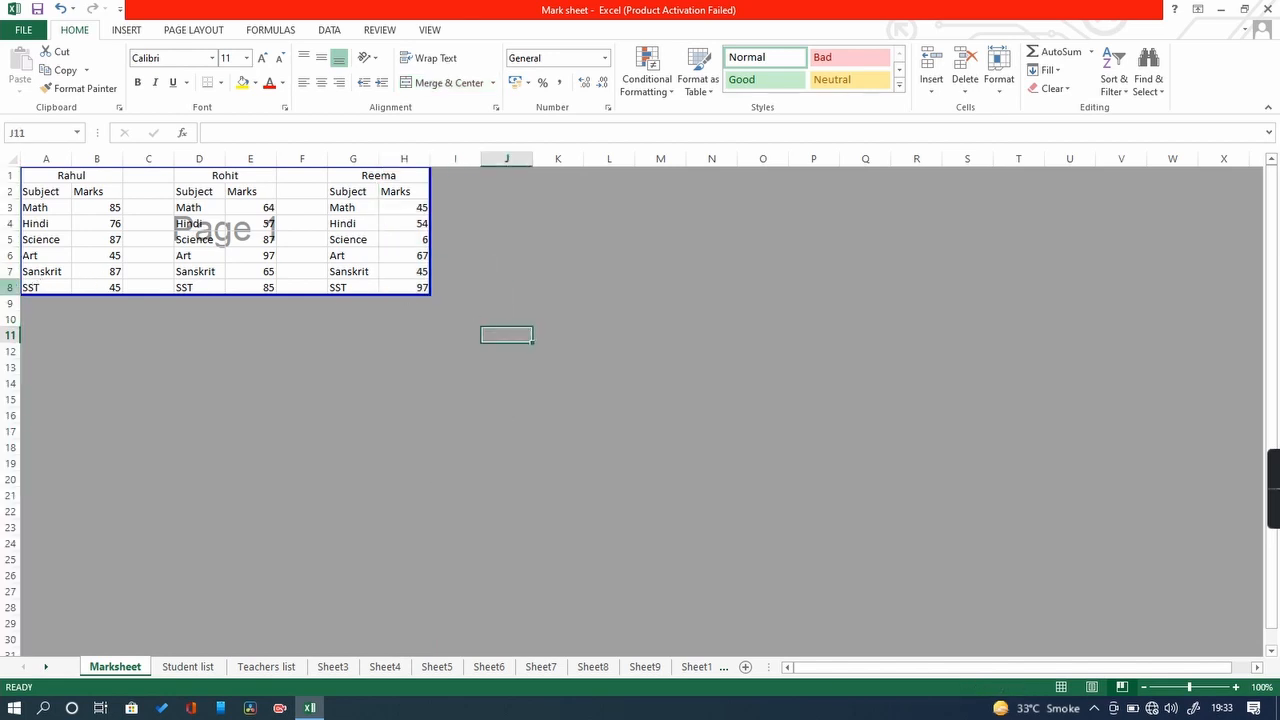
click(402, 159)
click(456, 274)
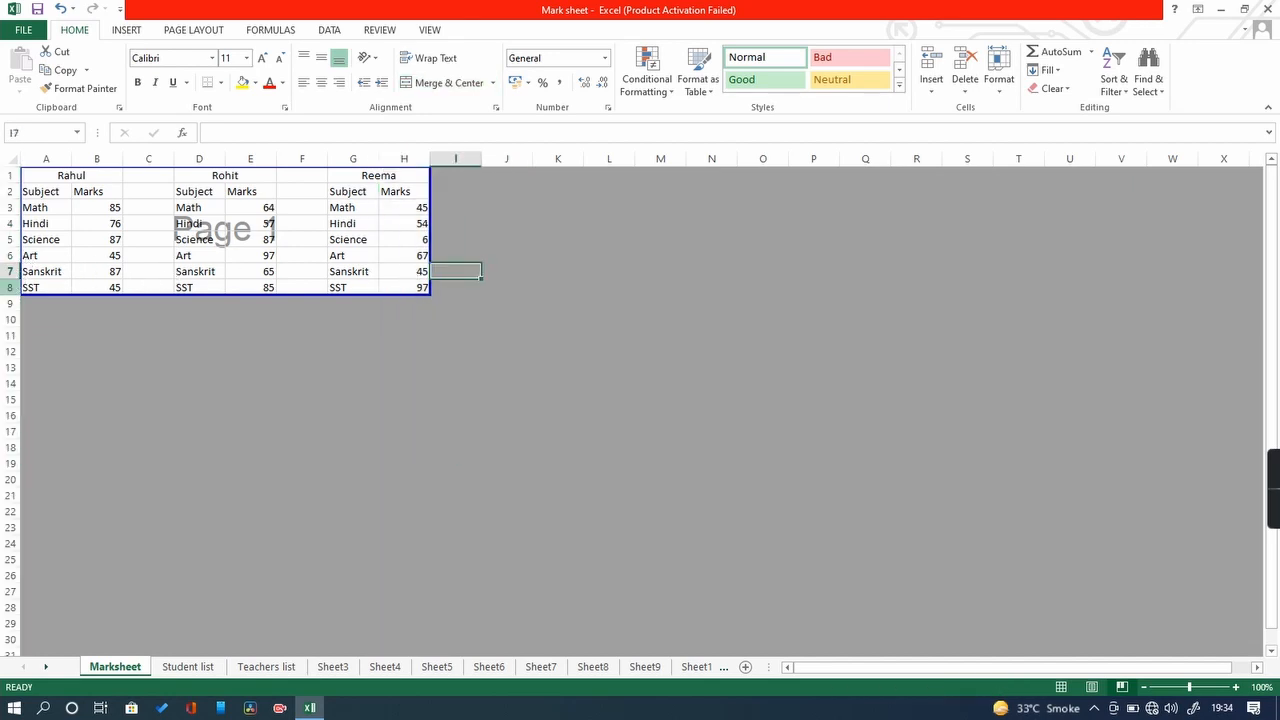
click(12, 287)
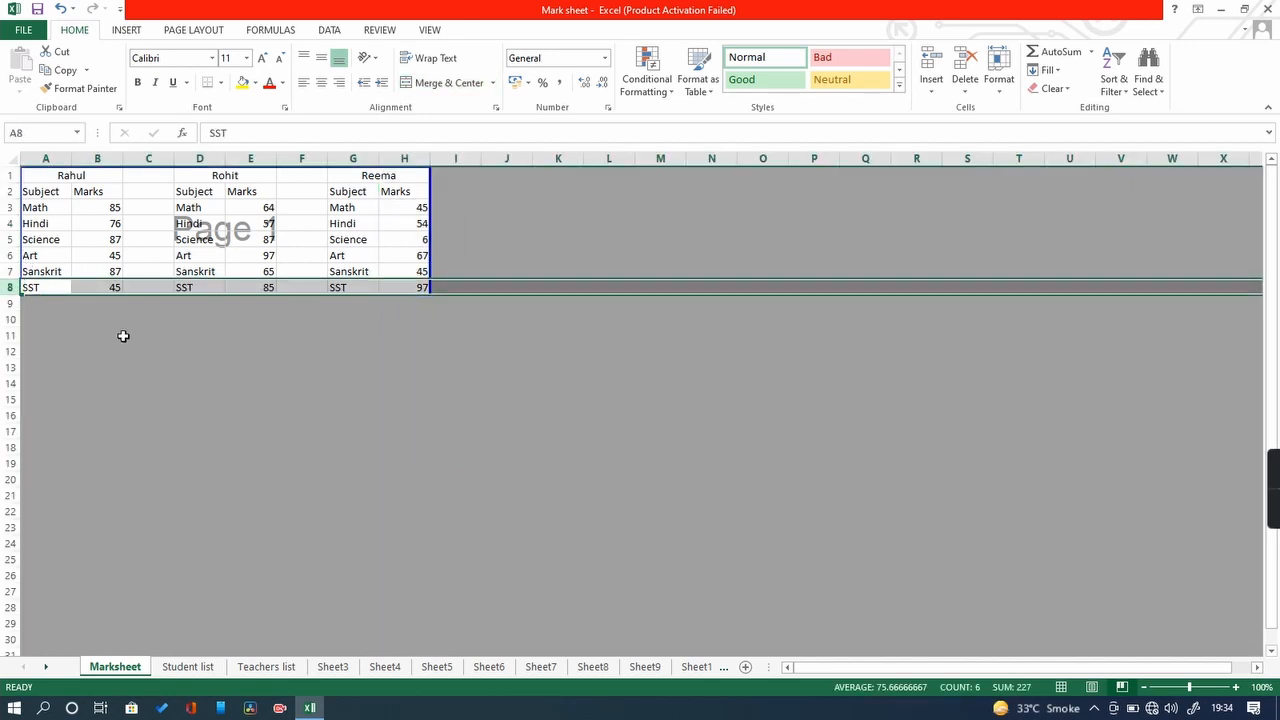
click(352, 350)
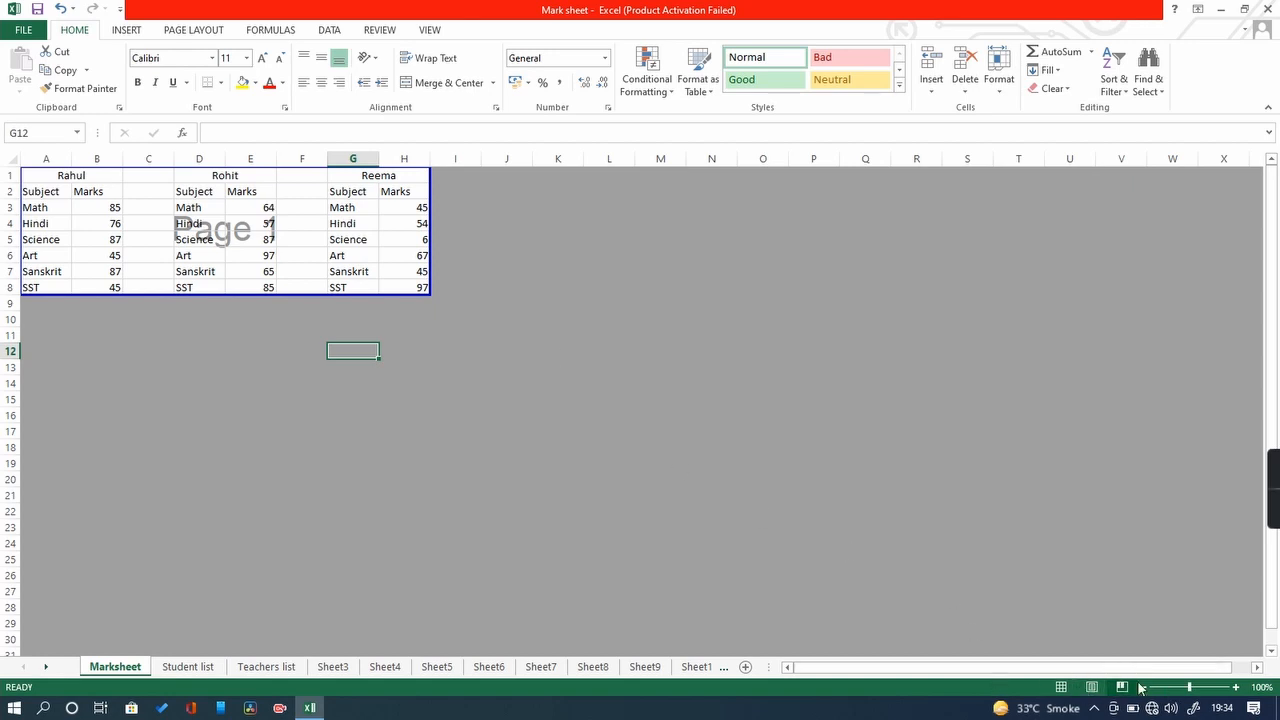
Step: Switch to Normal view, type a new student's first name into K15, and reselect K15
click(1061, 688)
click(700, 544)
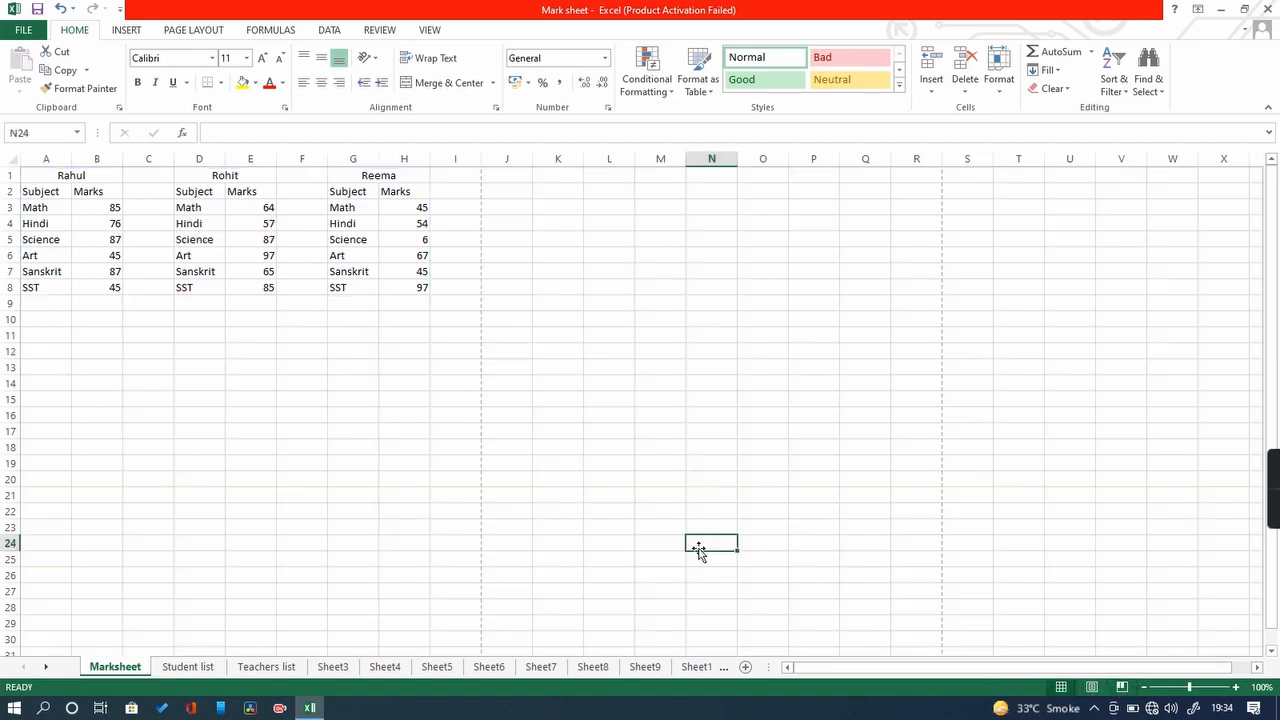
click(554, 401)
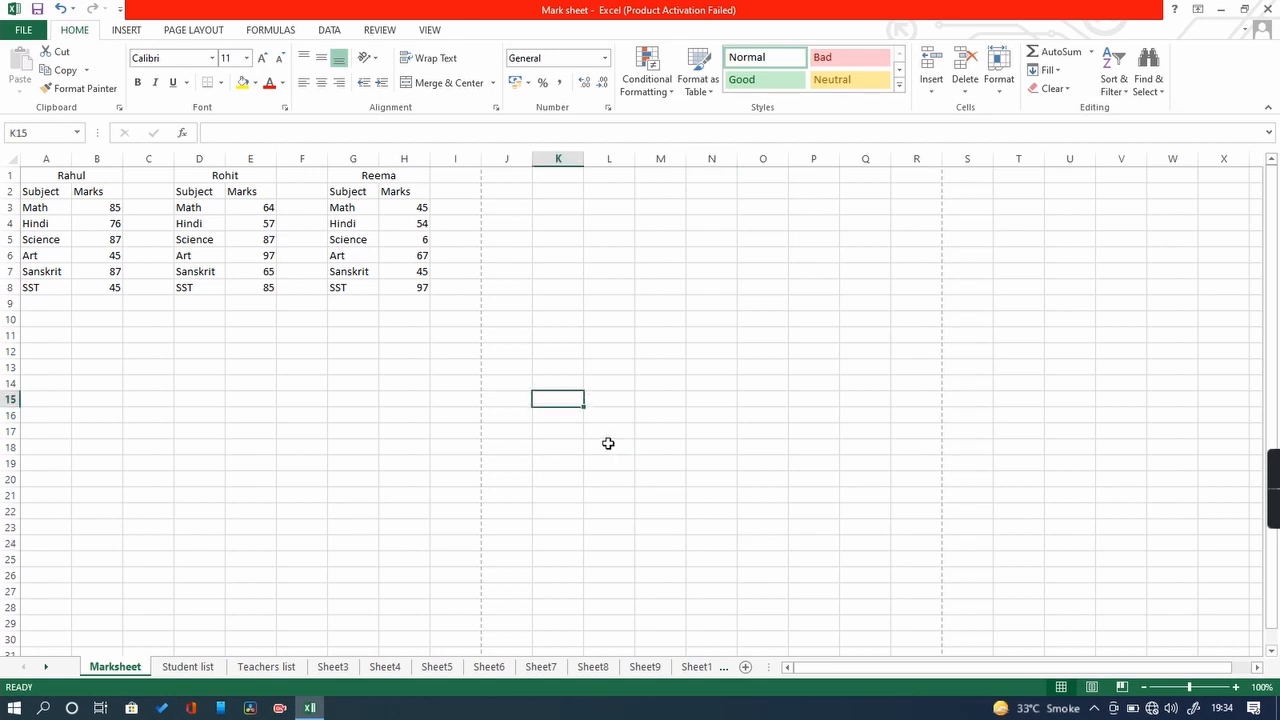
text(Shubham)
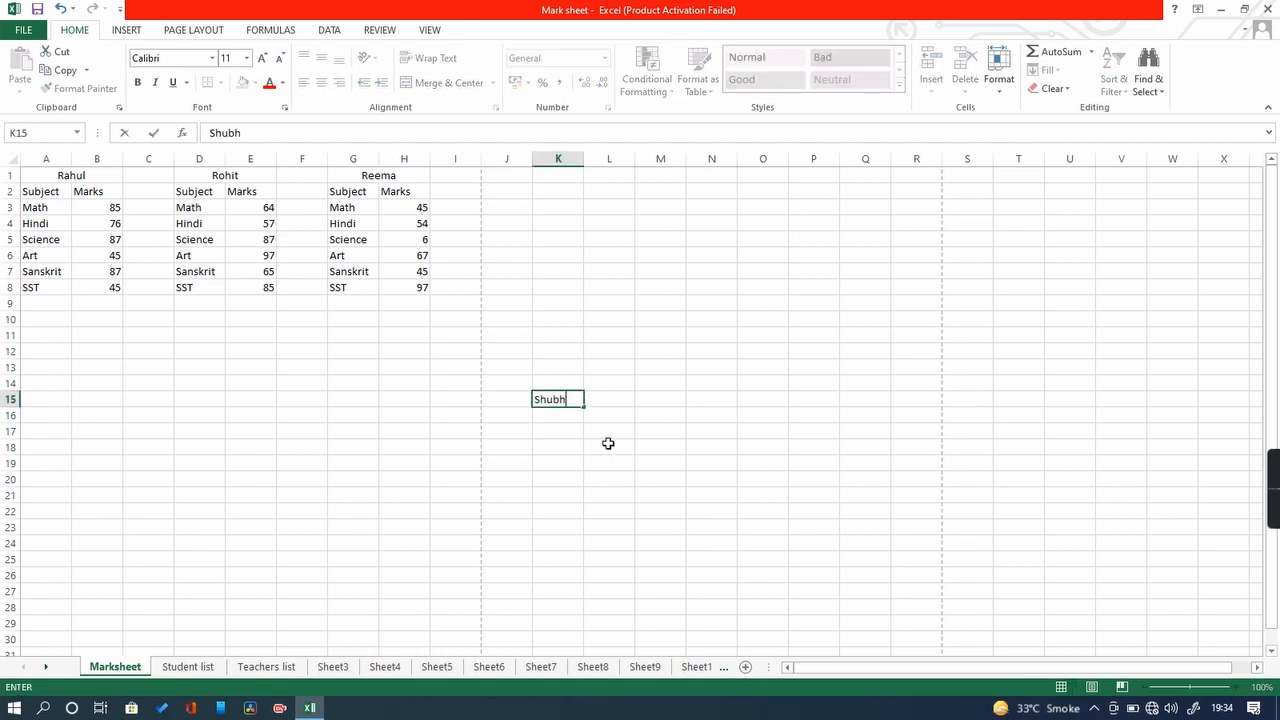
key(Return)
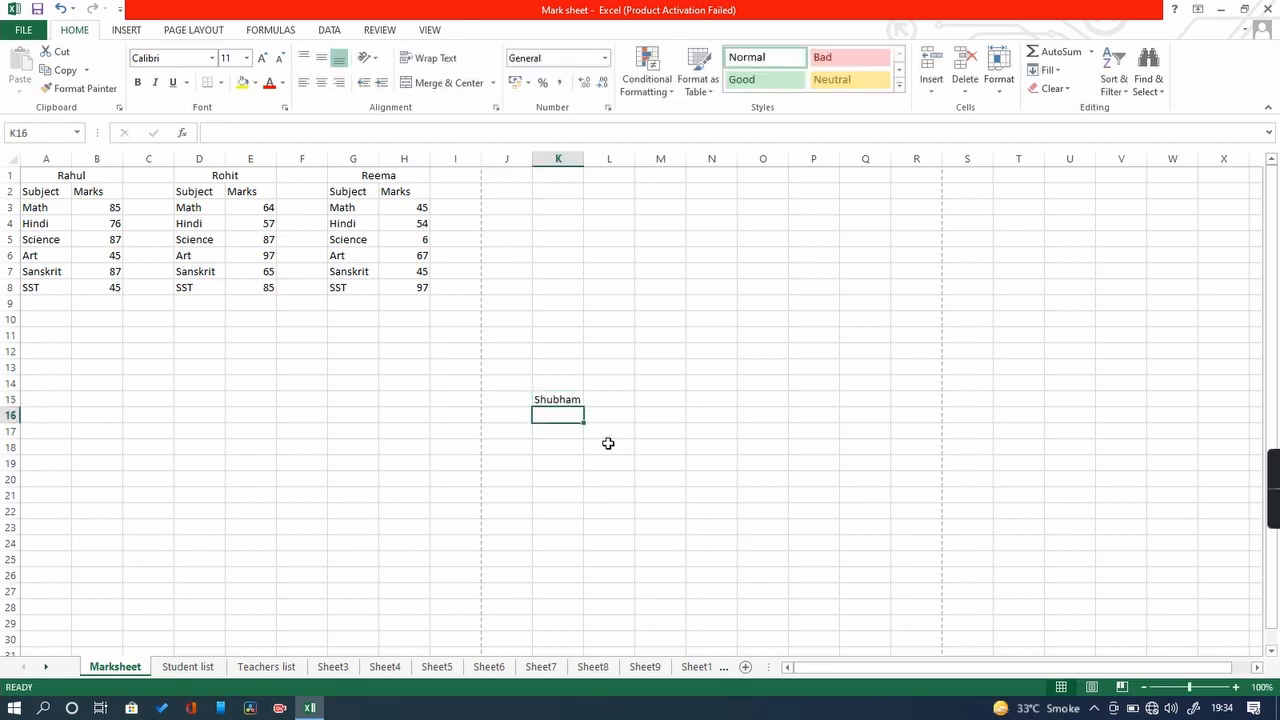
click(558, 399)
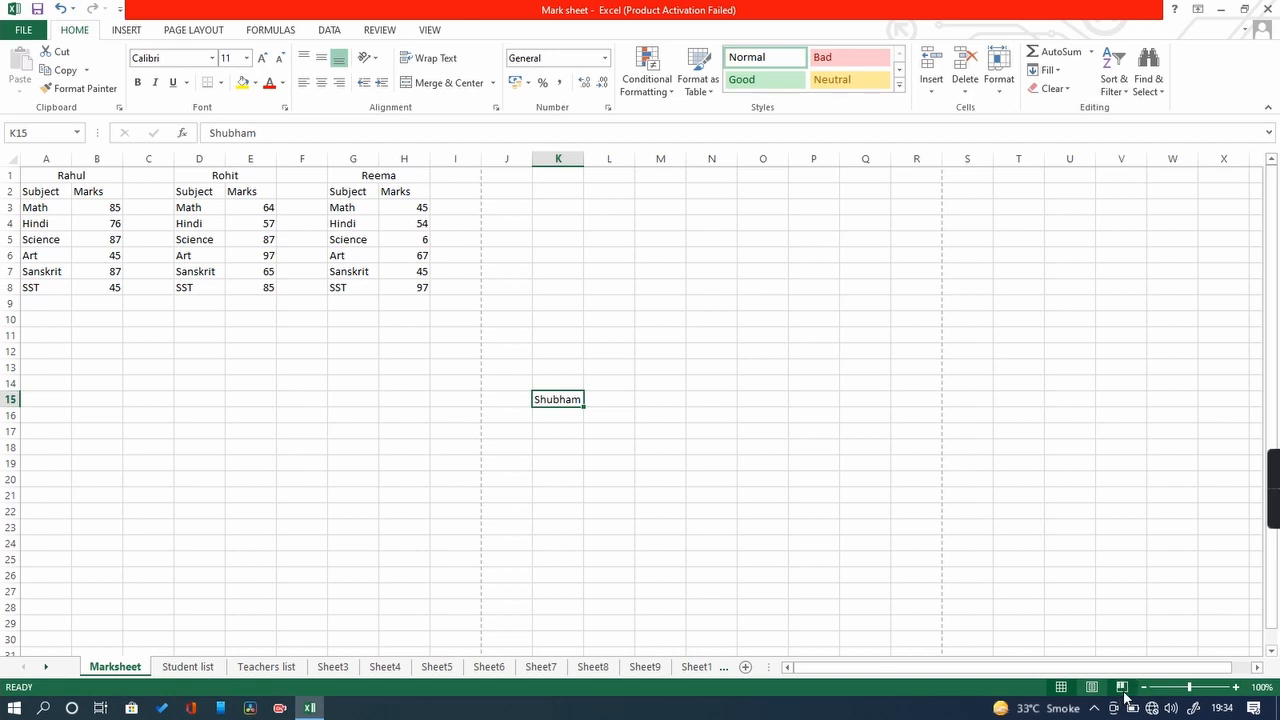
click(1121, 687)
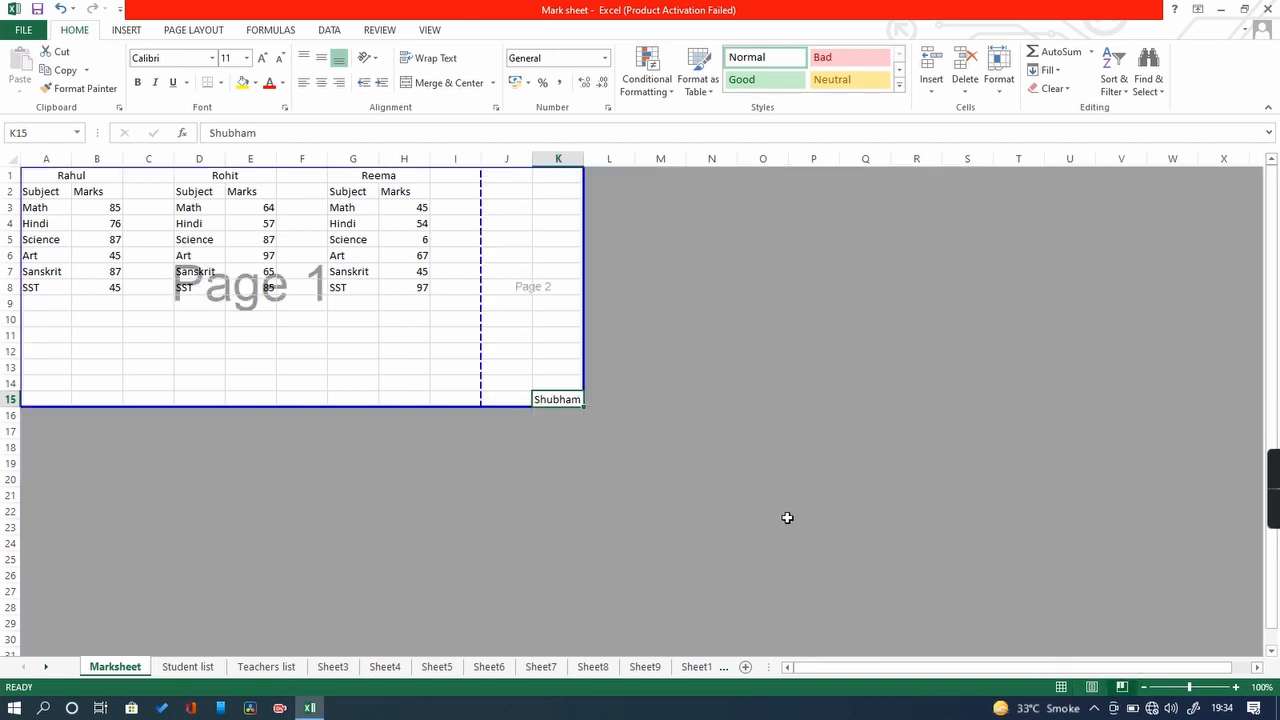
click(860, 354)
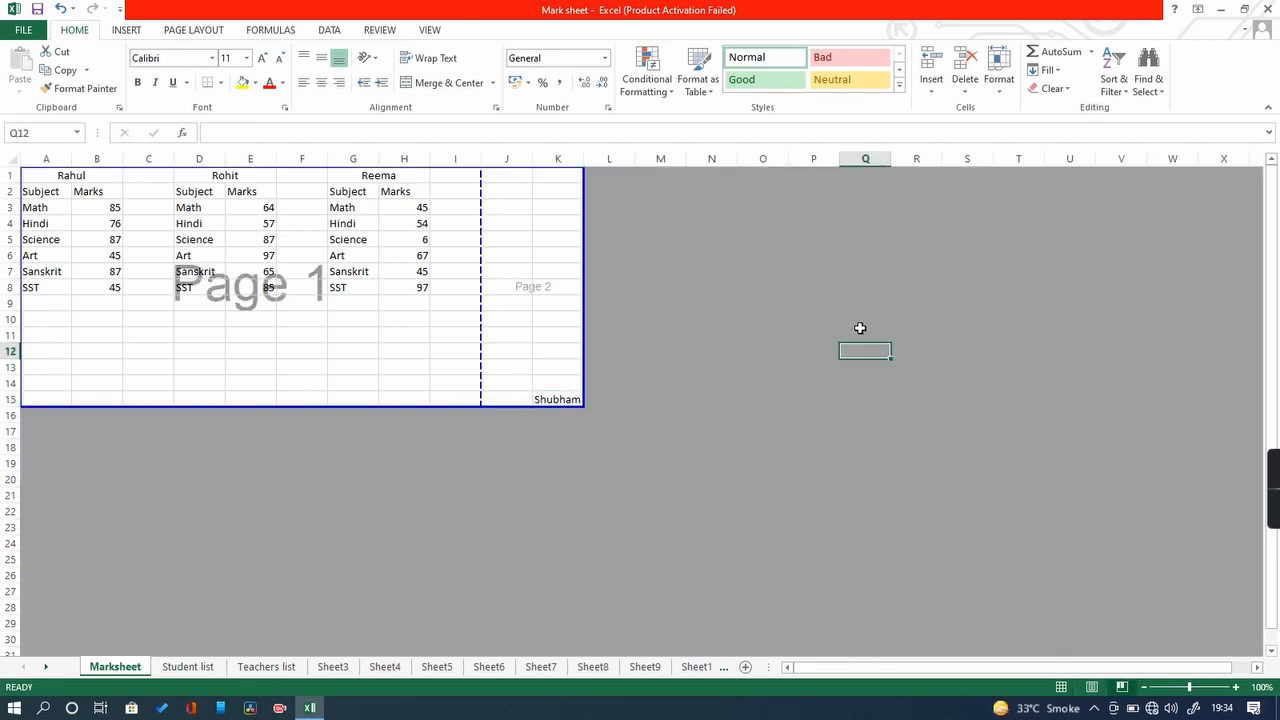
click(564, 400)
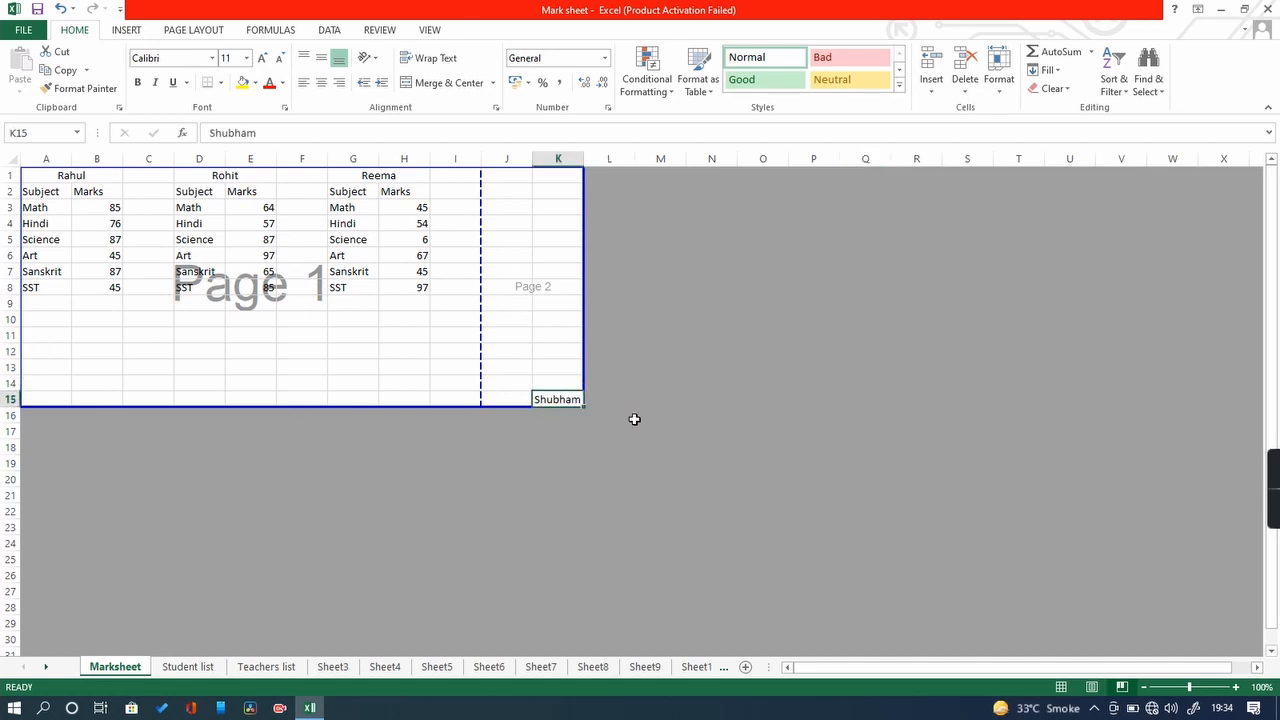
mouse_move(1272, 498)
click(527, 287)
click(545, 290)
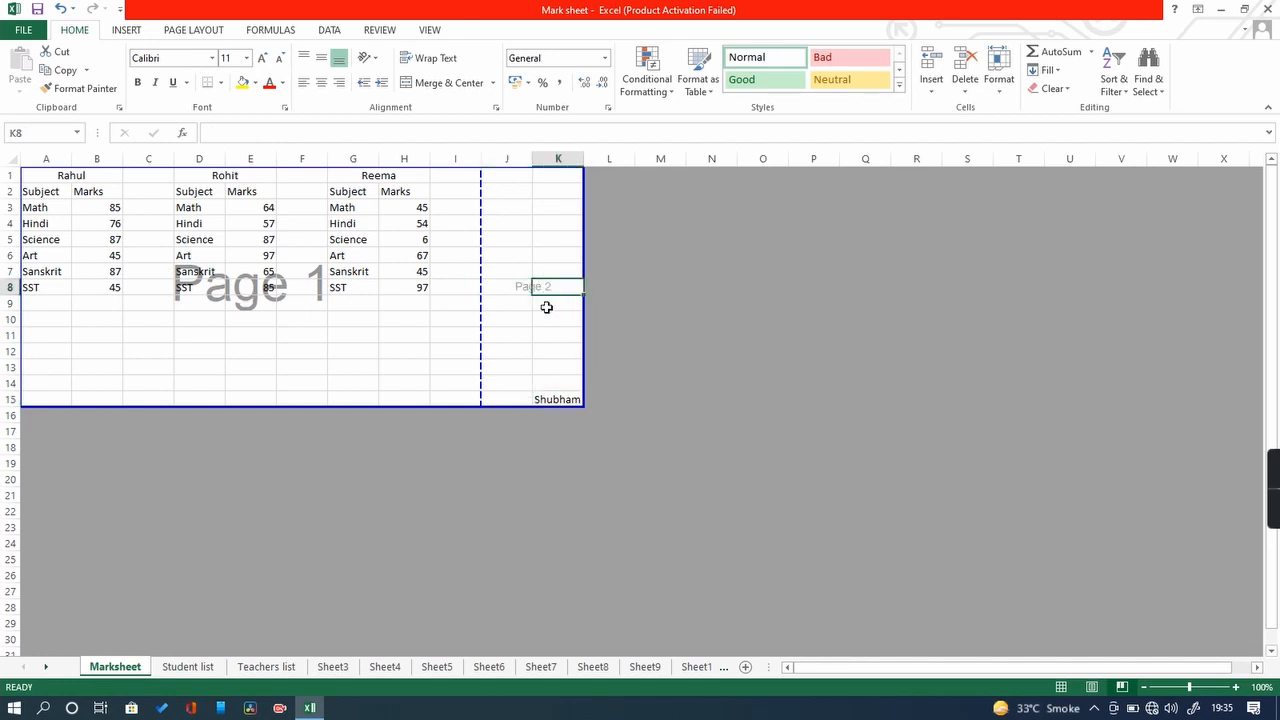
click(550, 304)
click(560, 366)
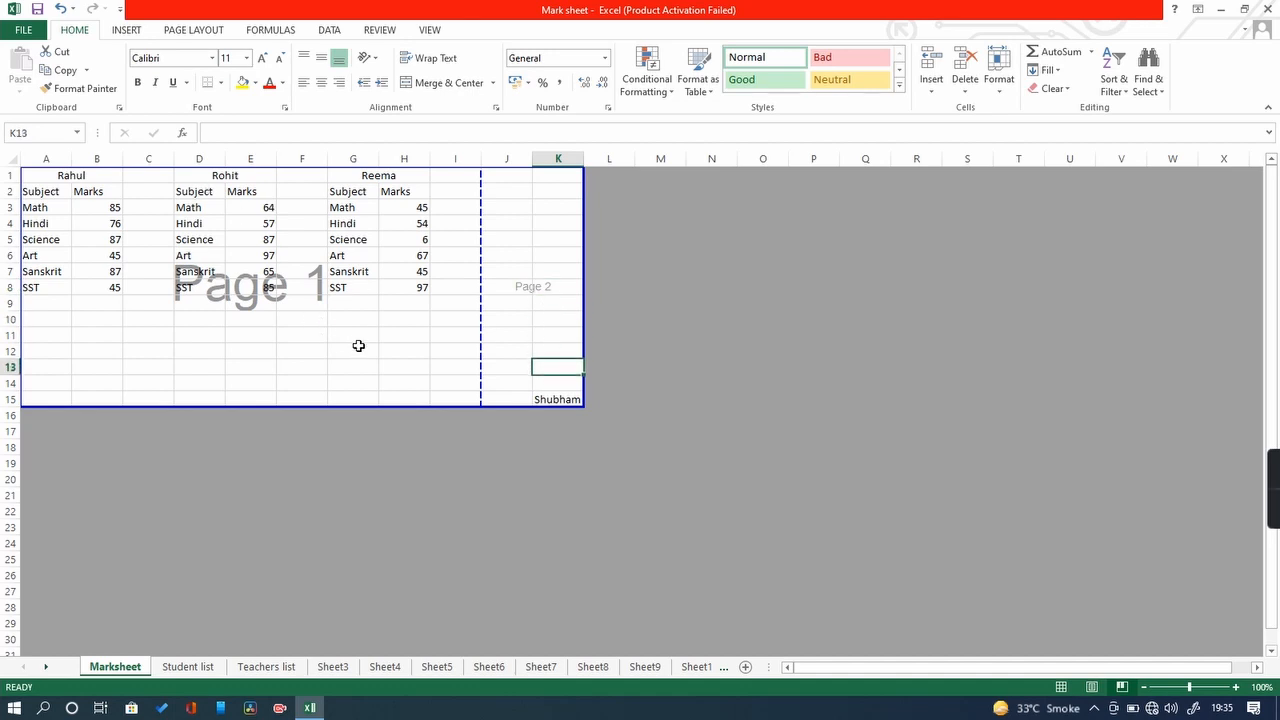
drag(40, 175, 456, 401)
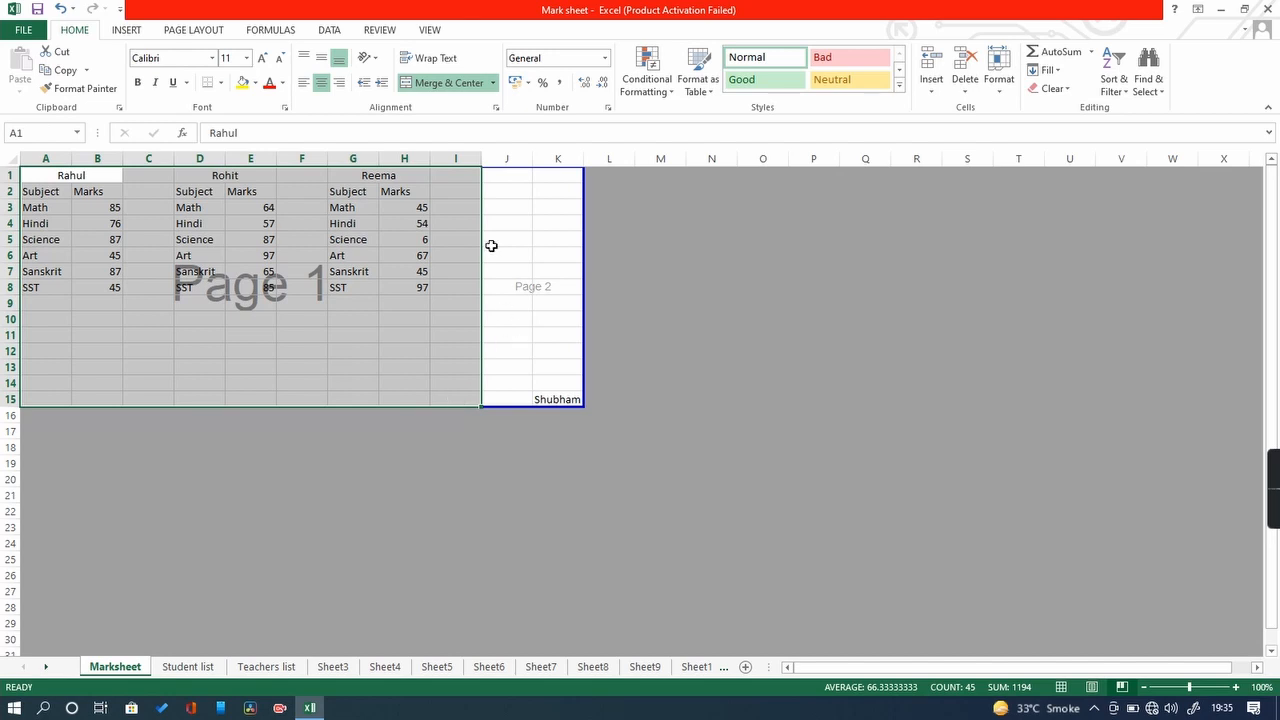
drag(517, 177, 569, 397)
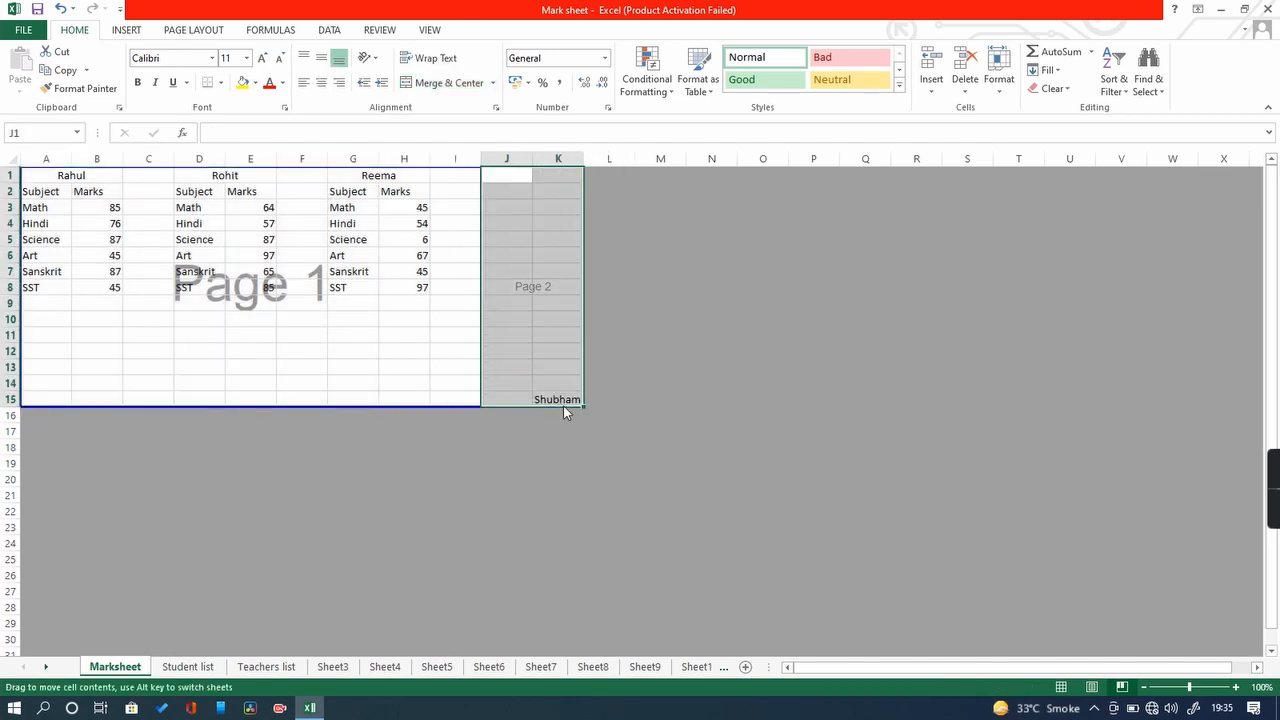
click(563, 403)
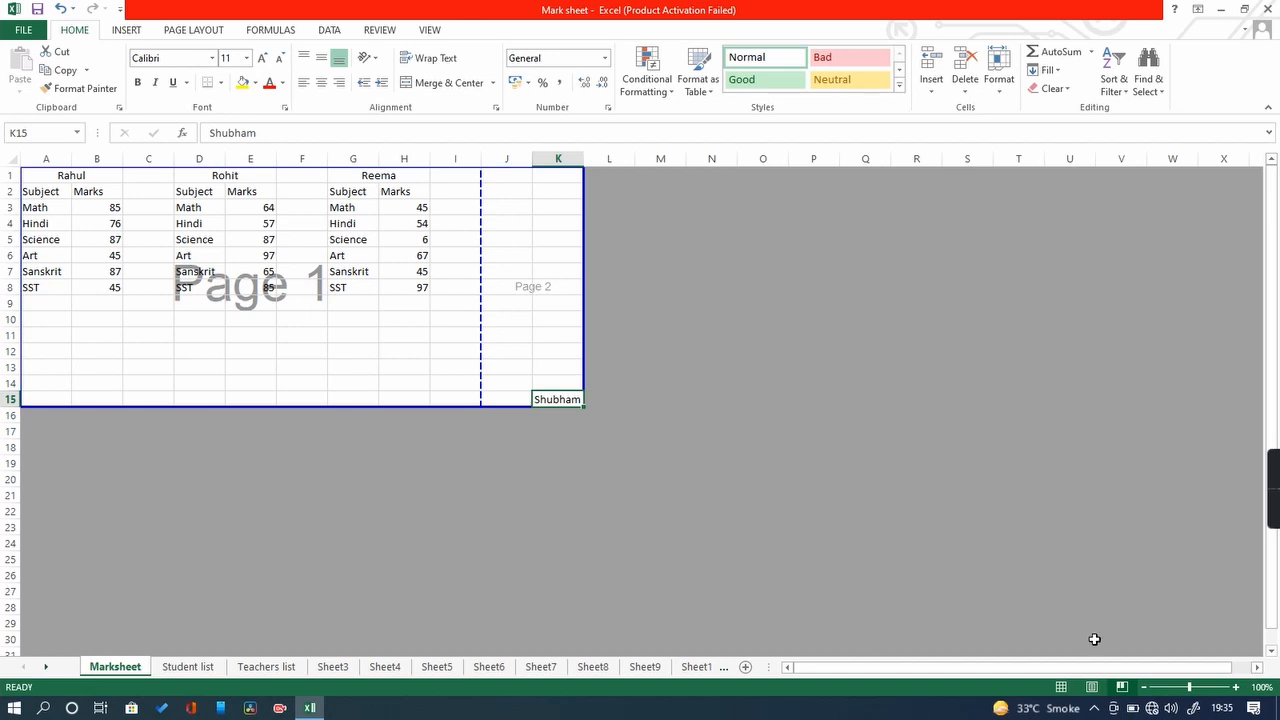
click(1060, 688)
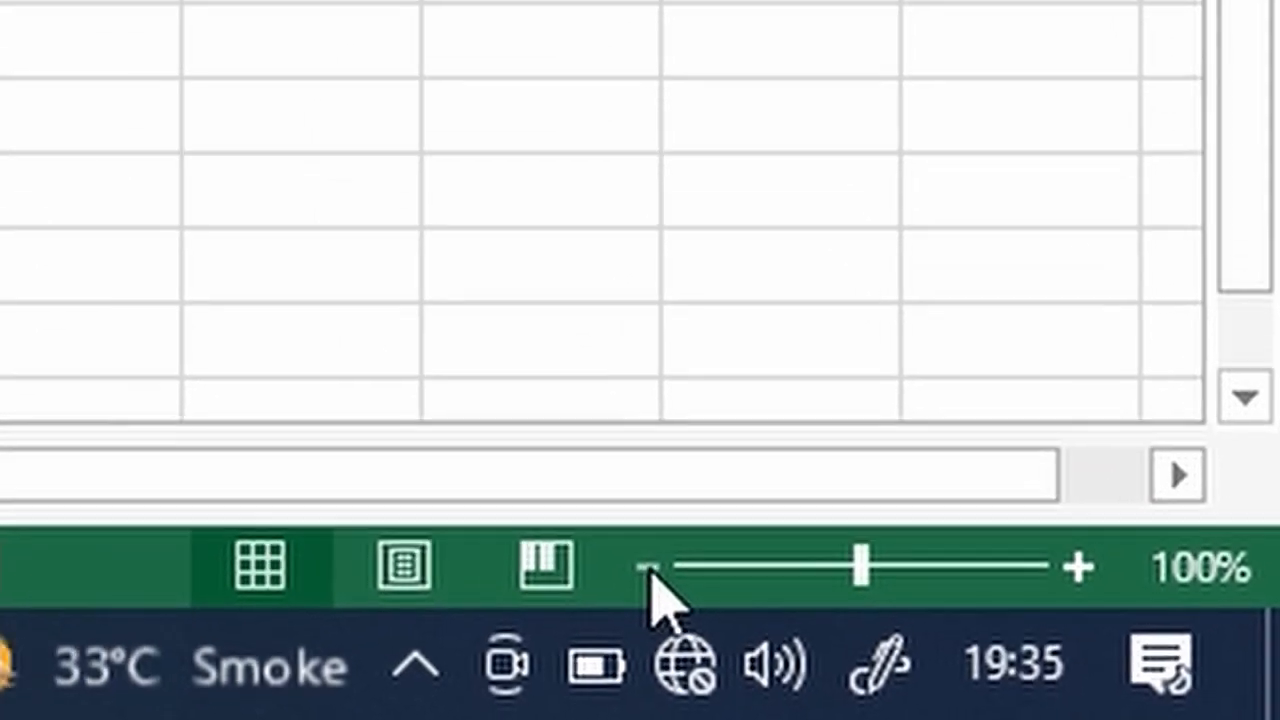
click(645, 568)
click(645, 568)
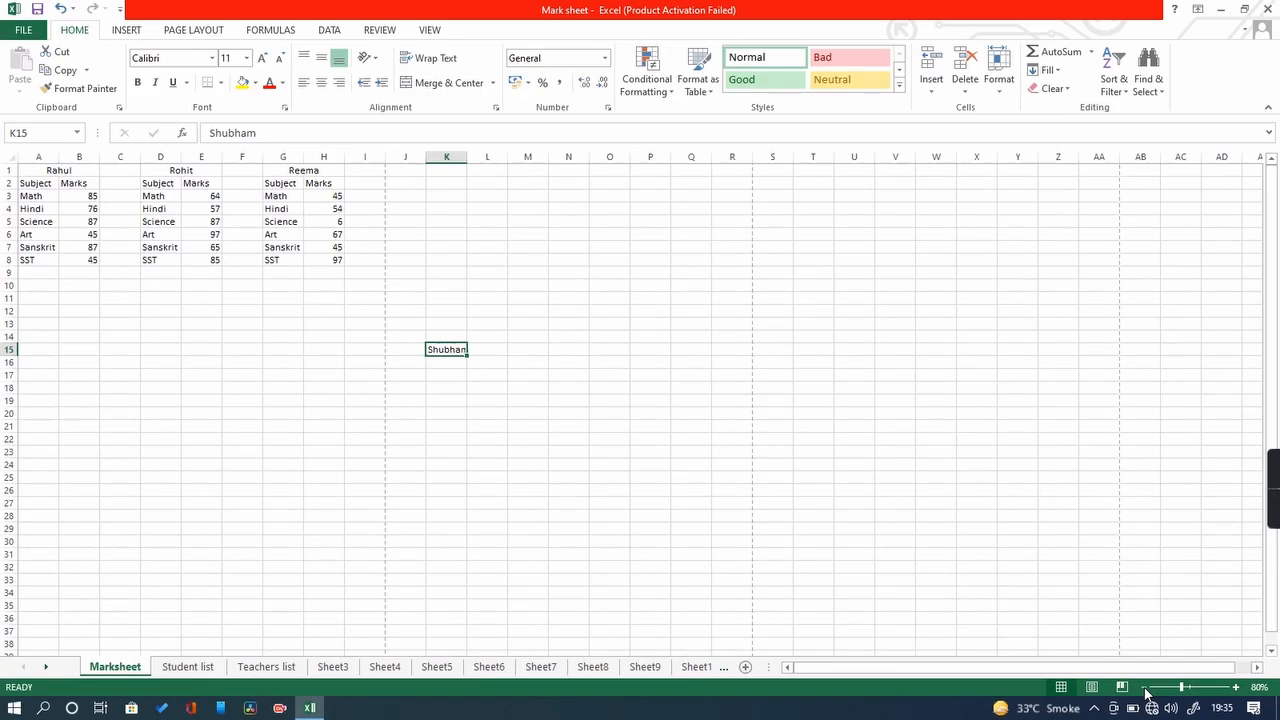
click(1237, 688)
click(1237, 688)
click(1237, 688)
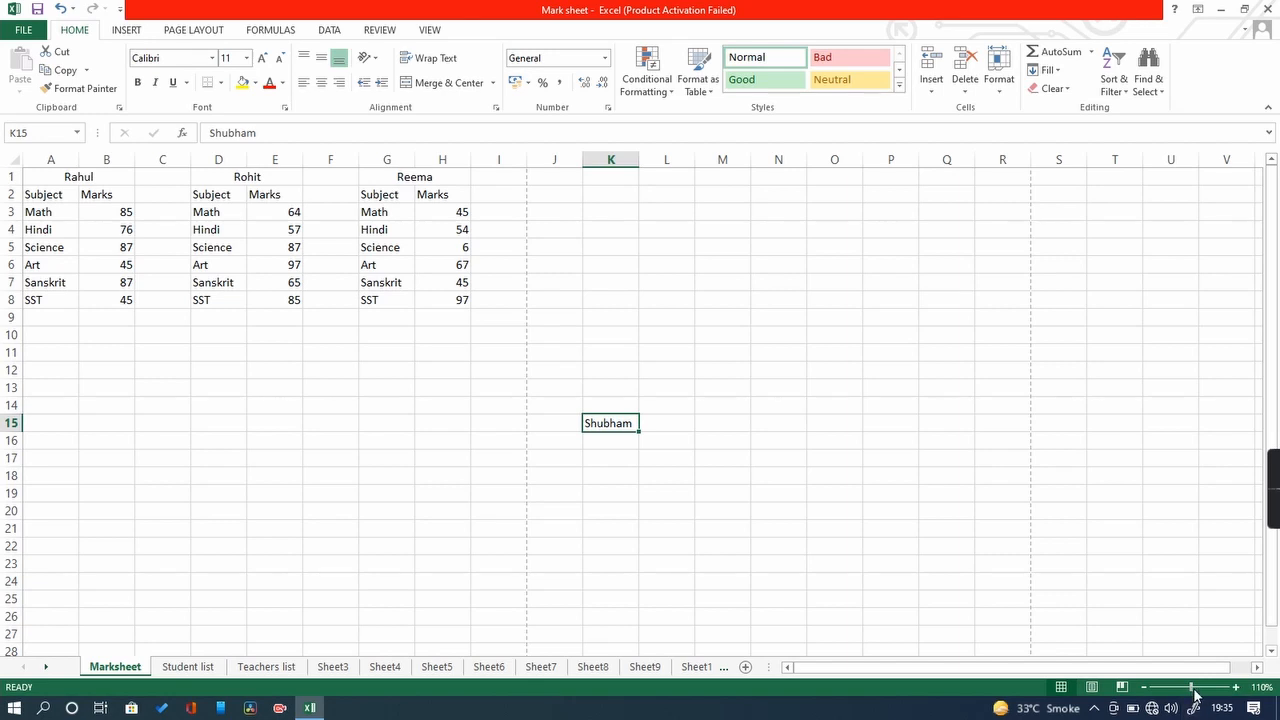
mouse_move(1191, 687)
mouse_down()
mouse_move(1174, 686)
mouse_move(1230, 687)
mouse_move(1170, 686)
mouse_move(1192, 687)
mouse_up()
click(1236, 687)
click(1236, 687)
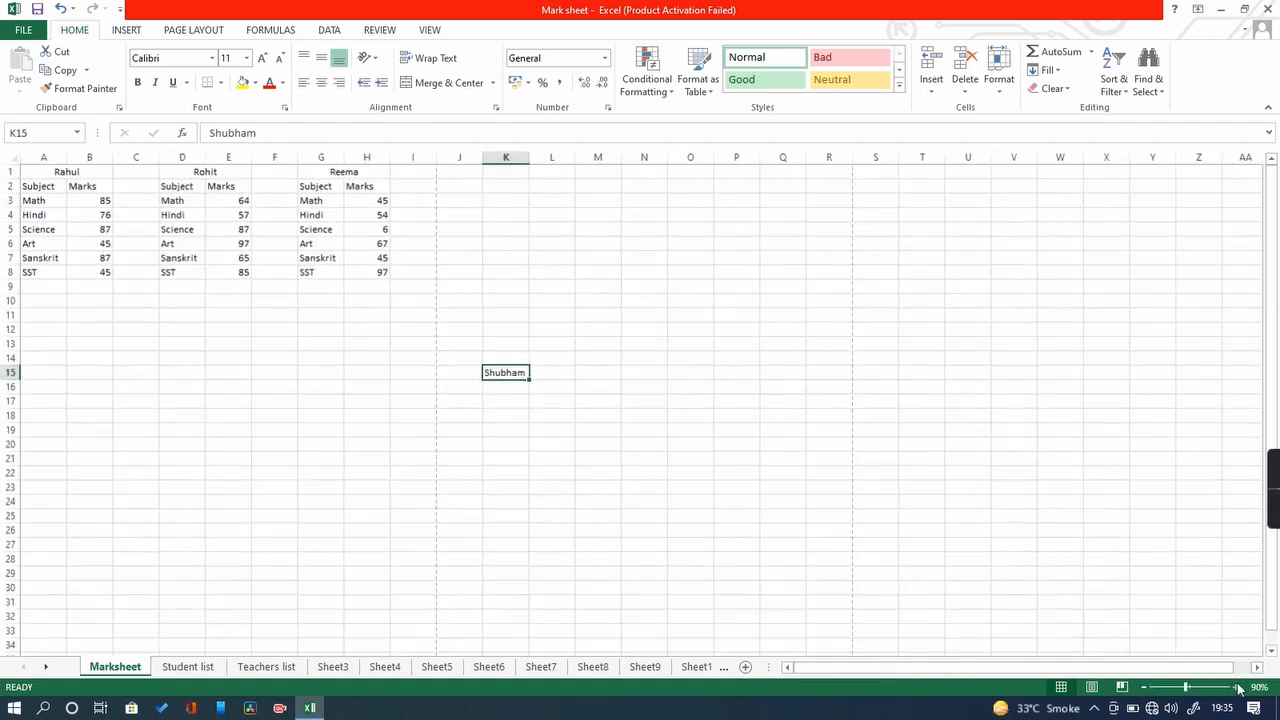